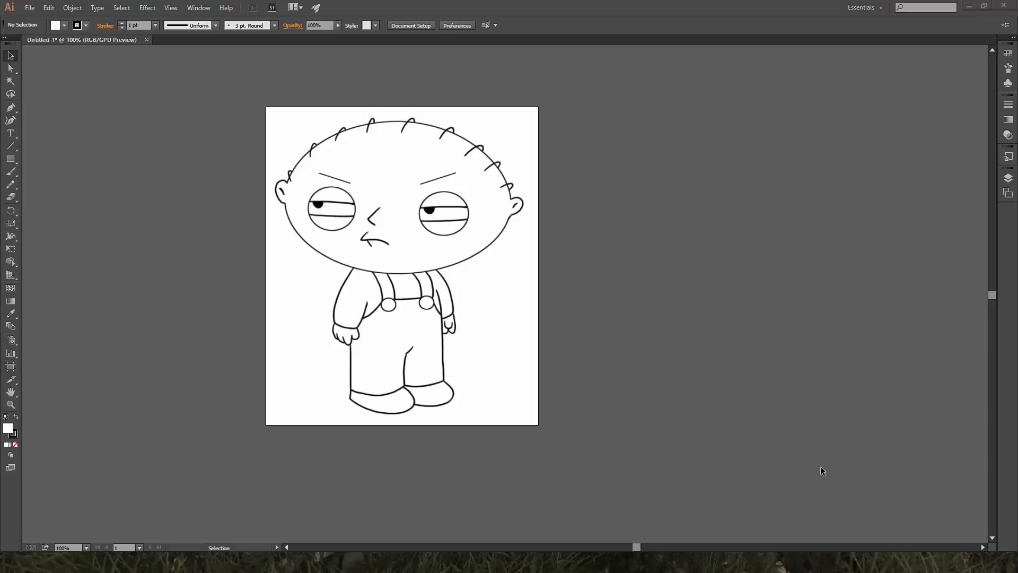
left_click(556, 81)
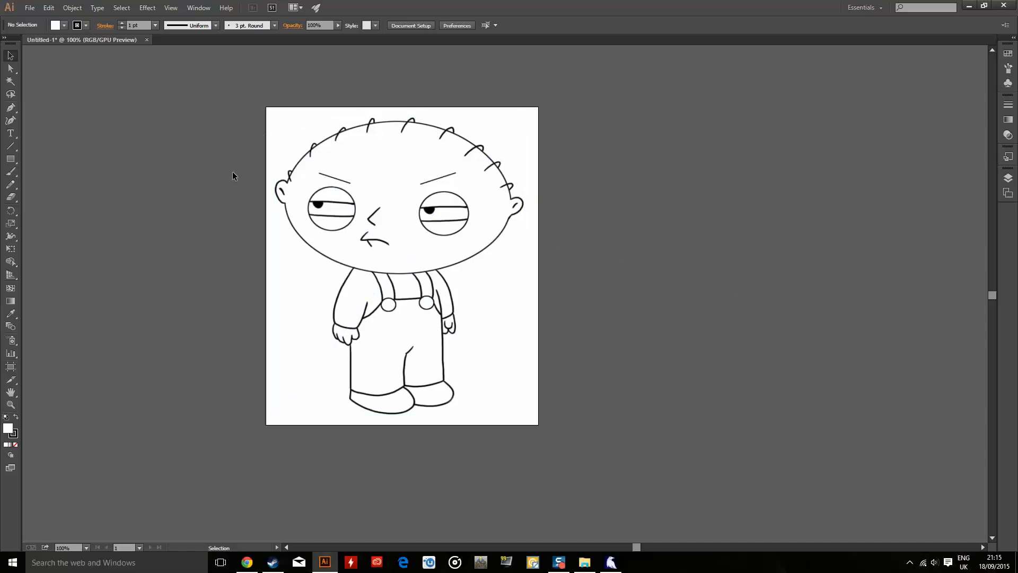
left_click(486, 222)
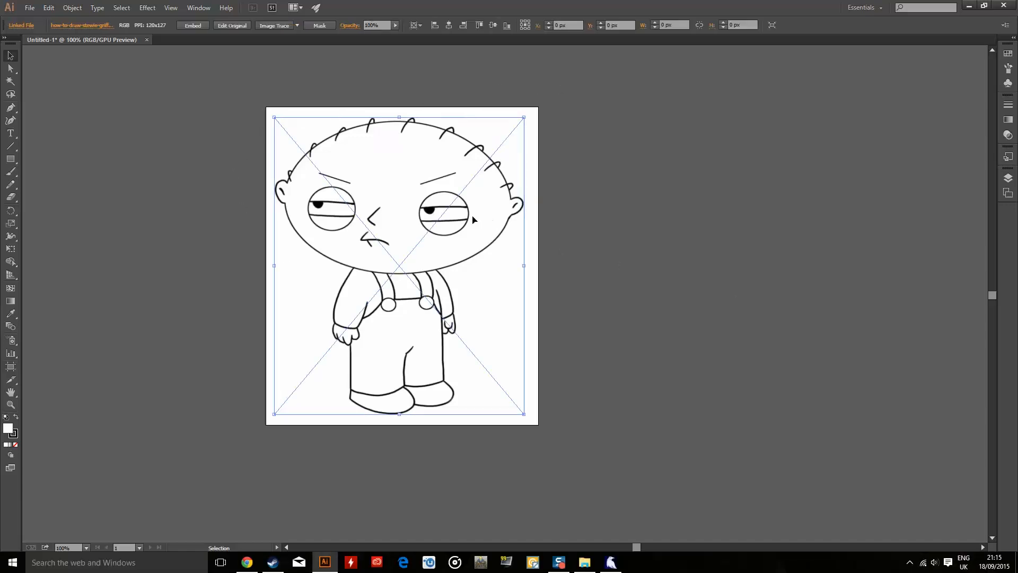
left_click(611, 323)
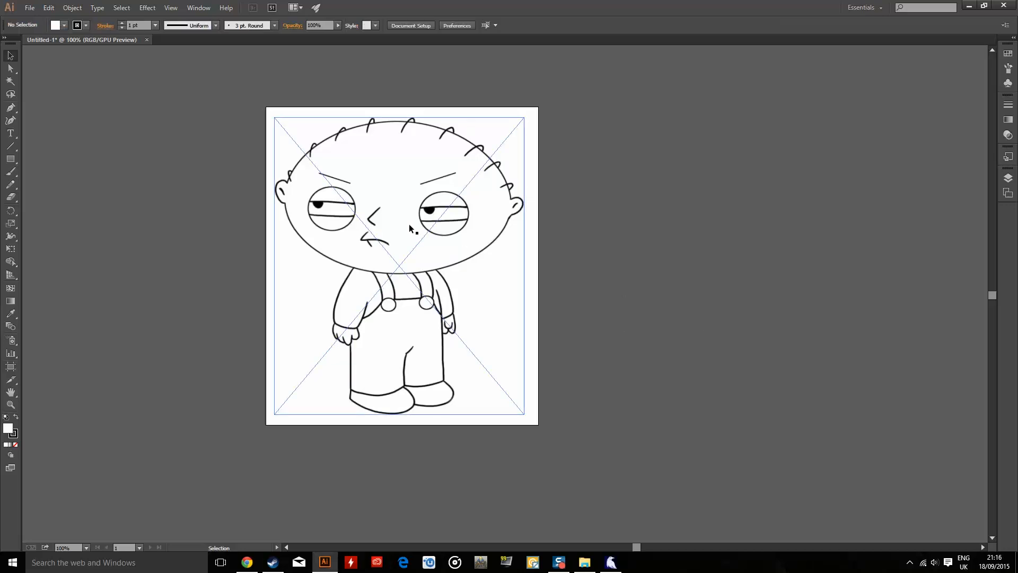
left_click(424, 225)
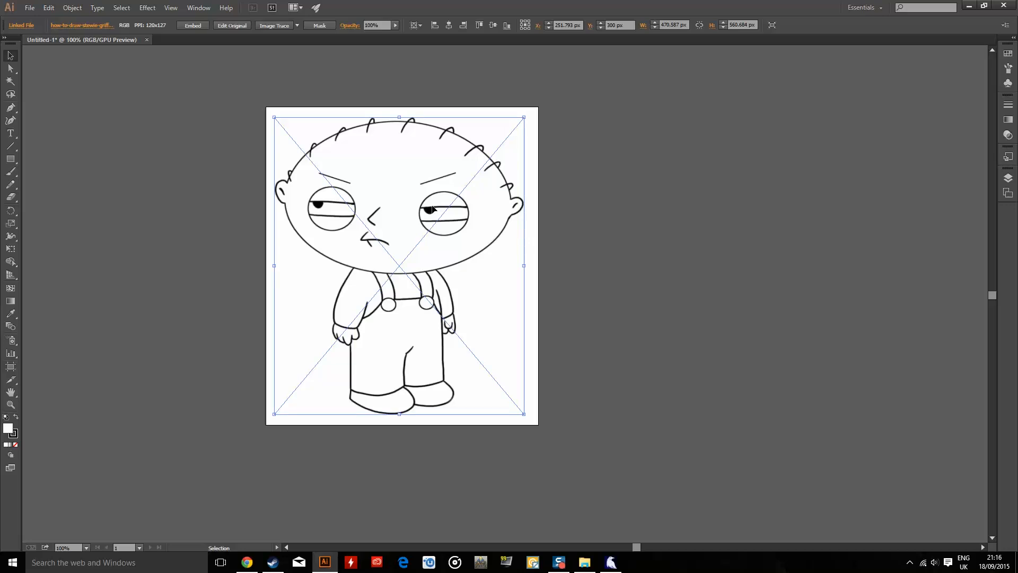
left_click(532, 411)
left_click(519, 395)
left_click(555, 364)
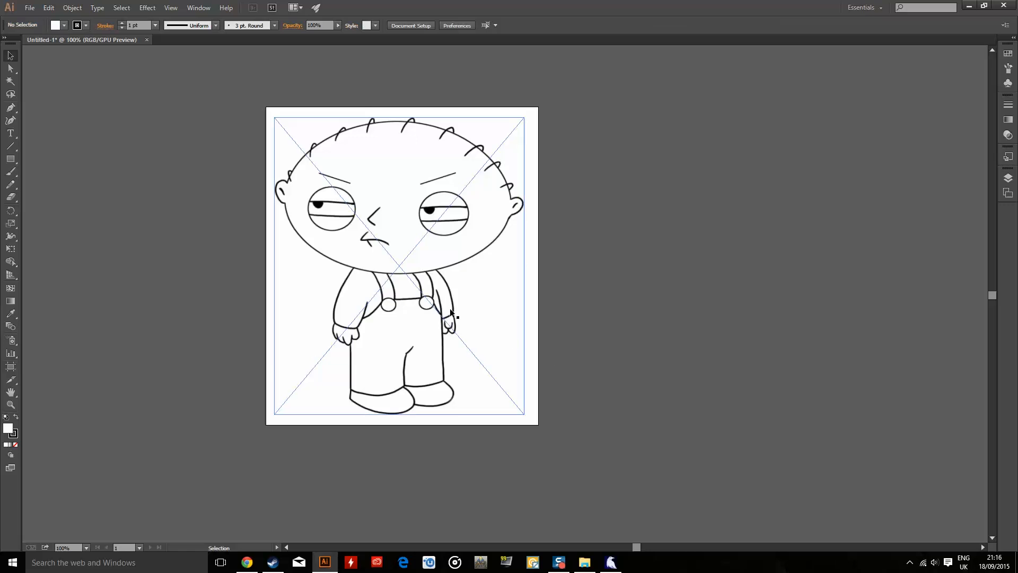
left_click_drag(239, 90, 215, 84)
left_click(590, 253)
Try moving the placed character image sideways off the artboard, and undo the move.
left_click(456, 237)
left_click_drag(441, 237, 717, 245)
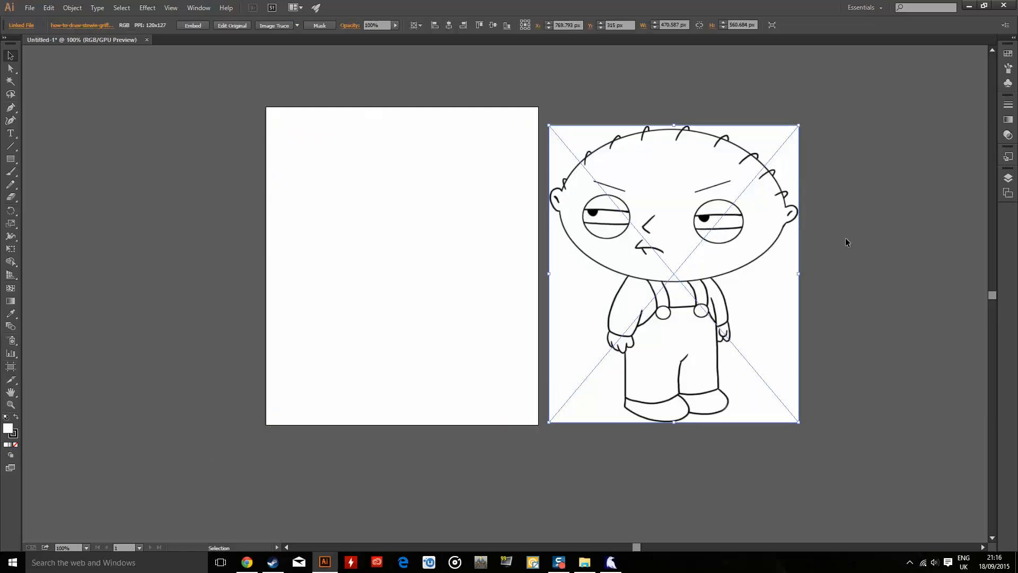
key("ctrl+z")
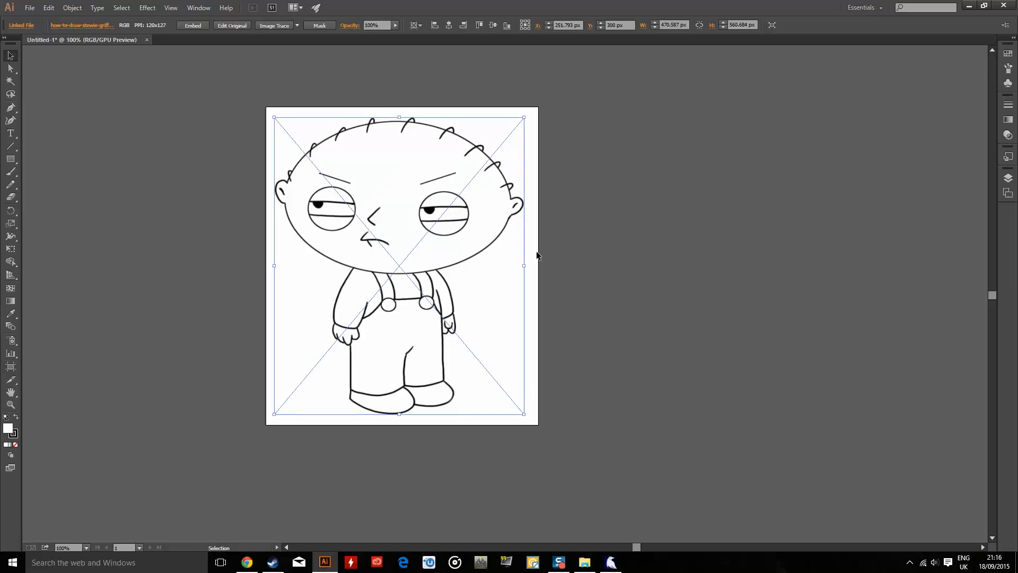
Lock the placed character image in its position on the artboard.
left_click(584, 245)
left_click(481, 223)
left_click(72, 8)
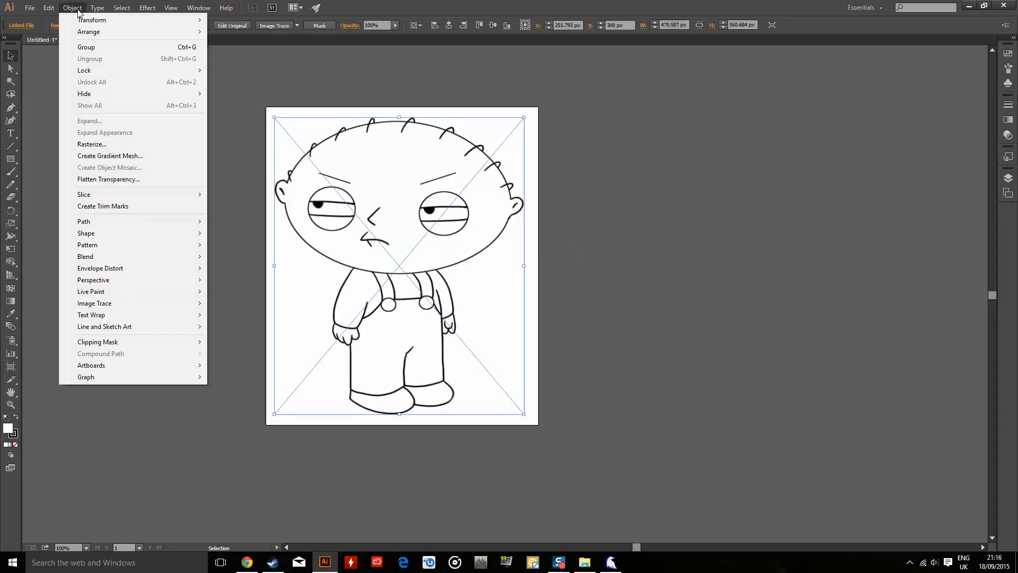
mouse_move(124, 70)
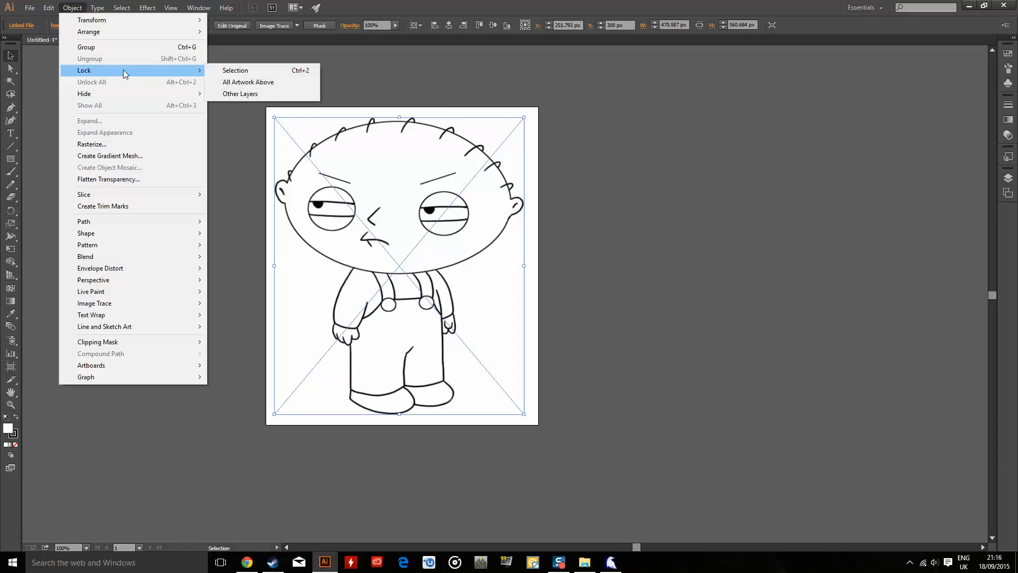
left_click(250, 73)
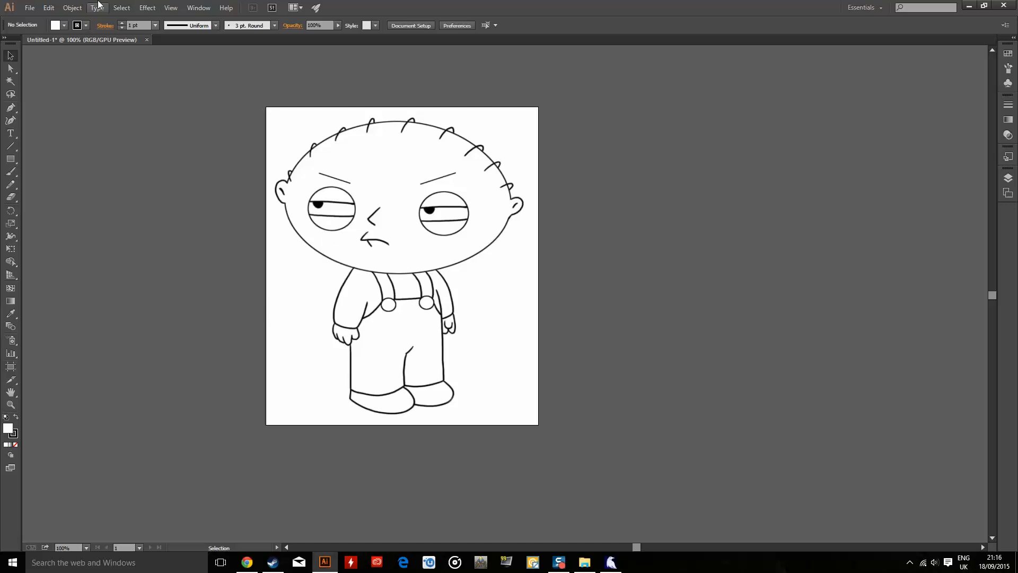
Unlock the character image and lower its opacity to 60%.
left_click(72, 8)
left_click(160, 82)
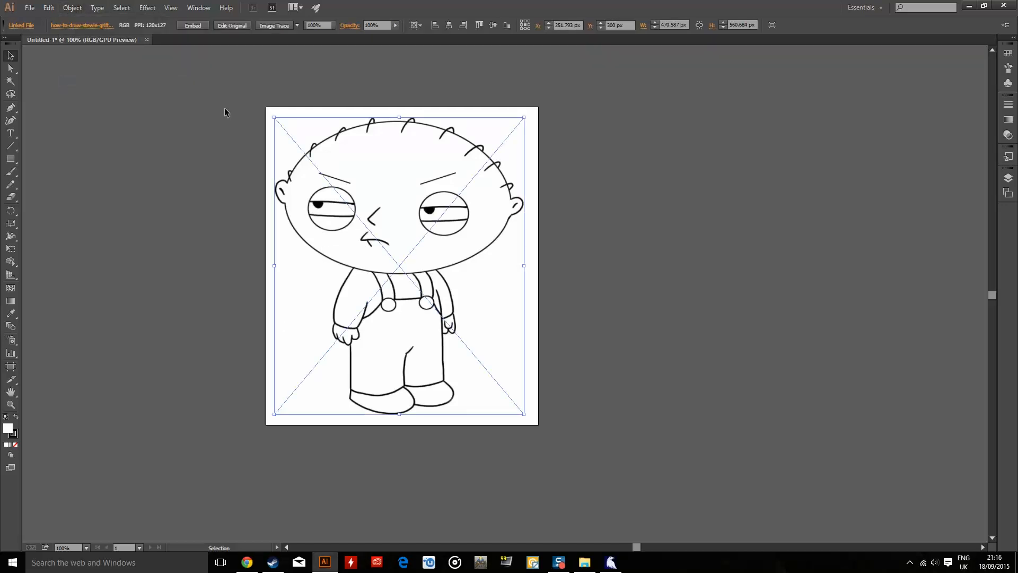
scroll(381, 25, "down", 20)
scroll(382, 23, "down", 20)
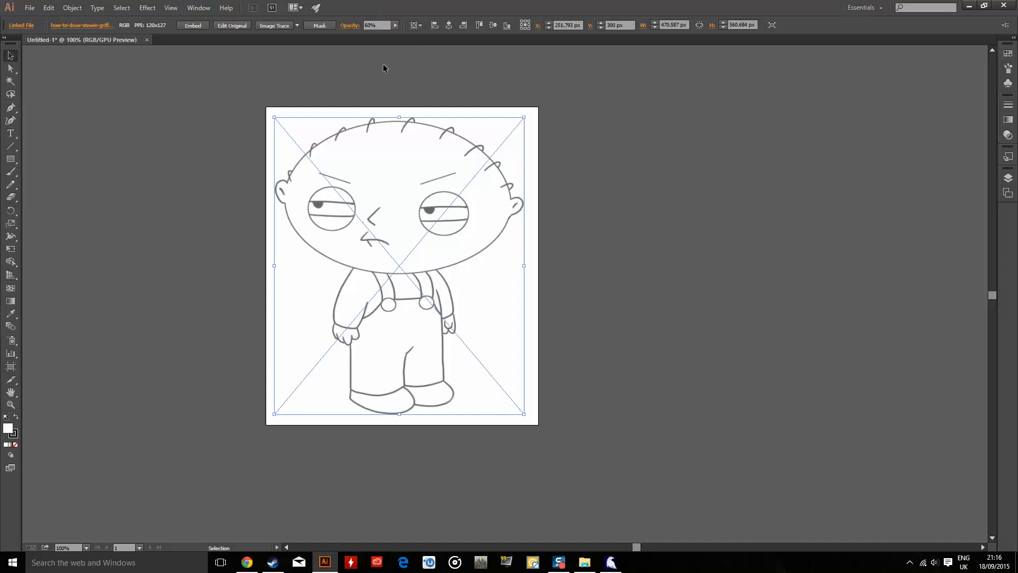
Lock the faded character image so it serves as a fixed tracing template.
left_click(75, 8)
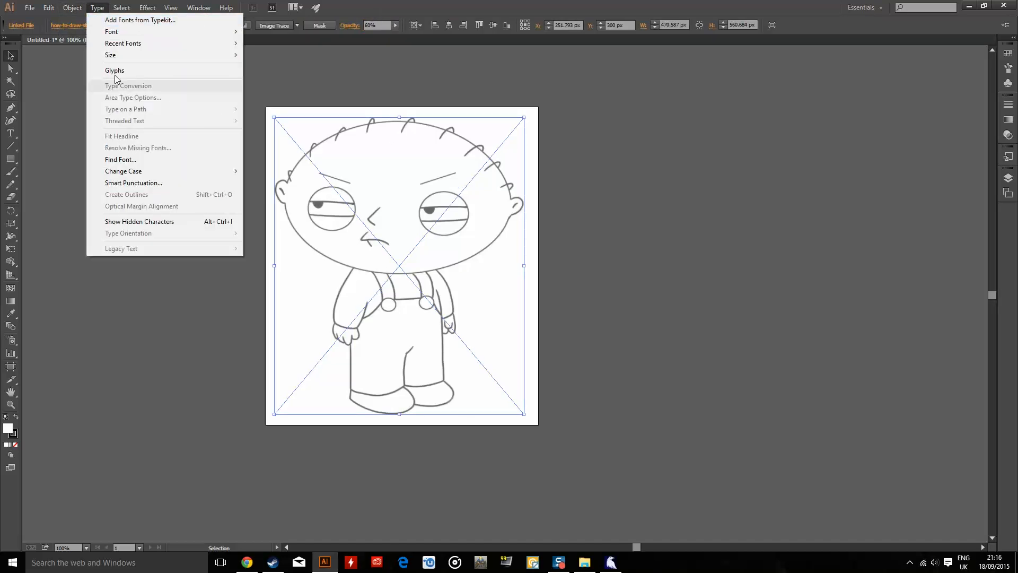
mouse_move(104, 70)
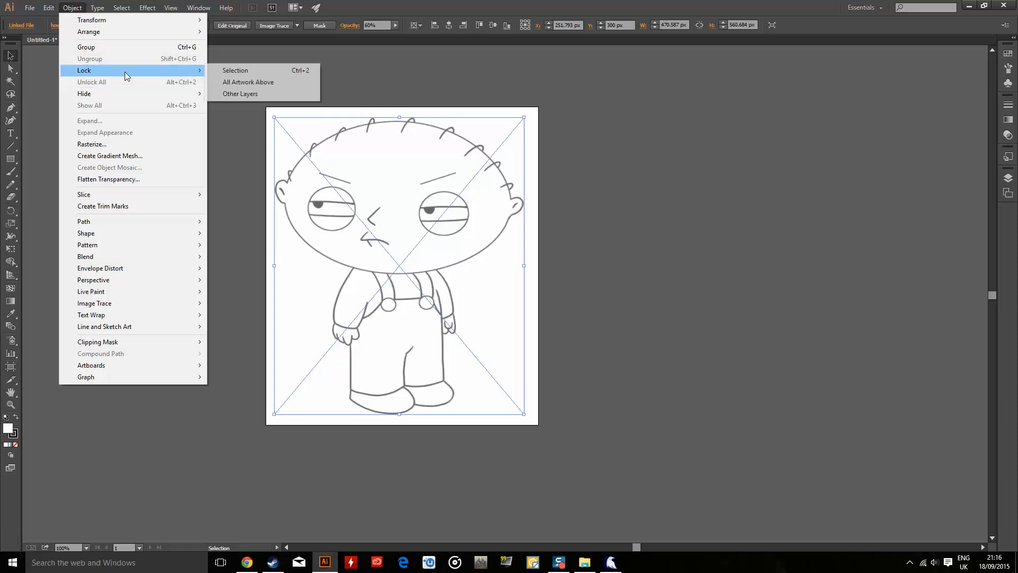
left_click(228, 71)
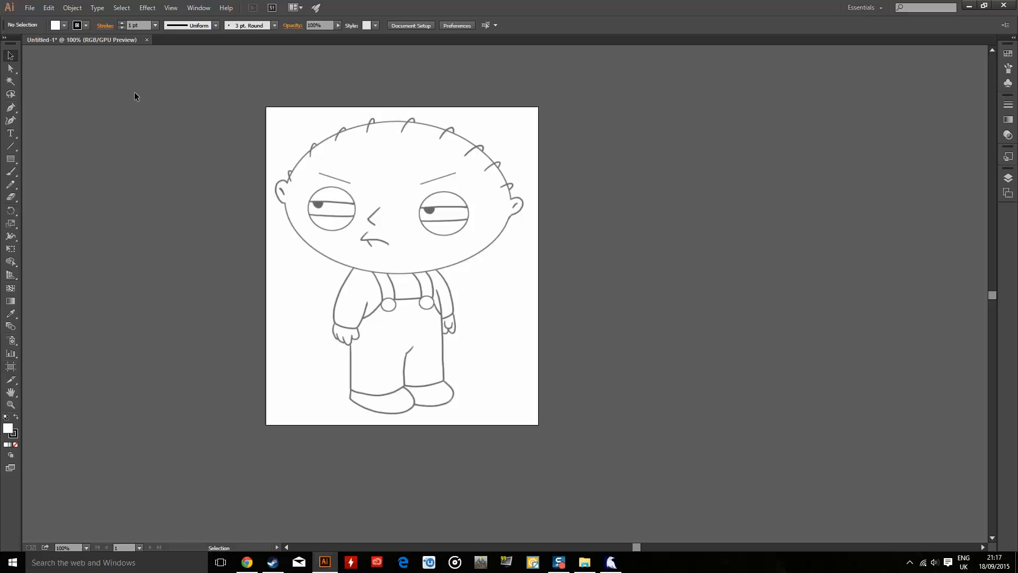
Choose the Pen tool and set the fill to none with the black stroke active.
left_click(9, 109)
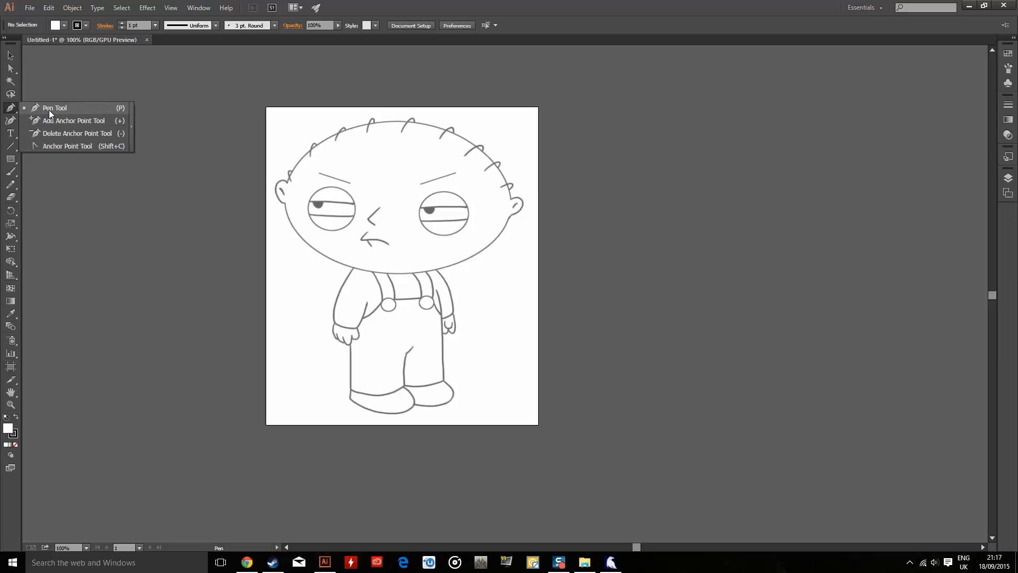
left_click(49, 110)
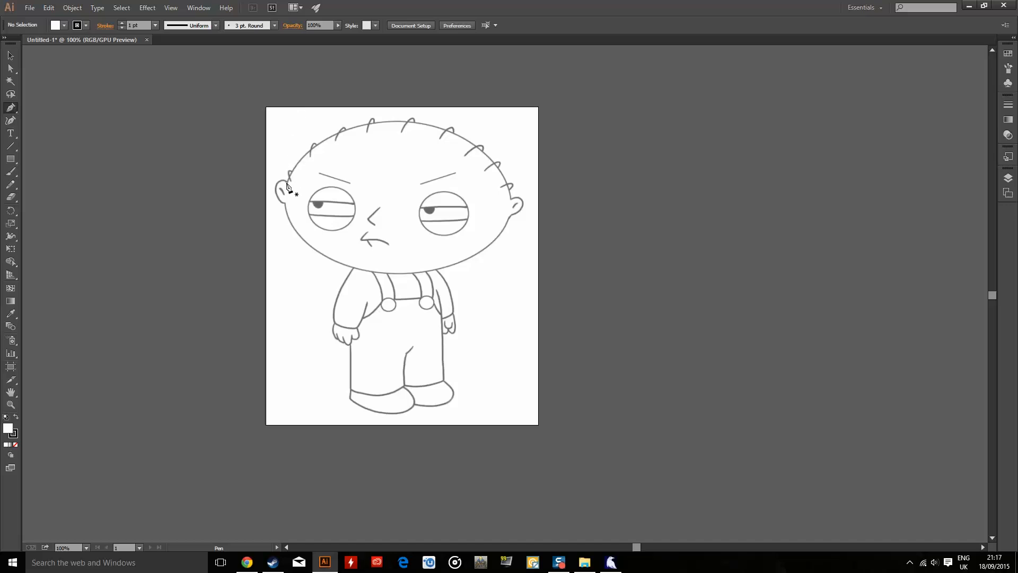
left_click(16, 445)
left_click(14, 437)
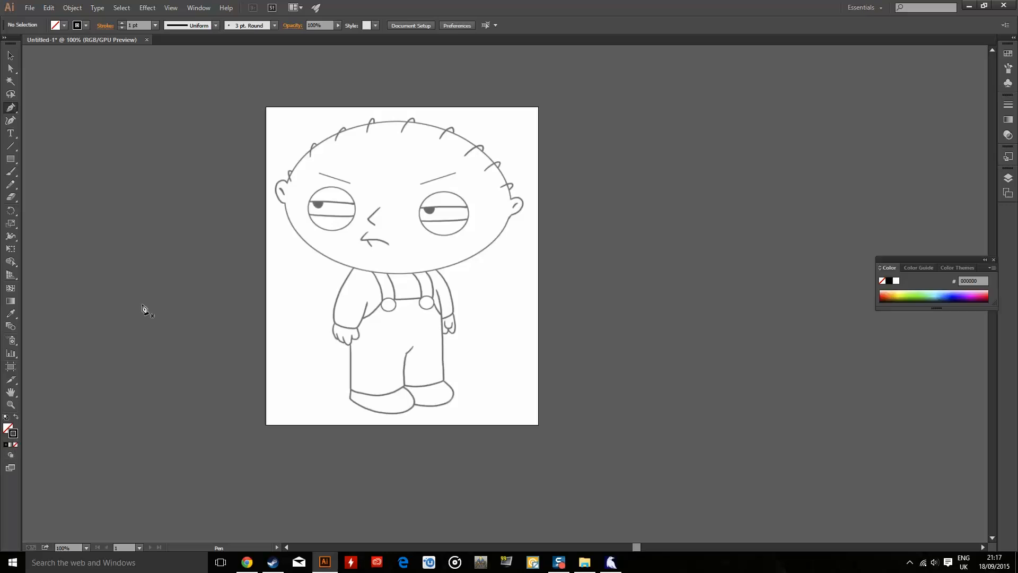
Trace the head's outline from the top of the left ear to the crown with one curve, and remove the outgoing handle.
left_click(287, 181)
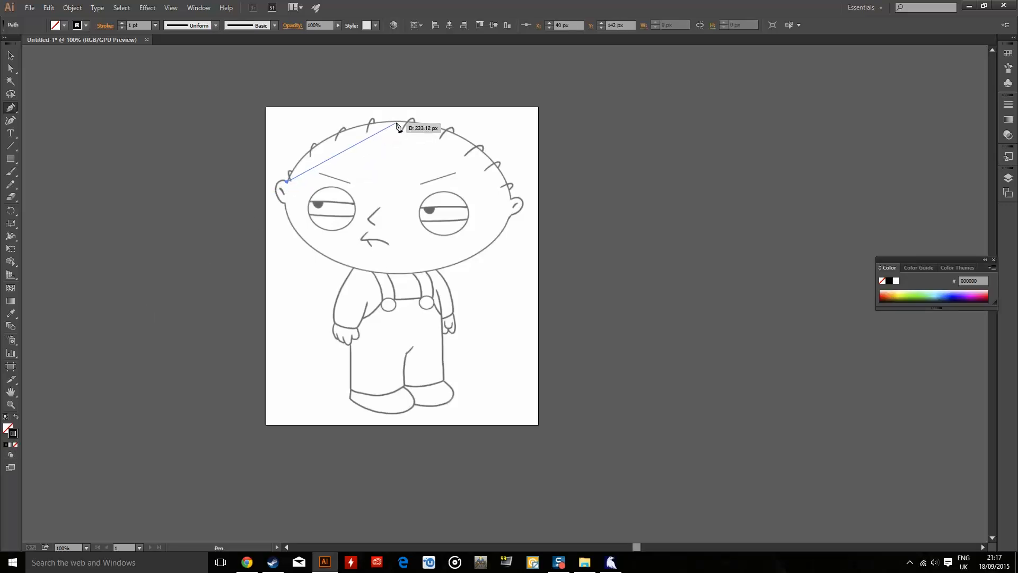
left_click_drag(396, 121, 486, 125)
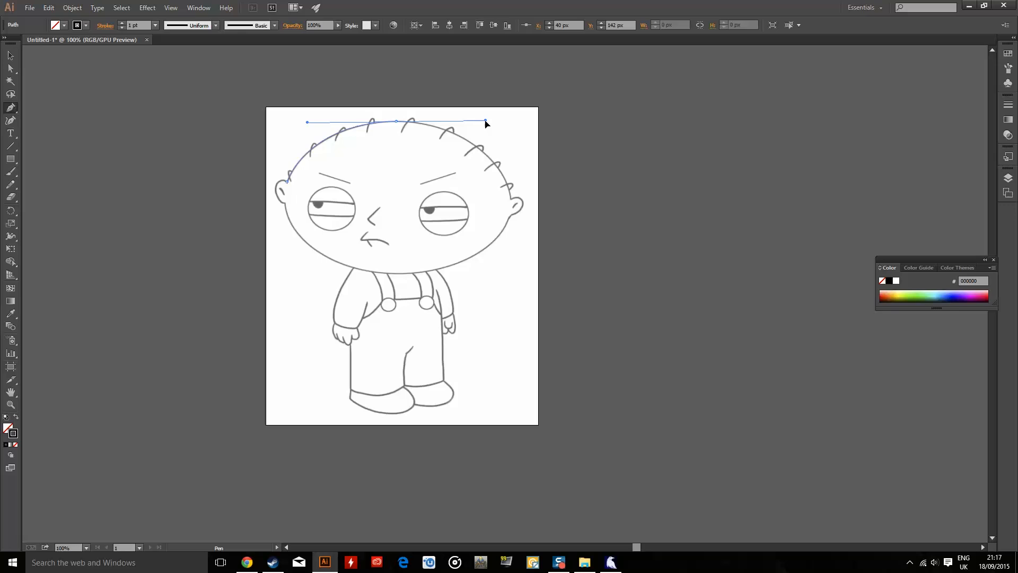
left_click_drag(487, 121, 487, 119)
left_click_drag(488, 122, 486, 119)
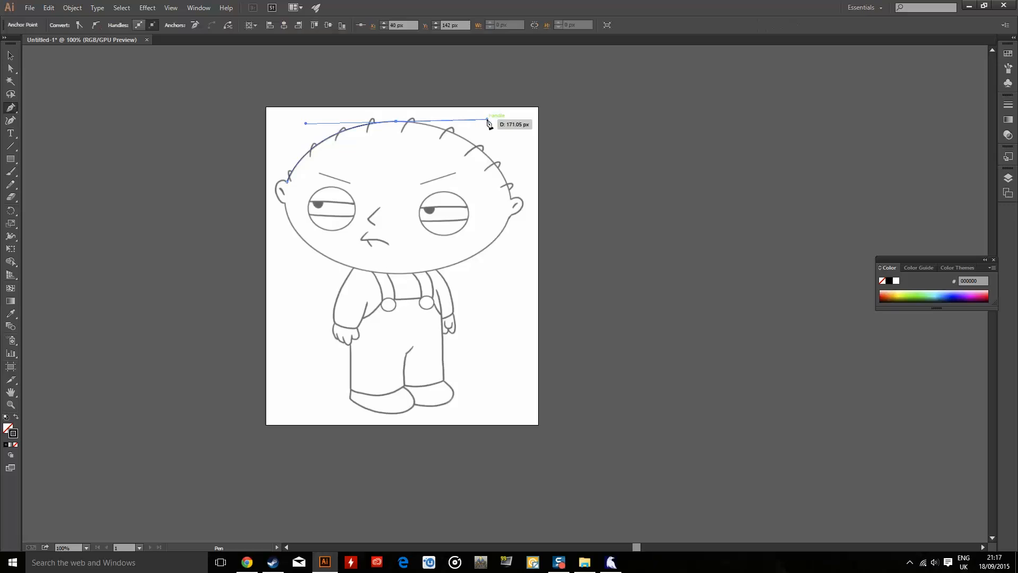
left_click(396, 121)
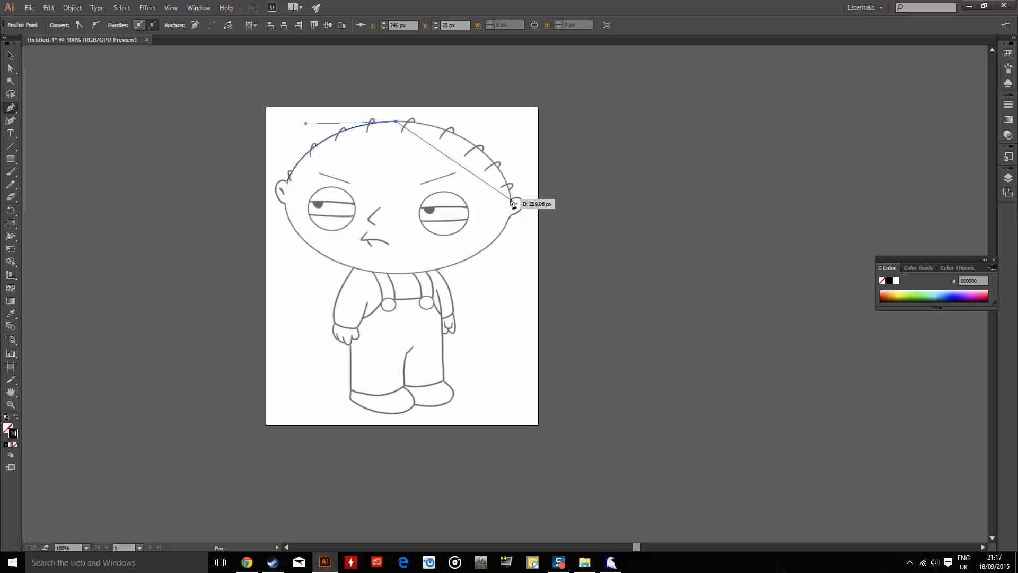
Continue the head outline with a curve from the crown to the top of the right ear, and remove the outgoing handle.
left_click_drag(511, 199, 528, 280)
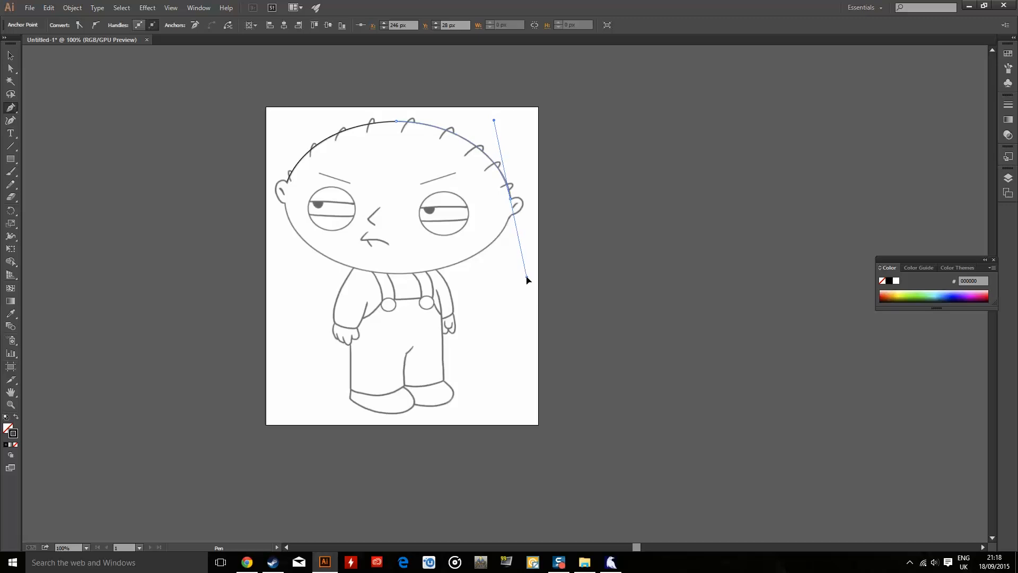
left_click_drag(527, 279, 521, 274)
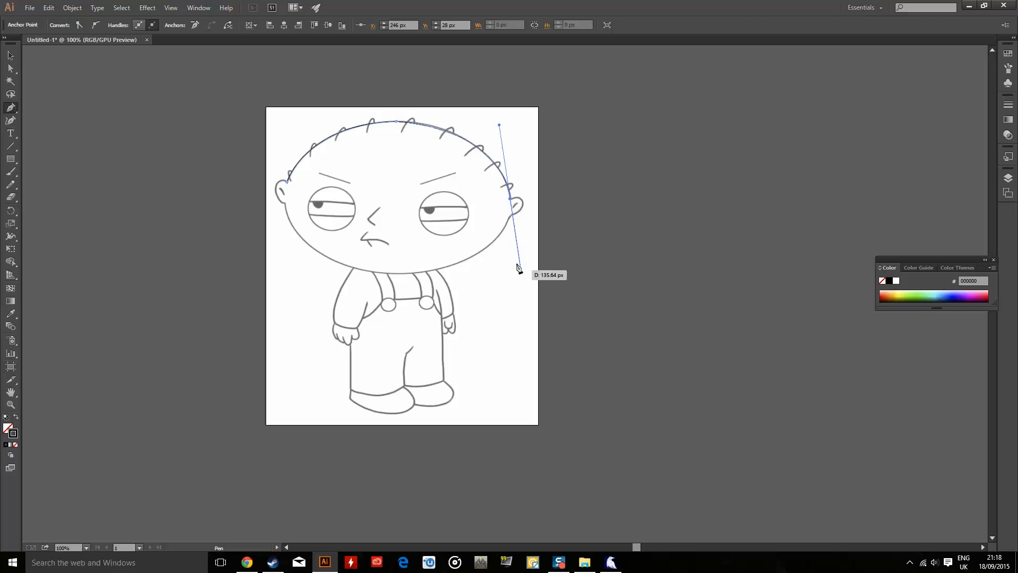
left_click(510, 199)
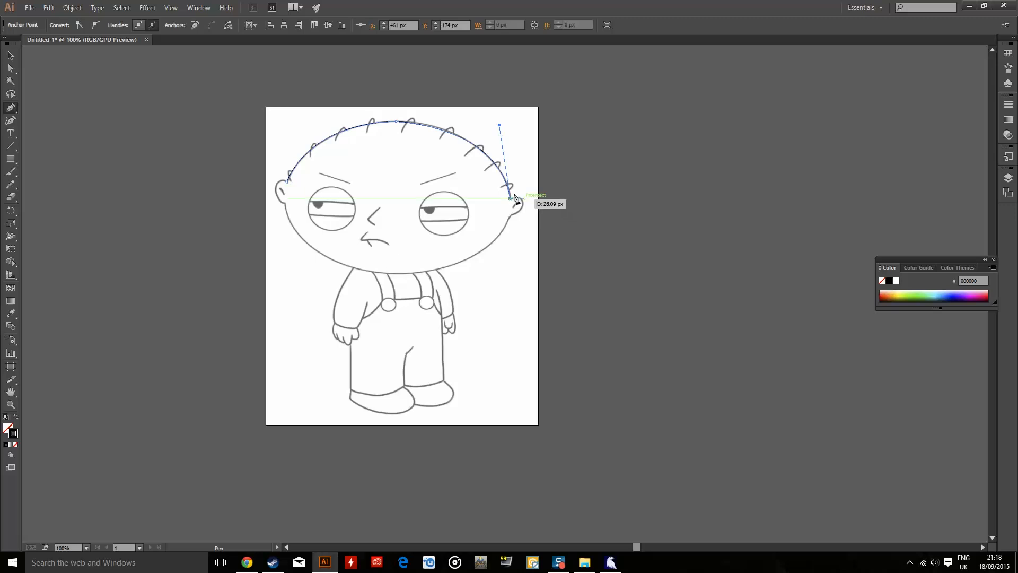
Trace the right ear with two curves down to where it meets the cheek, removing the outgoing handle at each anchor.
scroll(529, 207, "up", 6)
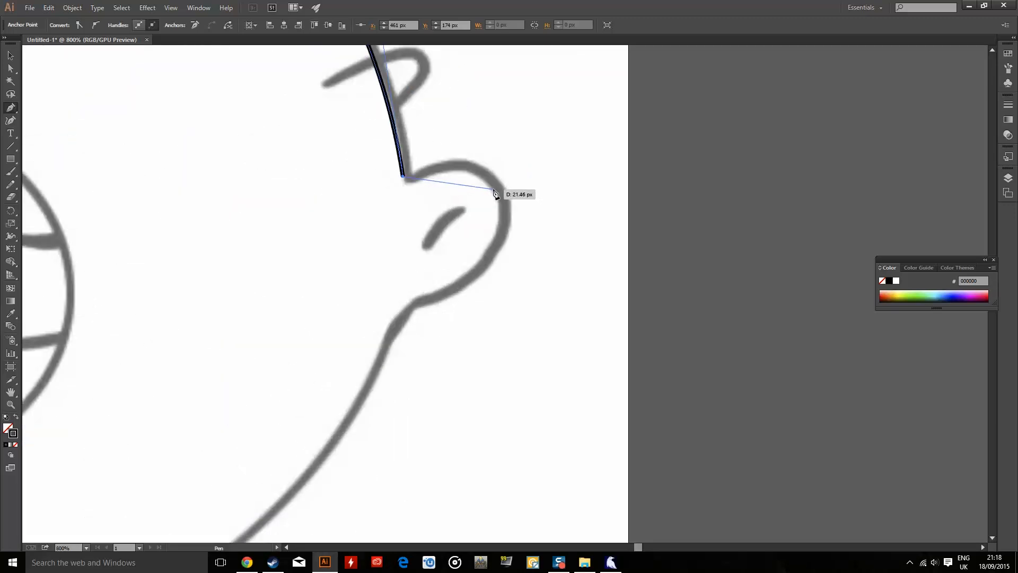
scroll(503, 198, "down", 3)
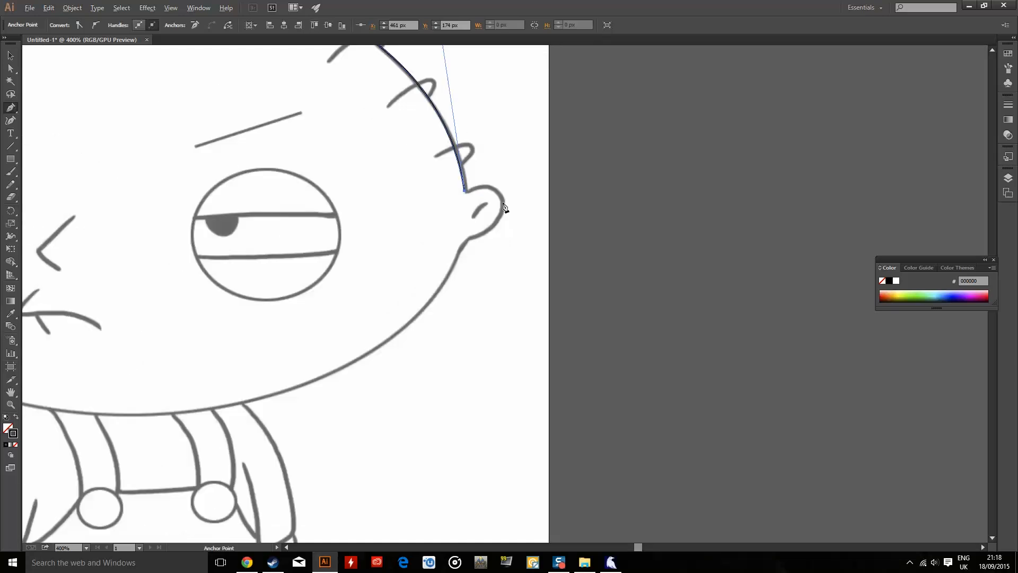
left_click_drag(502, 202, 514, 231)
left_click(503, 204)
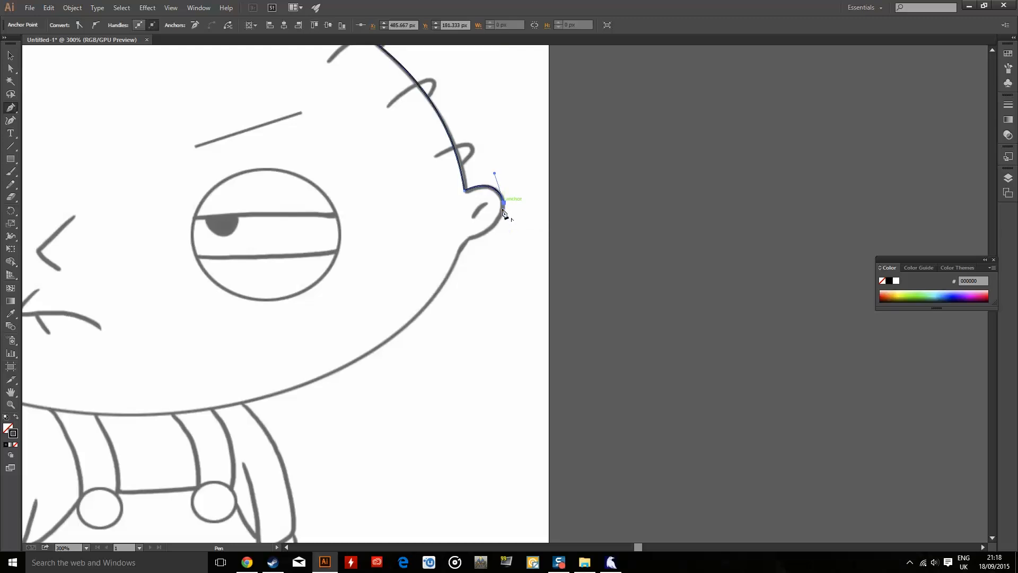
left_click_drag(471, 239, 439, 243)
left_click(471, 239)
Trace the lower head from the right ear through the chin to the base of the left ear, removing each outgoing handle.
scroll(471, 238, "down", 2)
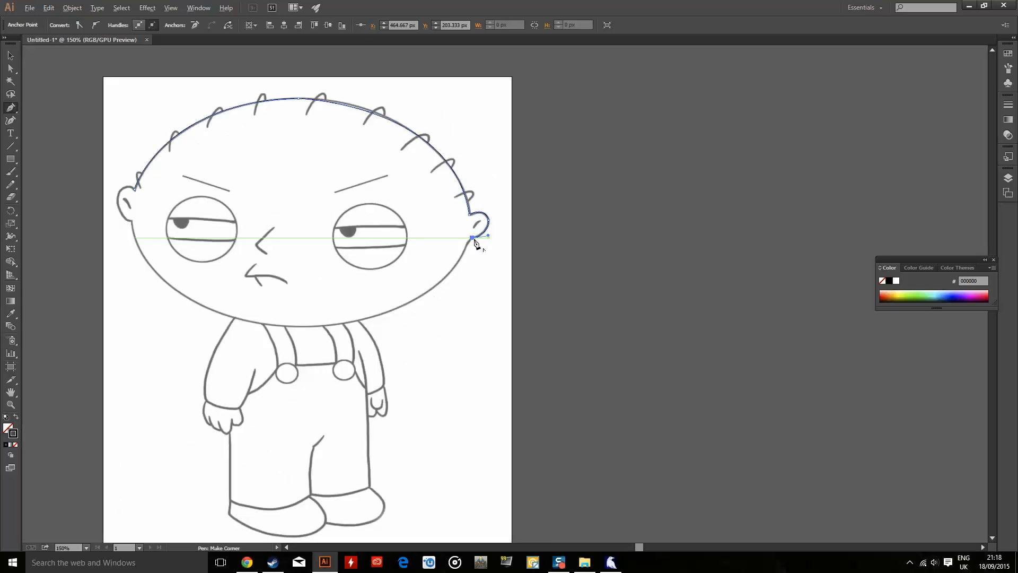
scroll(475, 244, "down", 2)
scroll(374, 291, "up", 2)
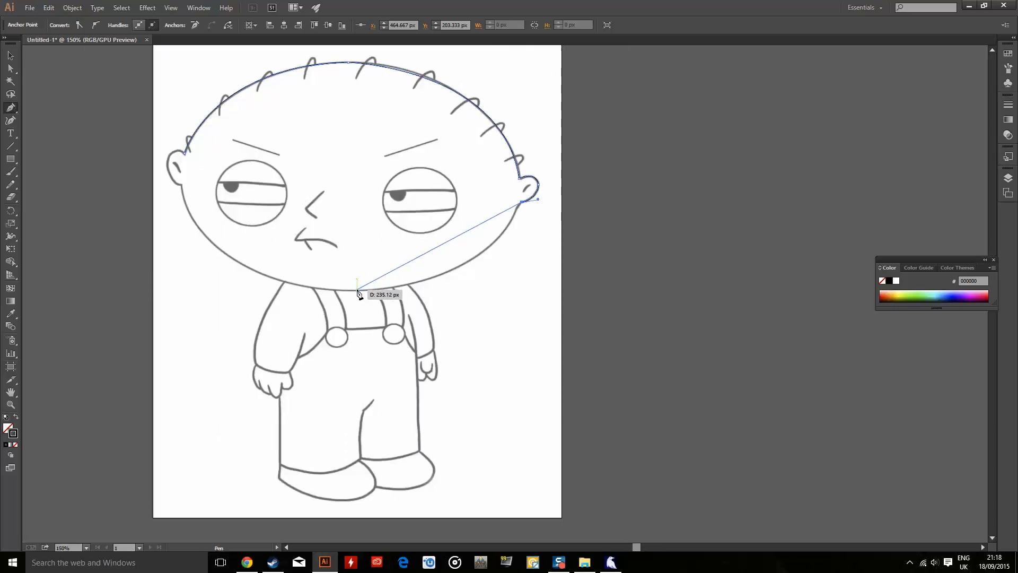
left_click_drag(358, 291, 213, 301)
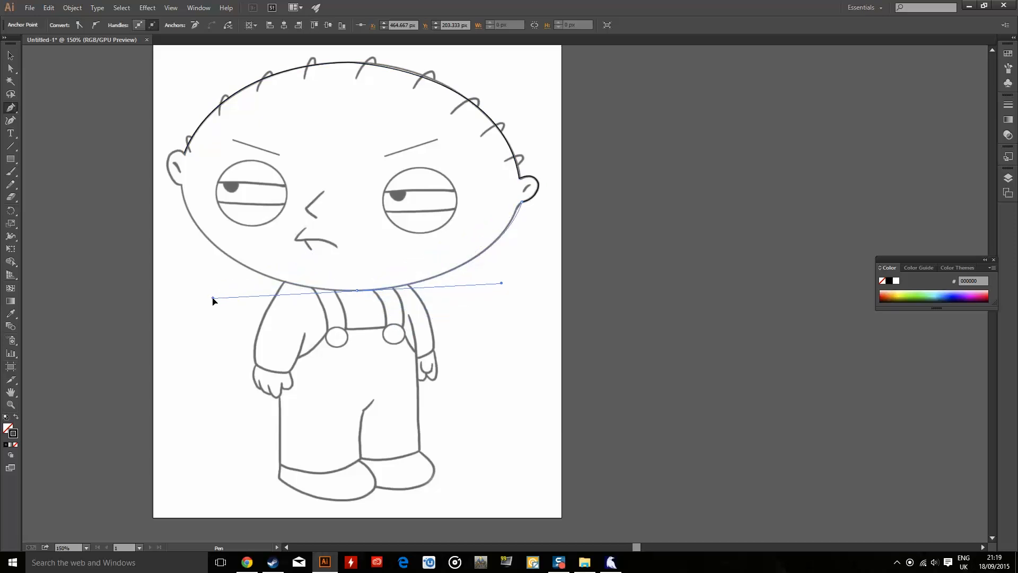
left_click_drag(357, 290, 194, 210)
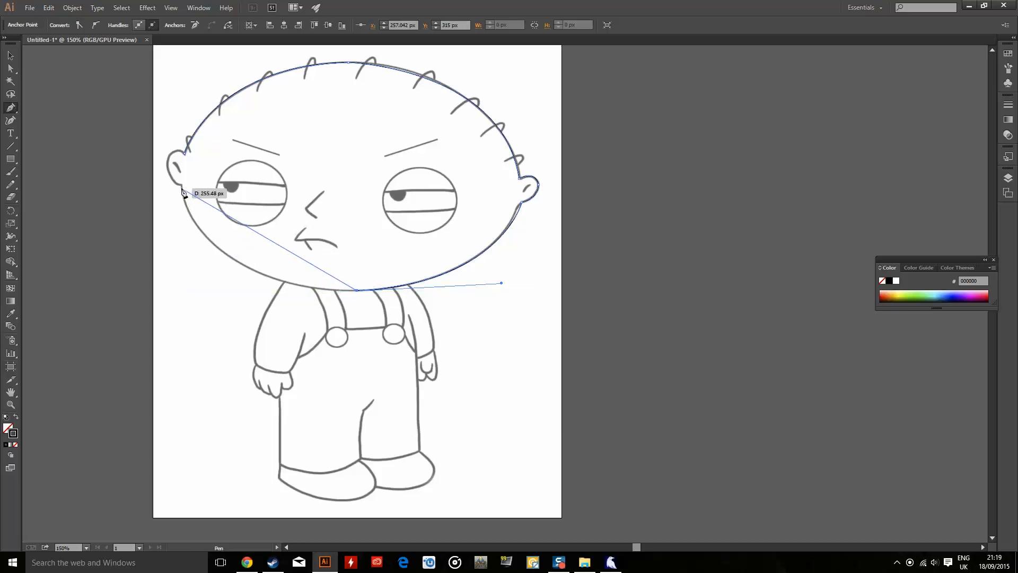
left_click_drag(181, 184, 164, 142)
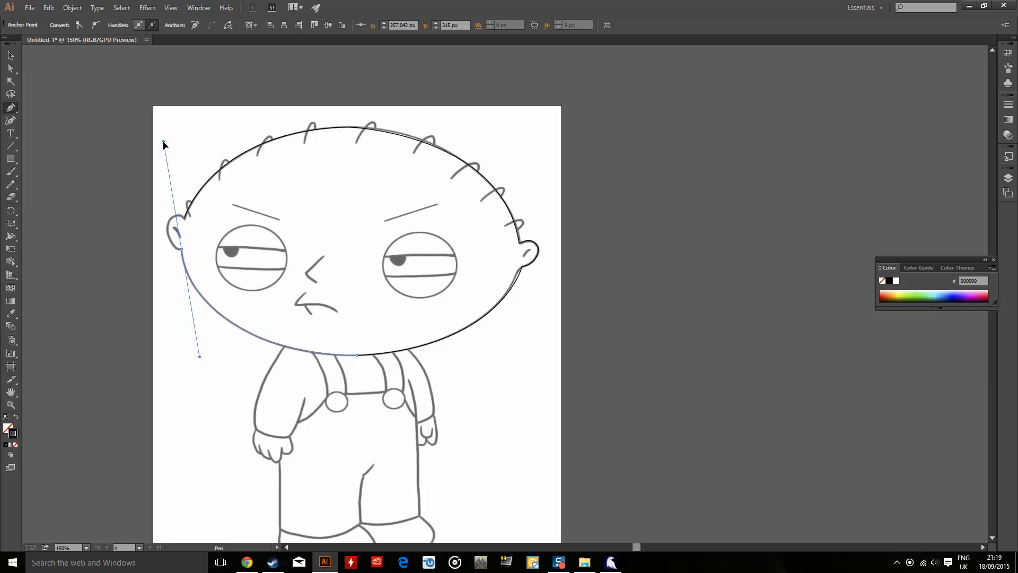
left_click(182, 249)
Trace the left ear with two curves, close the path at the starting anchor, and deselect the finished head outline.
left_click_drag(183, 249, 172, 122)
key("ctrl+z")
scroll(159, 232, "up", 4)
scroll(187, 240, "up", 1)
left_click(193, 227)
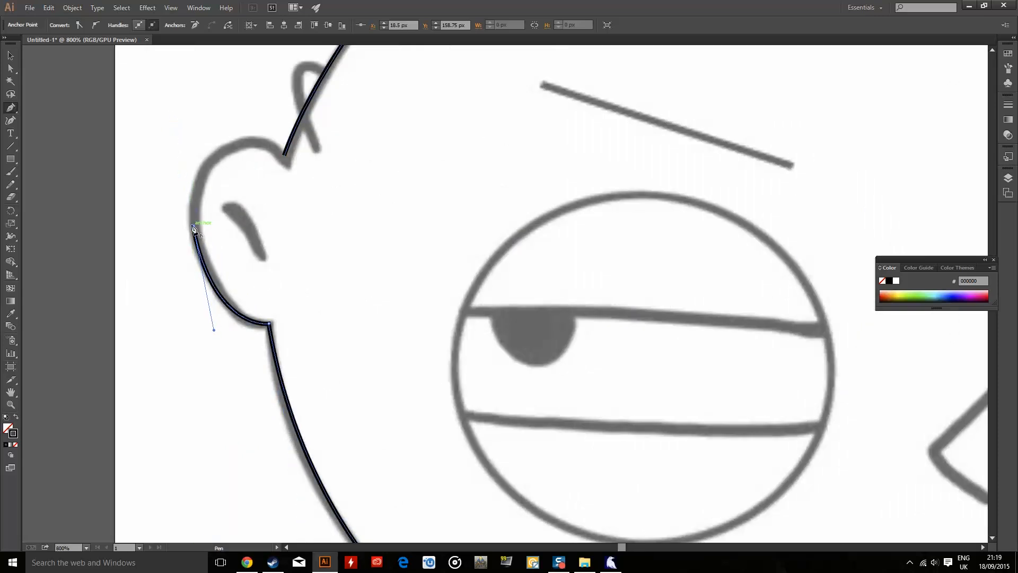
mouse_move(284, 154)
left_mouse_down()
mouse_move(351, 203)
mouse_move(384, 212)
mouse_move(377, 207)
left_mouse_up()
left_click(11, 55)
left_click(125, 129)
scroll(139, 151, "down", 7)
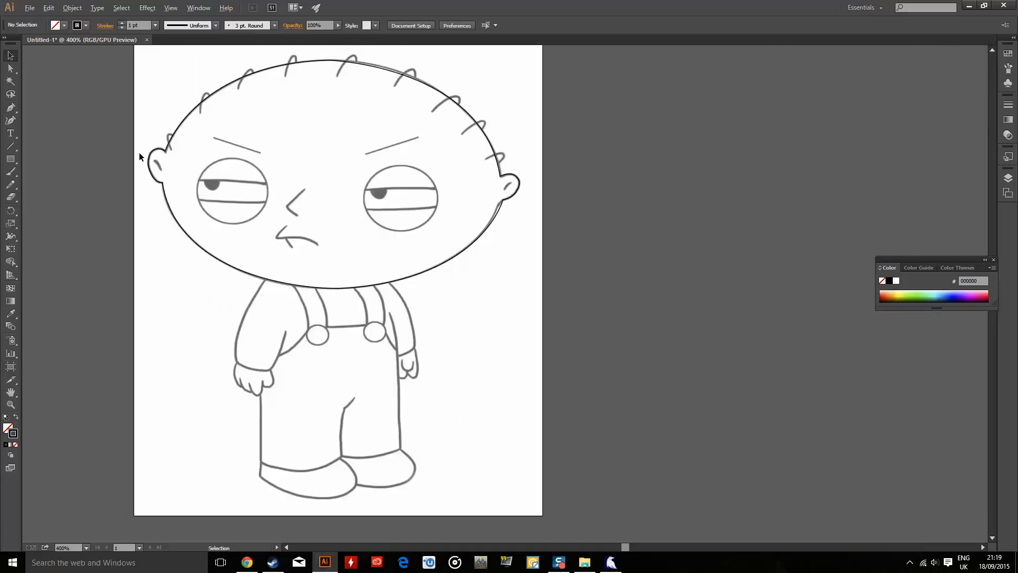
Select the head outline and smooth its path along the crown with the Smooth tool.
scroll(157, 187, "down", 1)
scroll(151, 177, "up", 4)
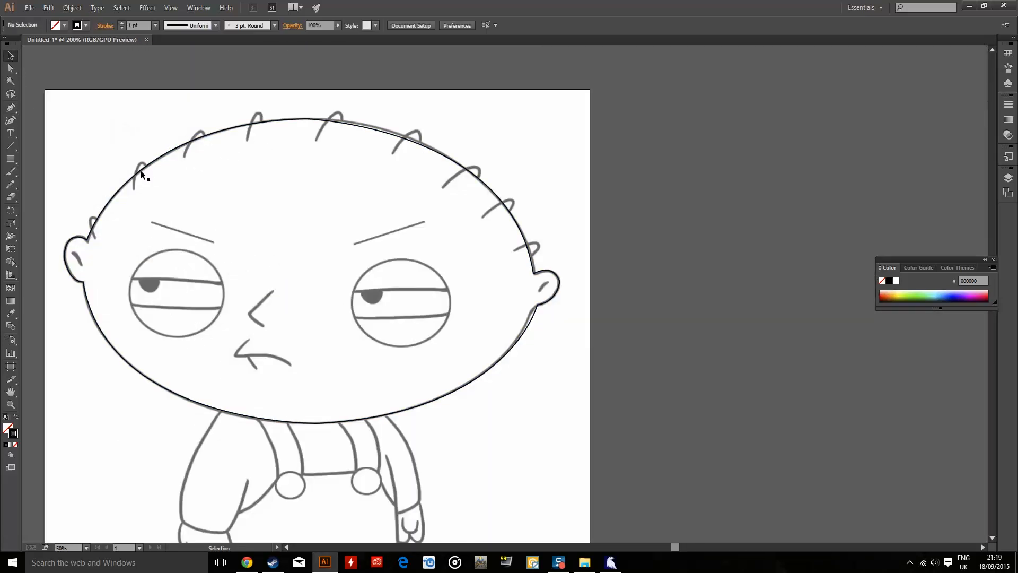
left_click(146, 171)
scroll(177, 172, "down", 2)
scroll(107, 179, "up", 3)
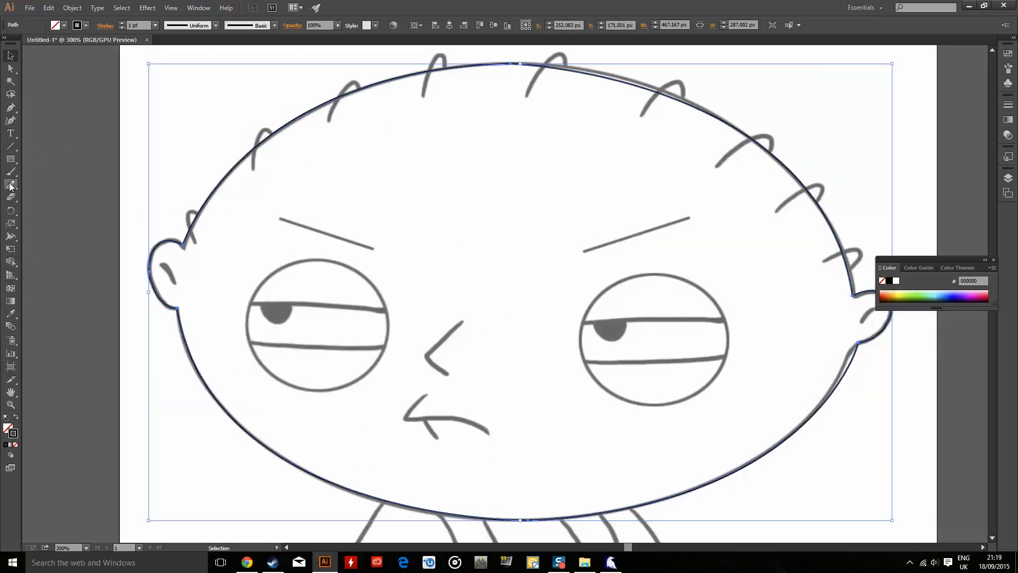
left_click_drag(10, 185, 41, 194)
left_click(8, 119)
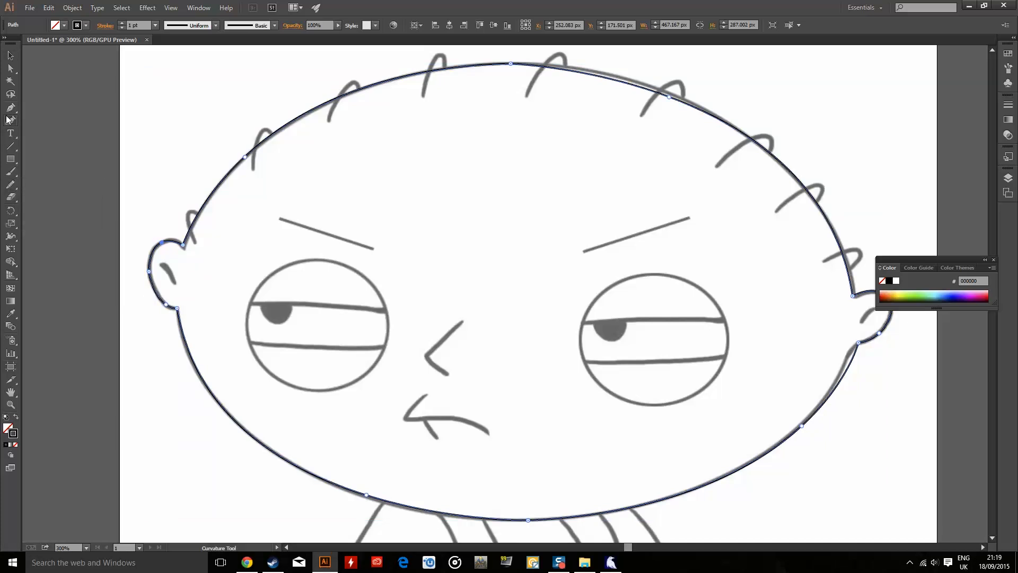
left_click_drag(11, 111, 51, 125)
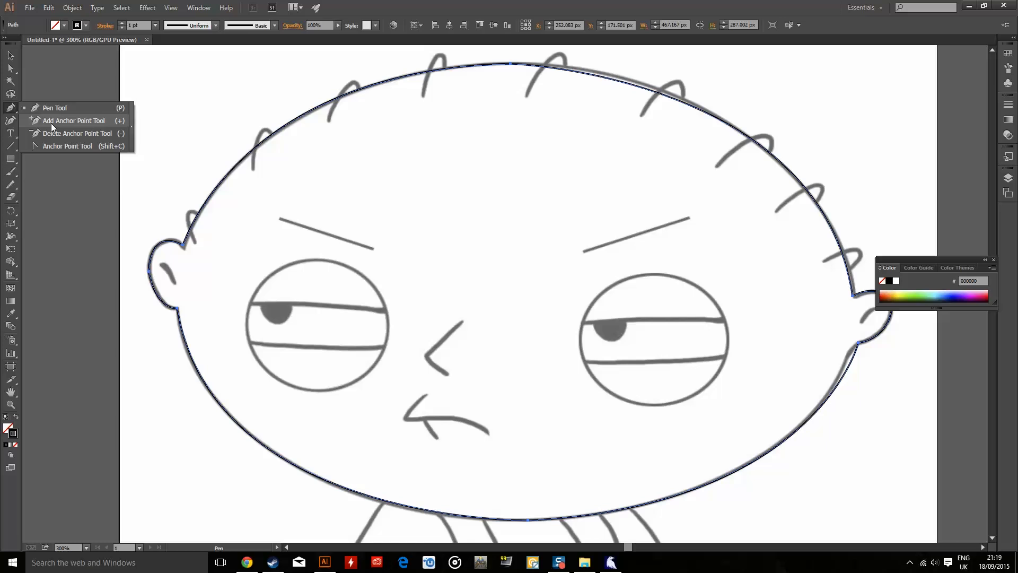
left_click(10, 183)
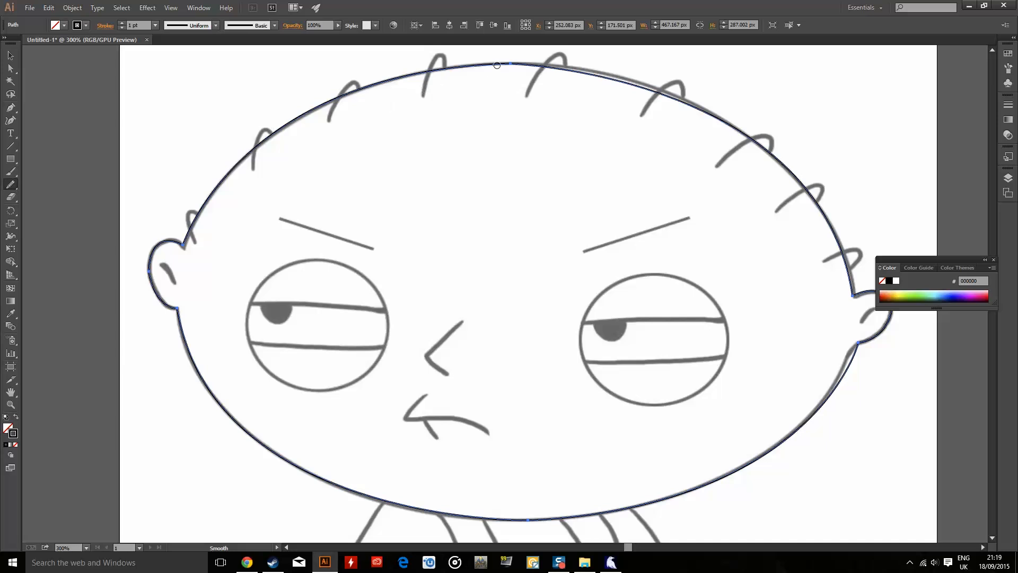
left_click_drag(531, 65, 530, 71)
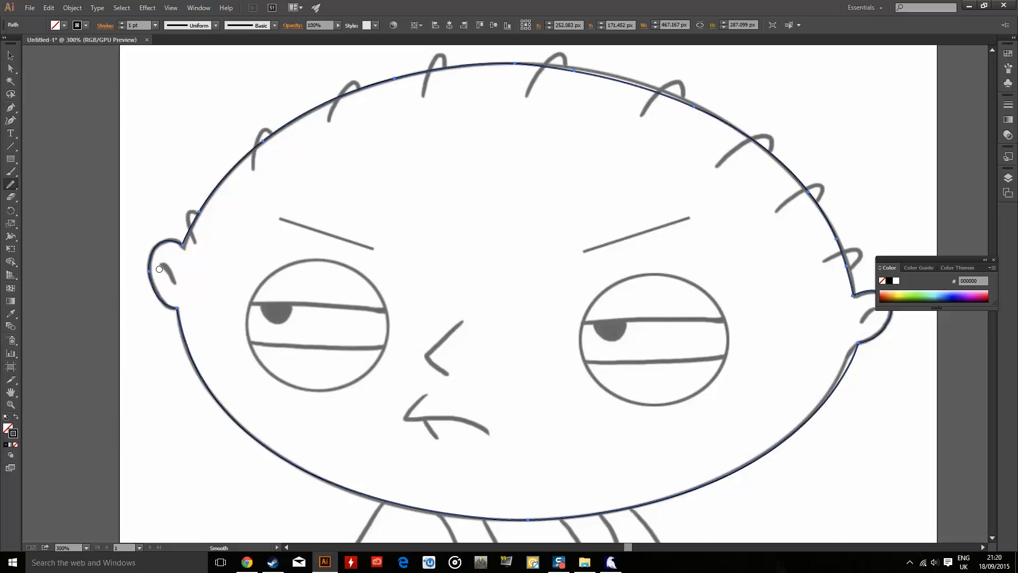
Smooth the head outline below the left ear, along the right cheek and across the upper right of the crown.
left_click_drag(184, 314, 179, 300)
left_click_drag(831, 379, 830, 318)
scroll(830, 318, "down", 2)
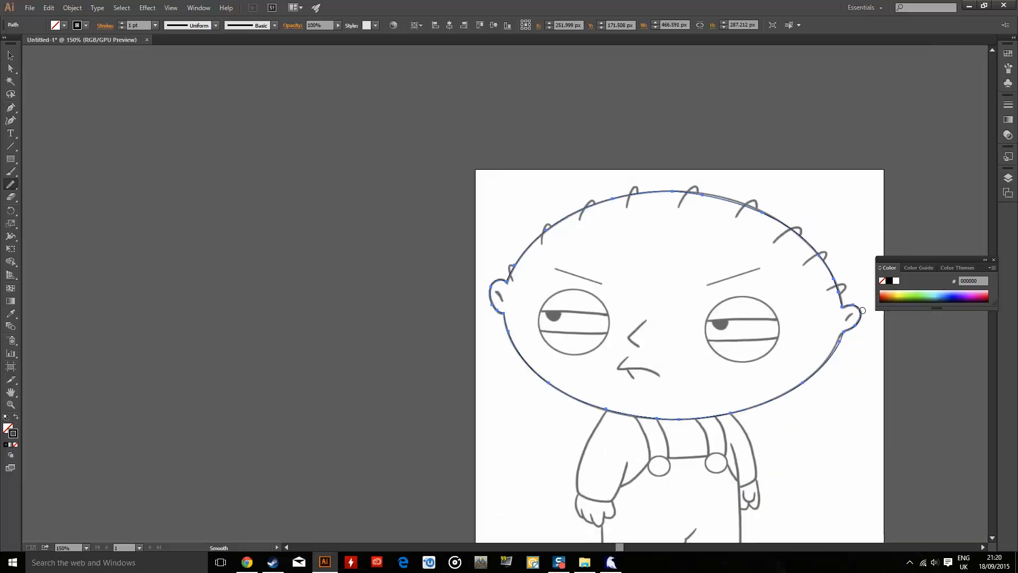
mouse_move(790, 230)
left_mouse_down()
mouse_move(718, 193)
mouse_move(685, 192)
left_mouse_up()
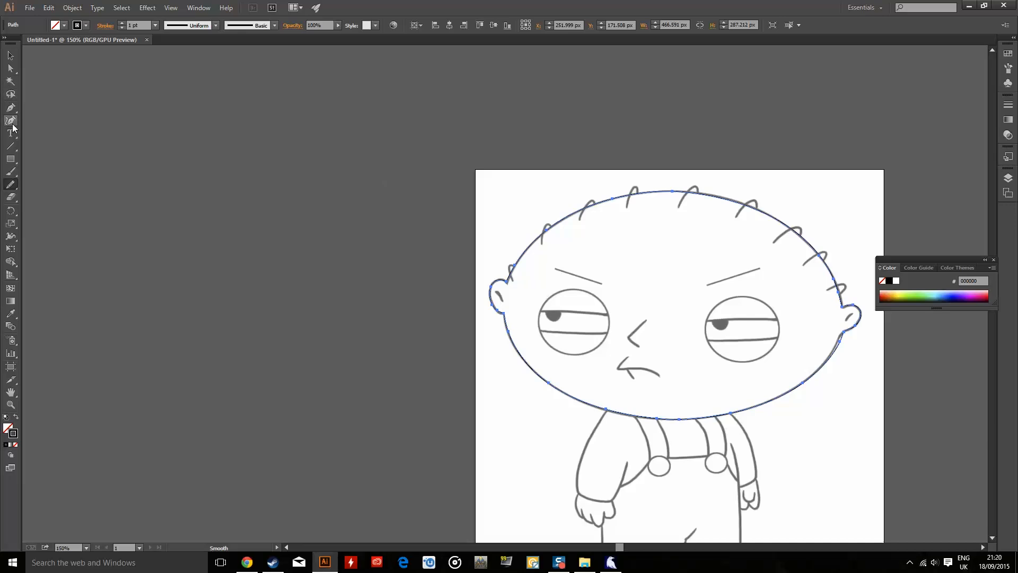
Lengthen the right-hand handle of the crown anchor with the Anchor Point tool so the curve follows the sketch.
left_click(11, 186)
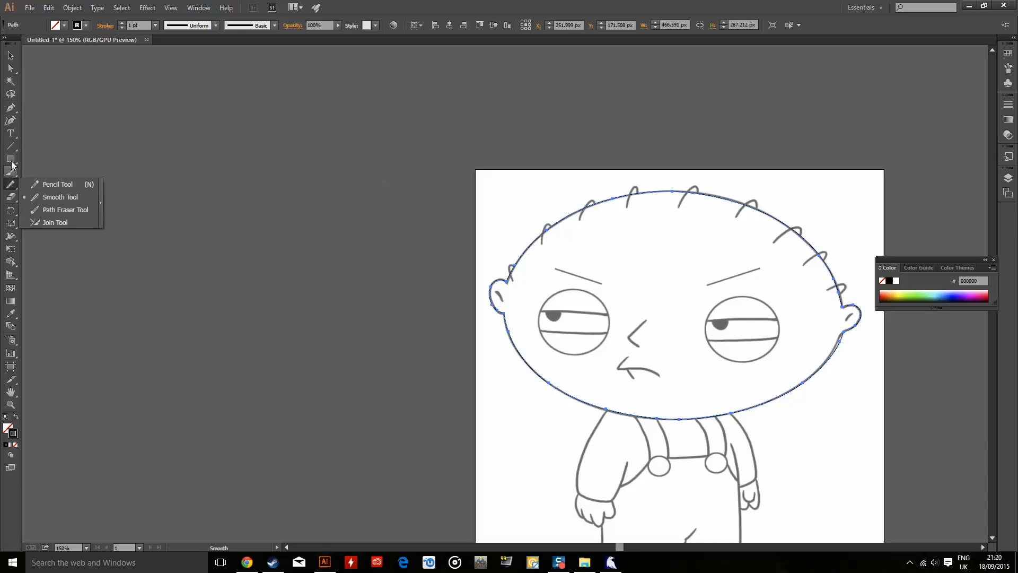
left_click(16, 114)
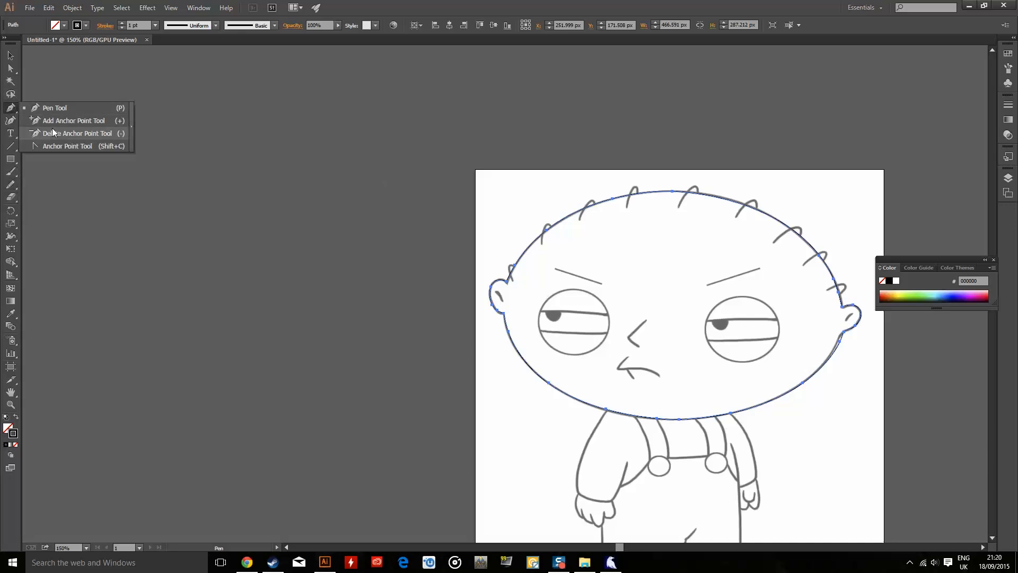
left_click(43, 144)
scroll(358, 164, "down", 1)
scroll(577, 212, "up", 3)
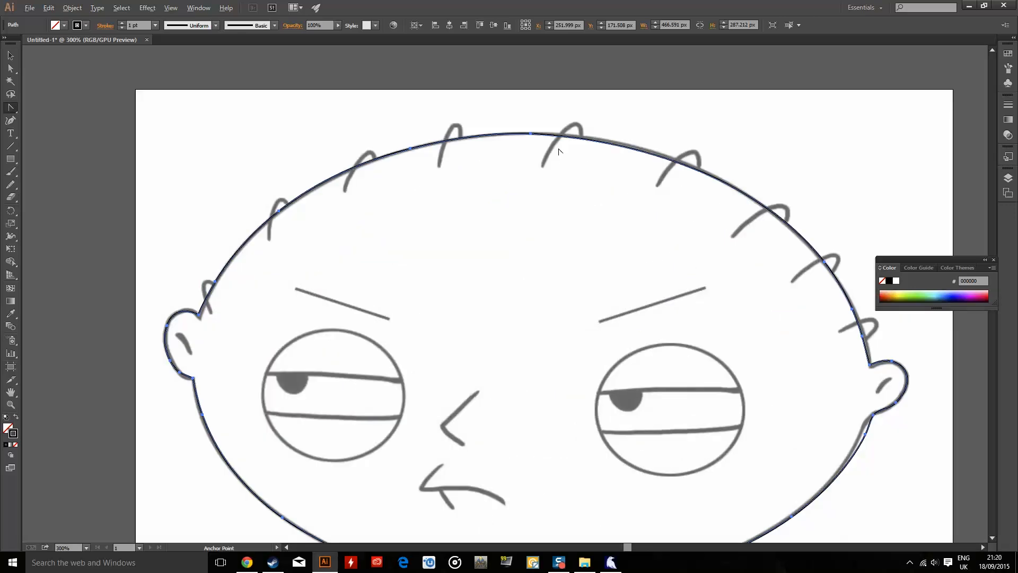
left_click(531, 134)
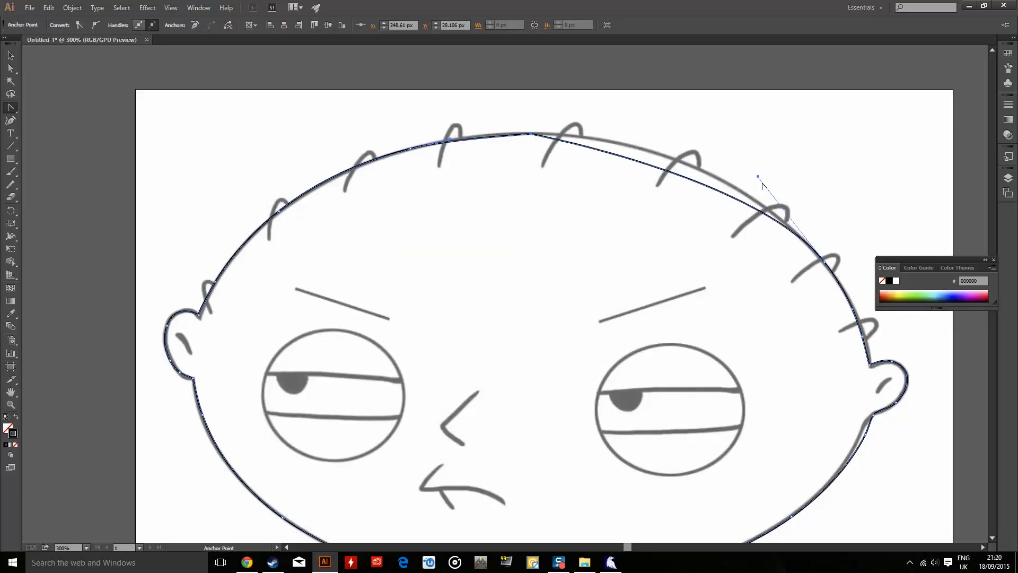
key("ctrl+z")
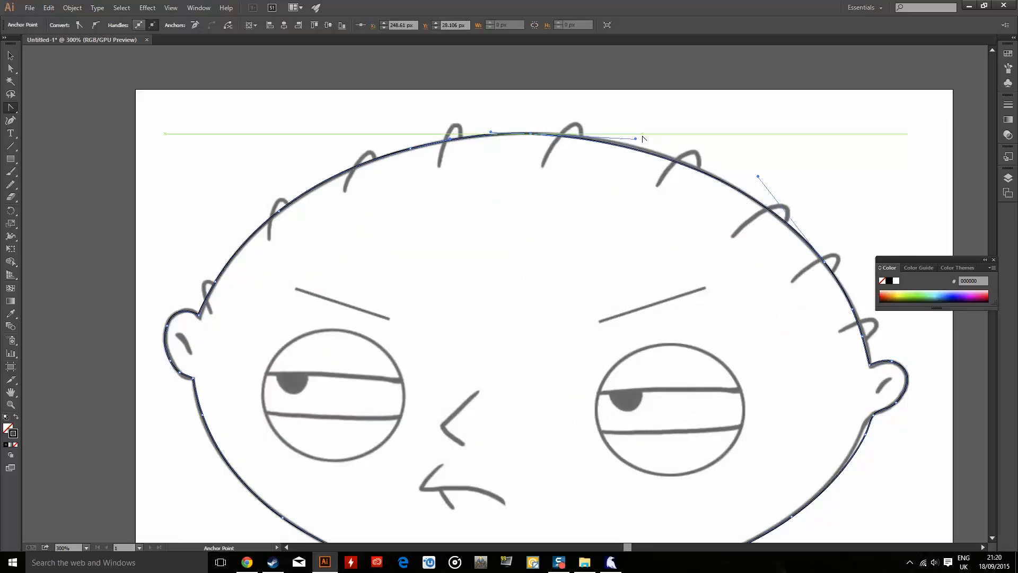
left_click_drag(635, 139, 652, 139)
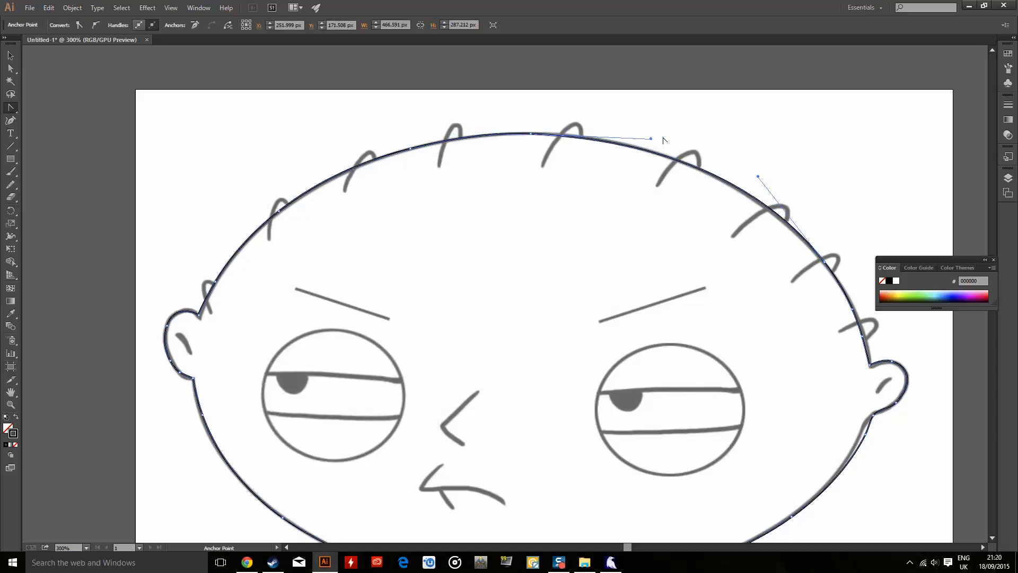
Fine-tune the handles at both ends of the upper-right head curve to match the sketched line.
scroll(768, 169, "up", 3)
scroll(755, 149, "down", 6)
scroll(776, 169, "up", 6)
scroll(587, 242, "down", 3)
scroll(541, 203, "up", 2)
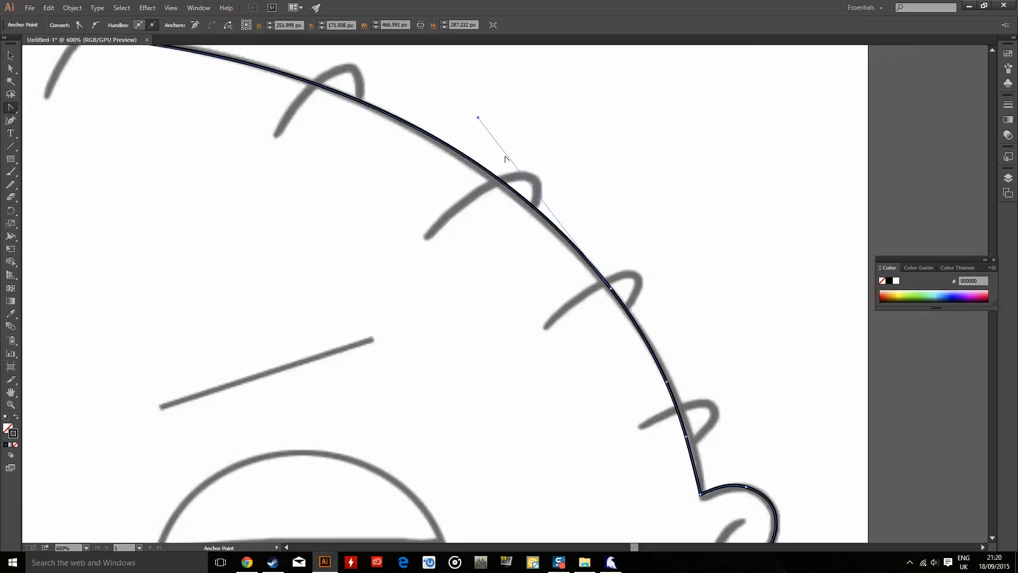
left_click_drag(479, 119, 470, 124)
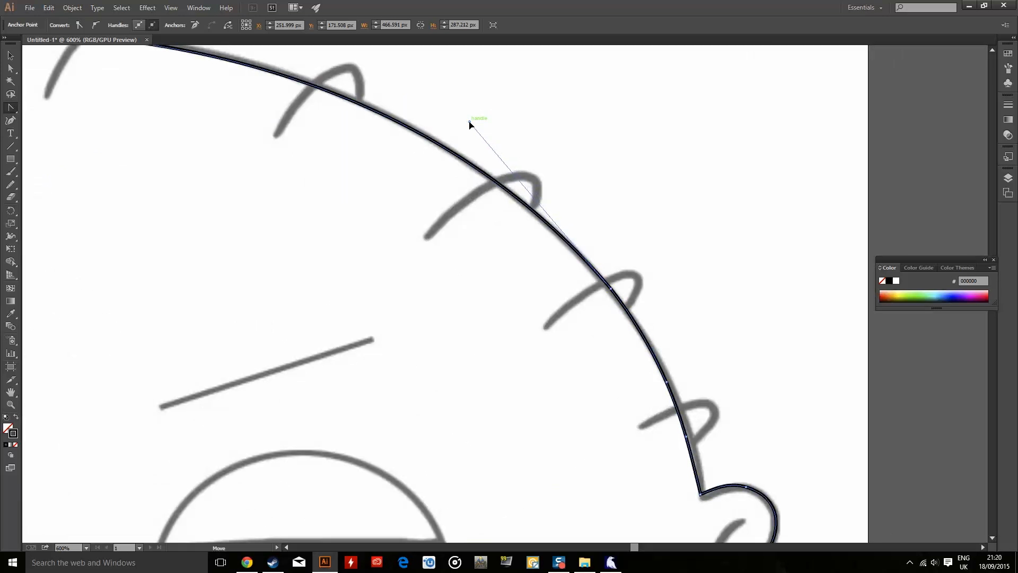
scroll(469, 125, "down", 5)
scroll(403, 104, "up", 5)
left_click_drag(411, 81, 417, 76)
scroll(551, 119, "down", 1)
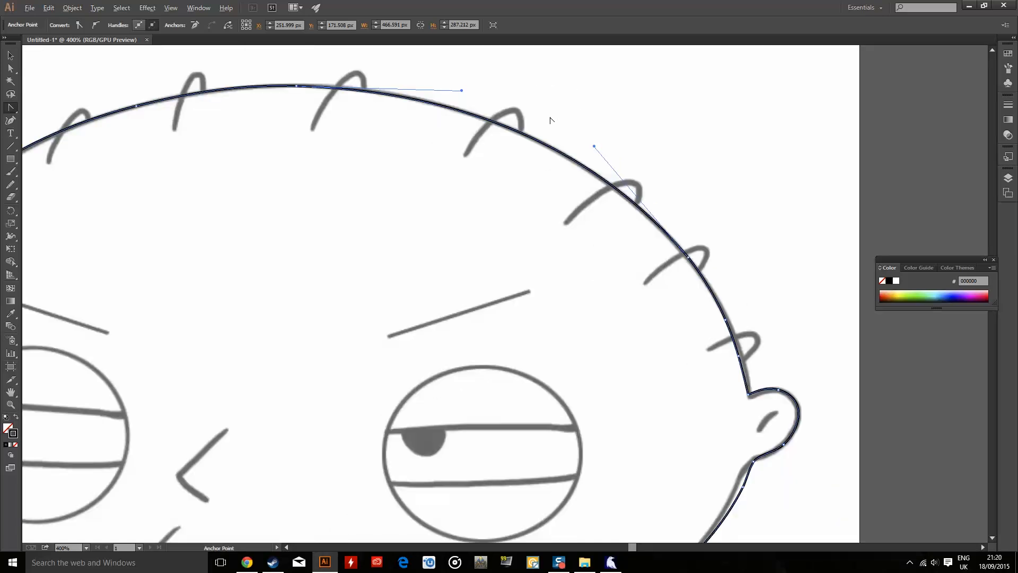
Reselect the whole head outline and set its stroke weight to 2 pt.
key("v")
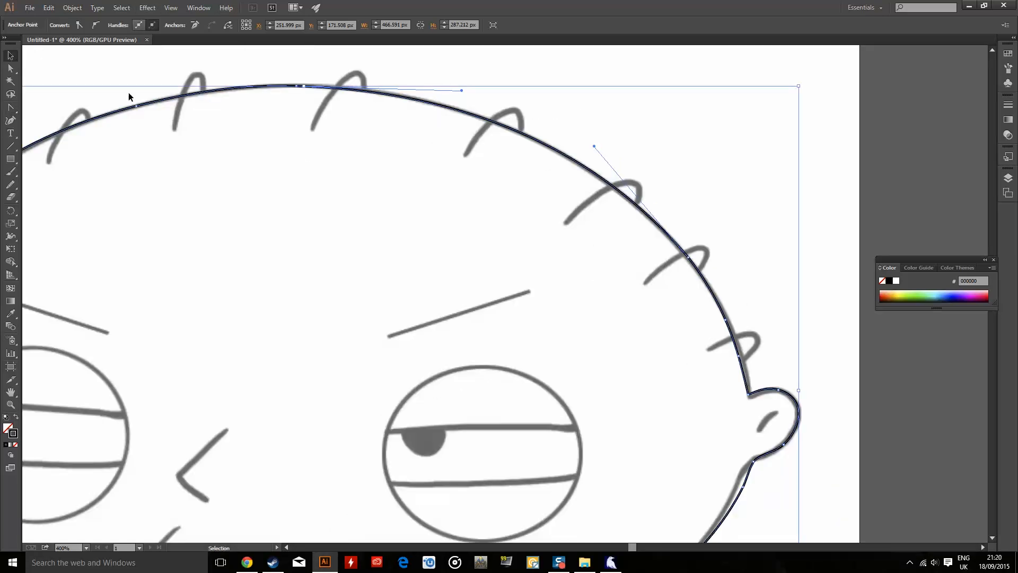
left_click(322, 106)
left_click(308, 88)
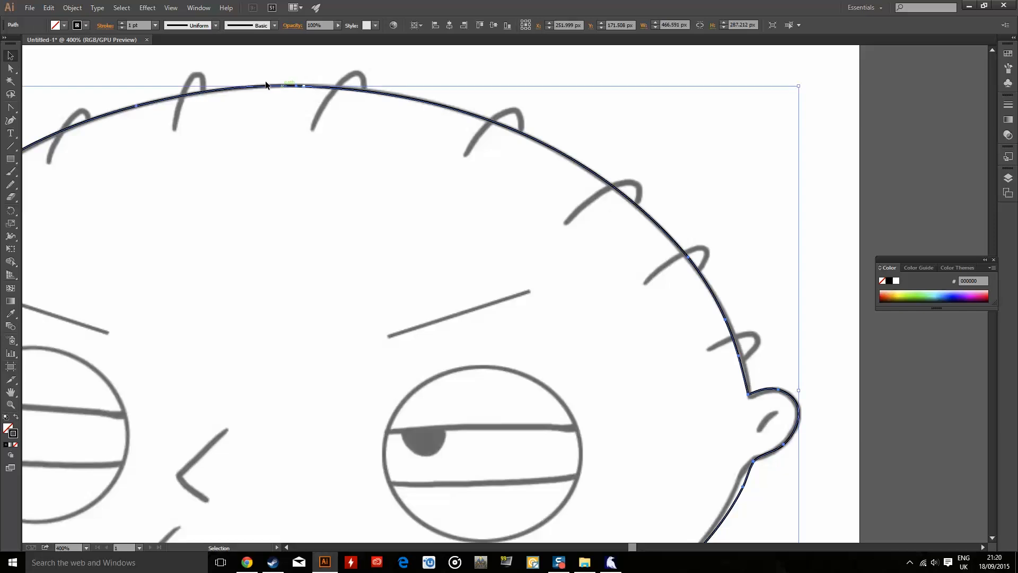
left_click(123, 23)
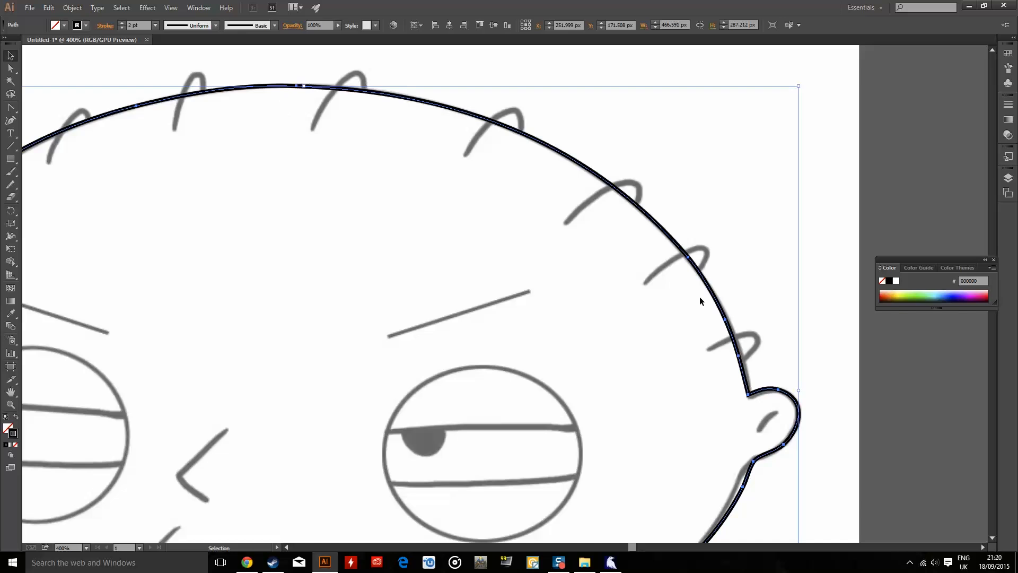
Move the two anchors above the right ear and the ear's upper corner anchor onto the sketched line.
scroll(690, 297, "down", 4)
scroll(741, 329, "up", 6)
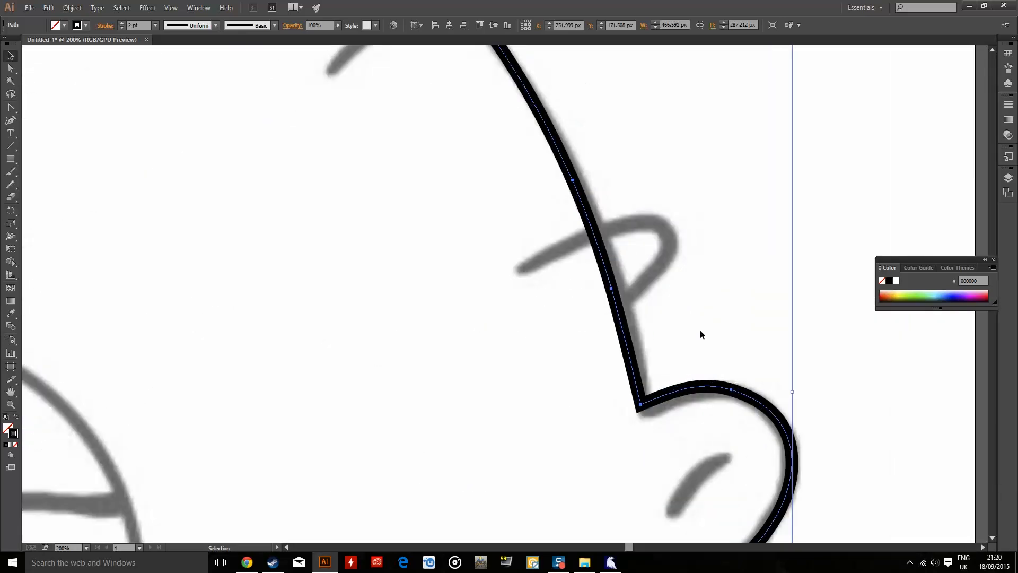
left_click(11, 69)
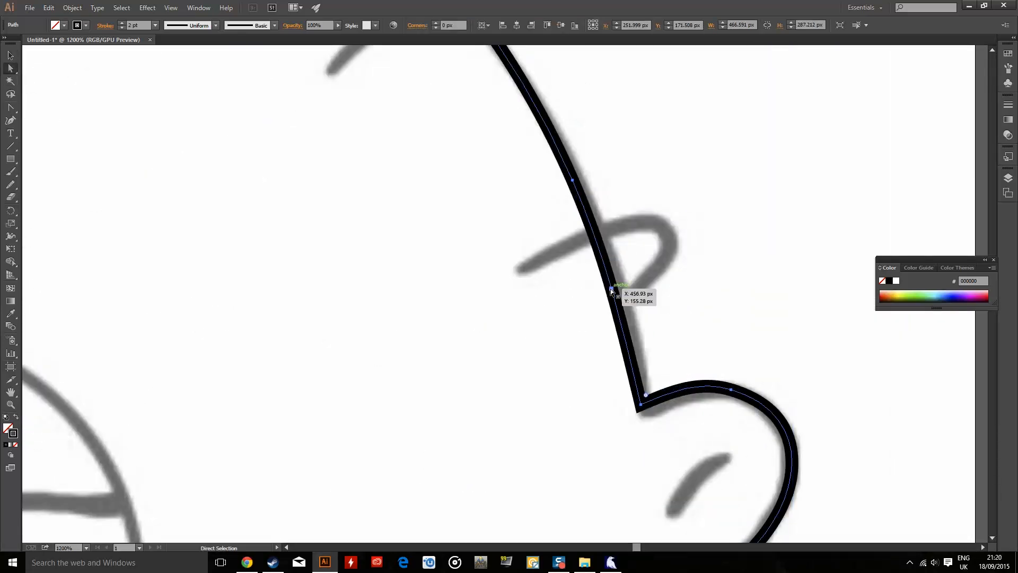
left_click(611, 291)
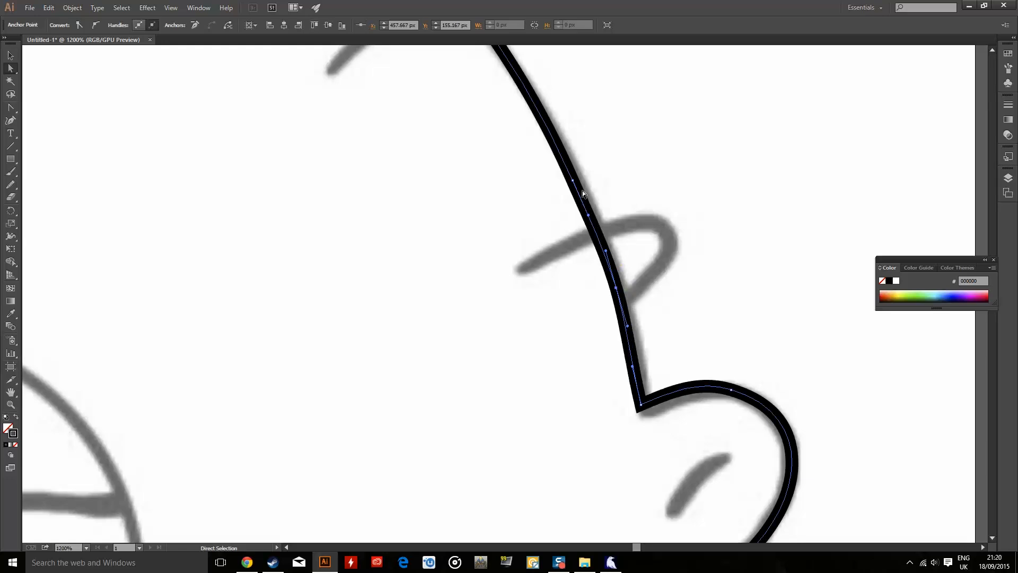
left_click_drag(572, 180, 576, 181)
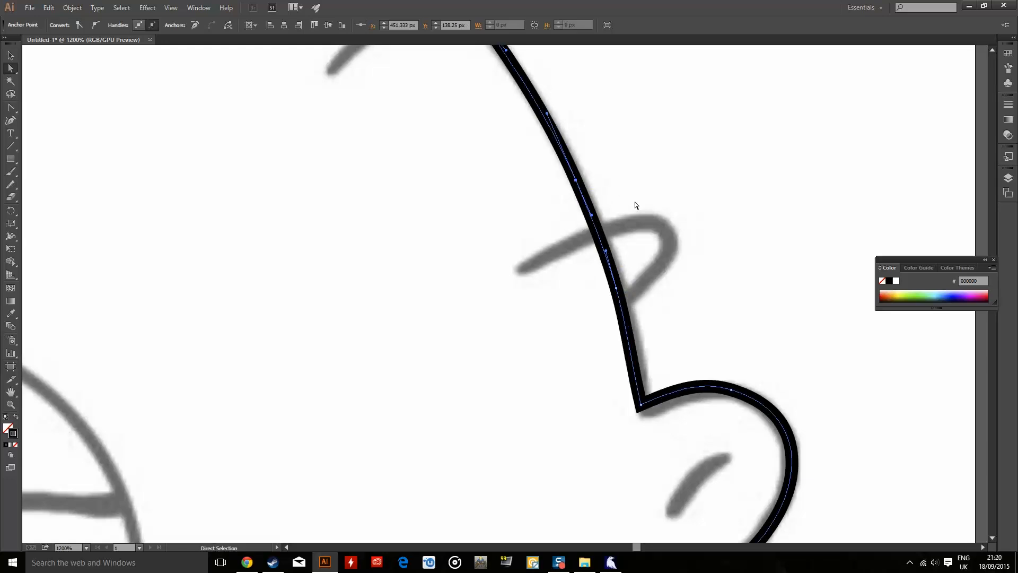
left_click_drag(642, 406, 647, 411)
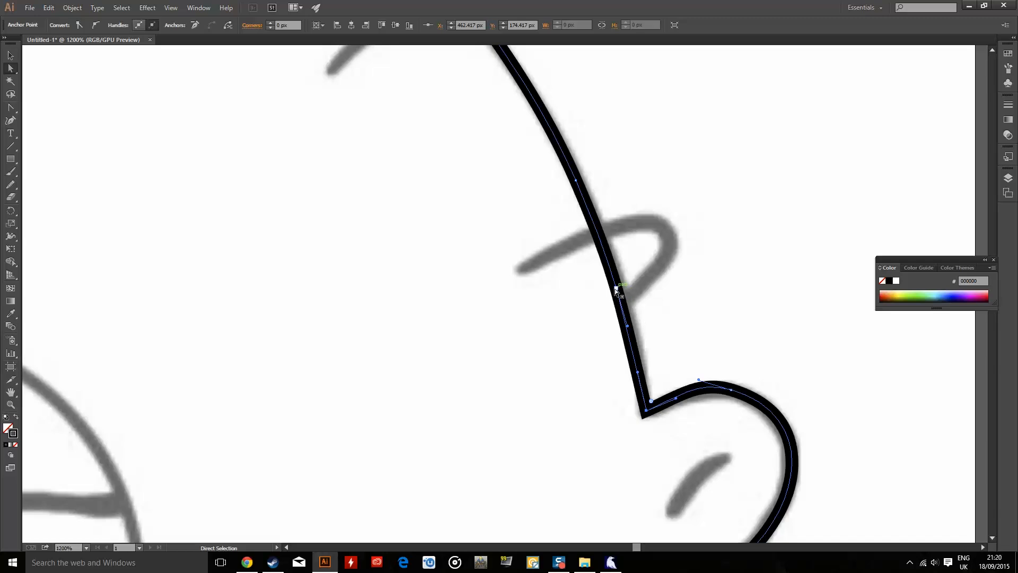
left_click_drag(616, 288, 622, 290)
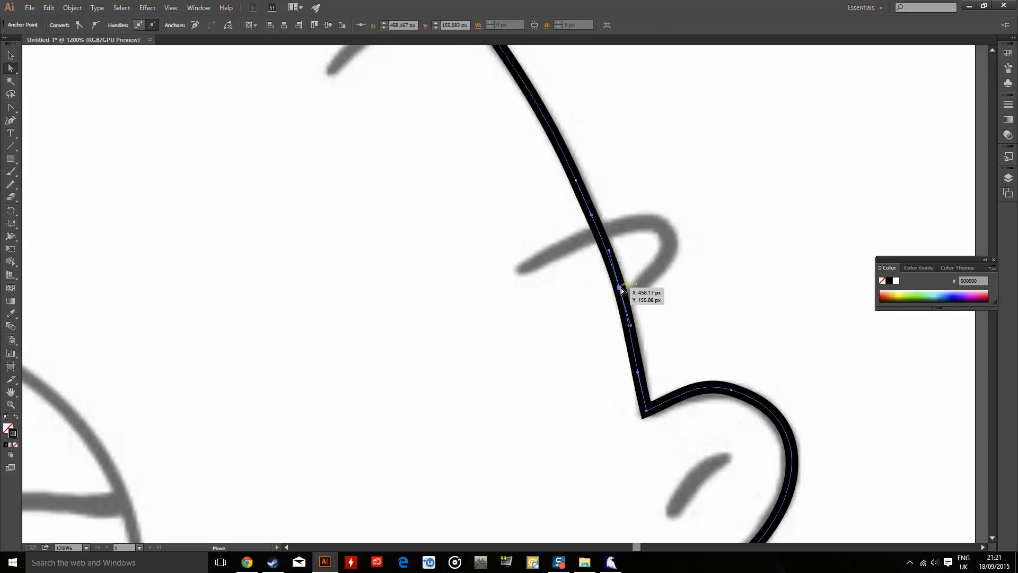
left_click(646, 406)
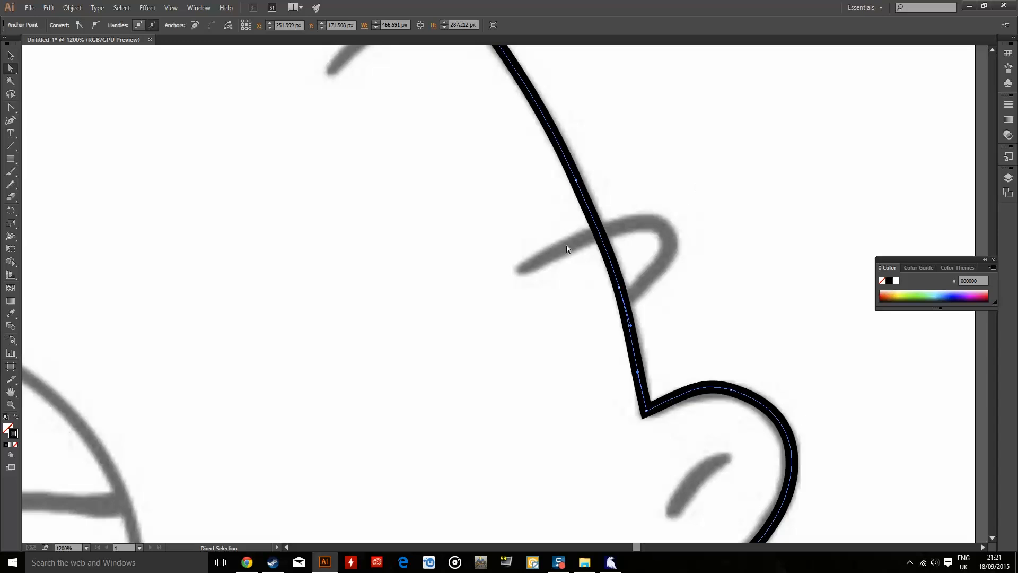
Show the full stroke options and give the head outline round-joined corners.
left_click(198, 7)
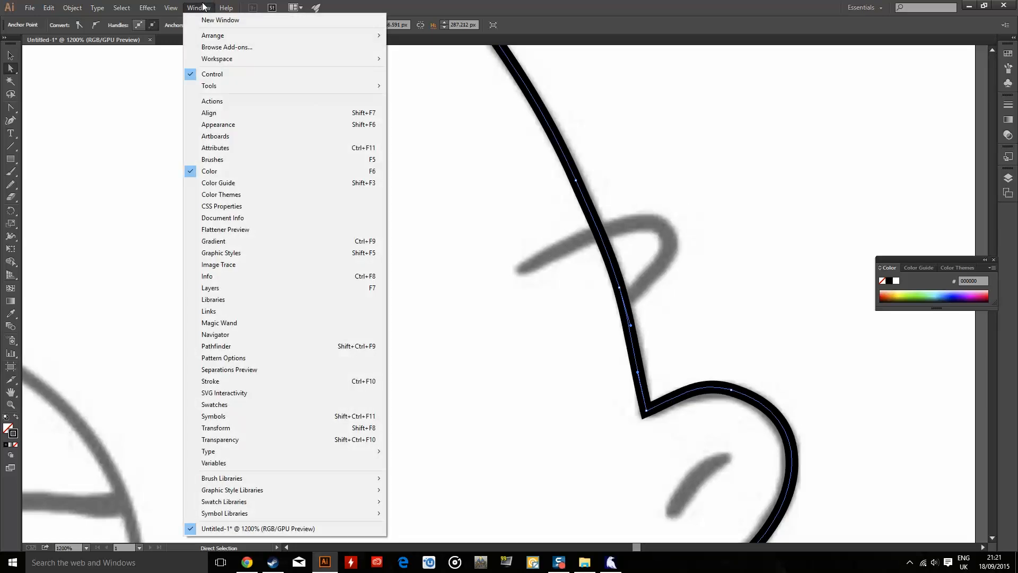
left_click(218, 381)
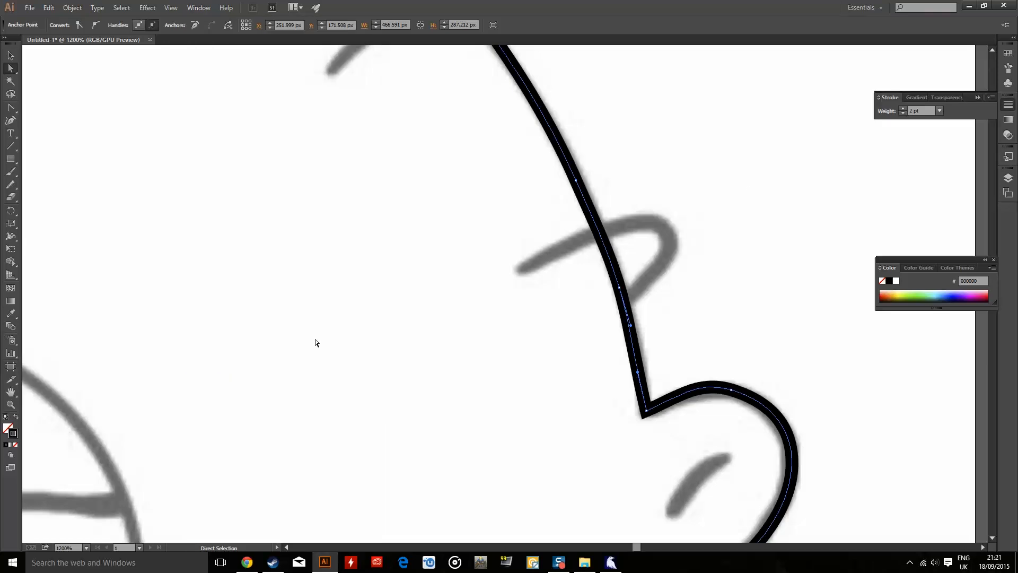
left_click(989, 97)
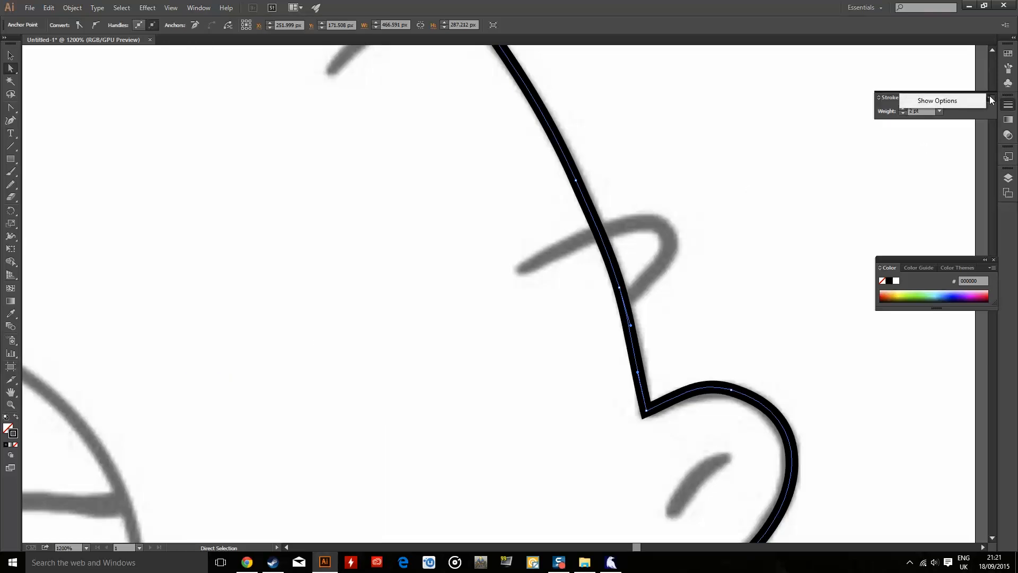
left_click(950, 102)
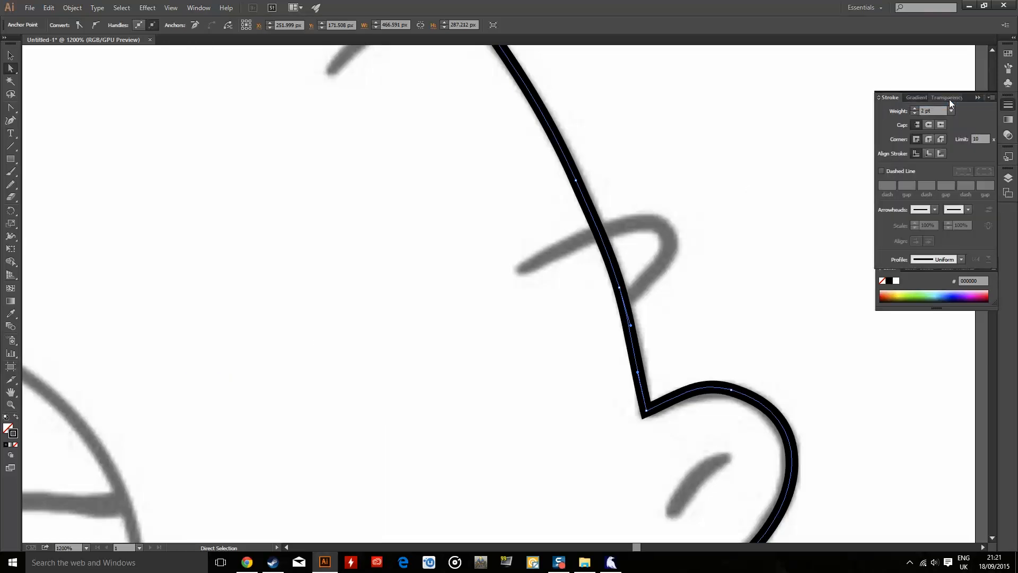
left_click(929, 139)
Draw a vertical test line about 47 px long in the empty area above the right ear with the Curvature tool.
scroll(725, 182, "down", 5)
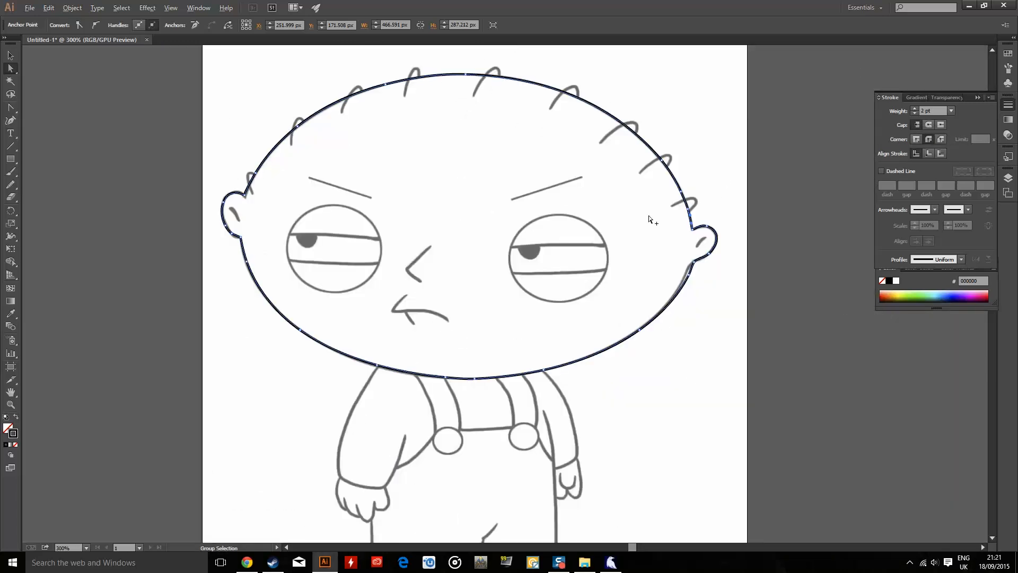
scroll(695, 154, "up", 3)
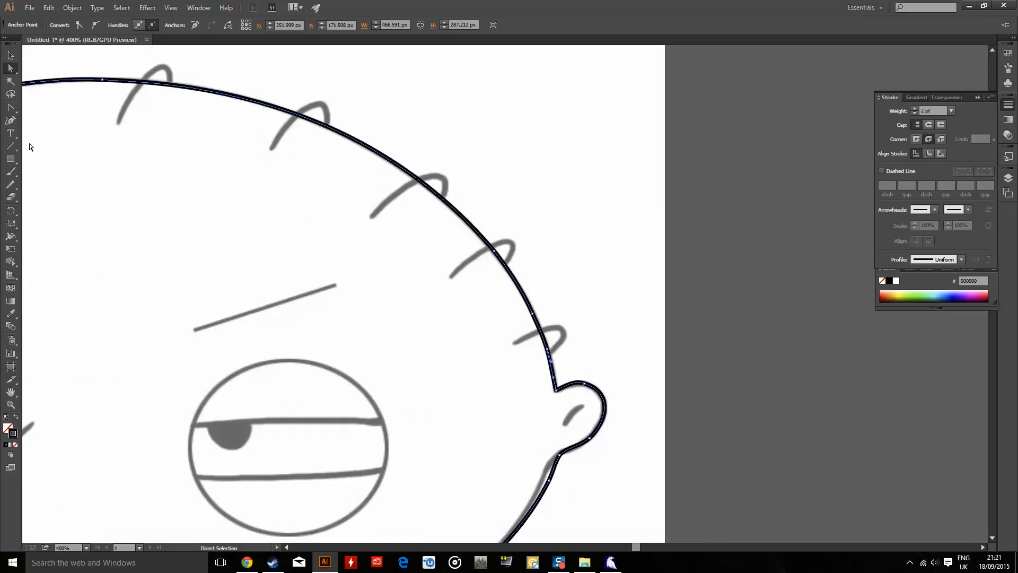
left_click(10, 121)
left_click(608, 233)
left_click(609, 139)
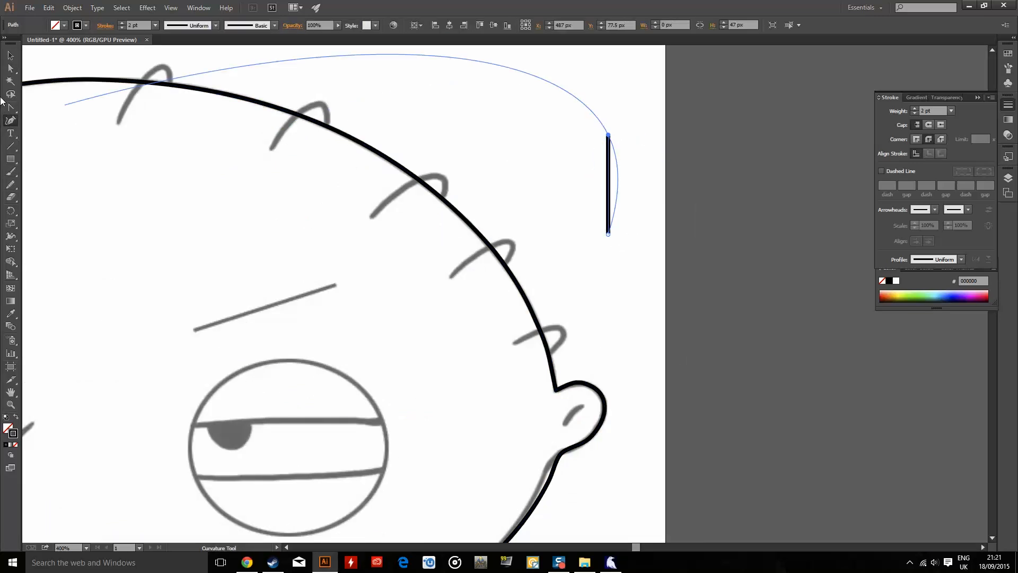
left_click(10, 55)
scroll(618, 140, "up", 1)
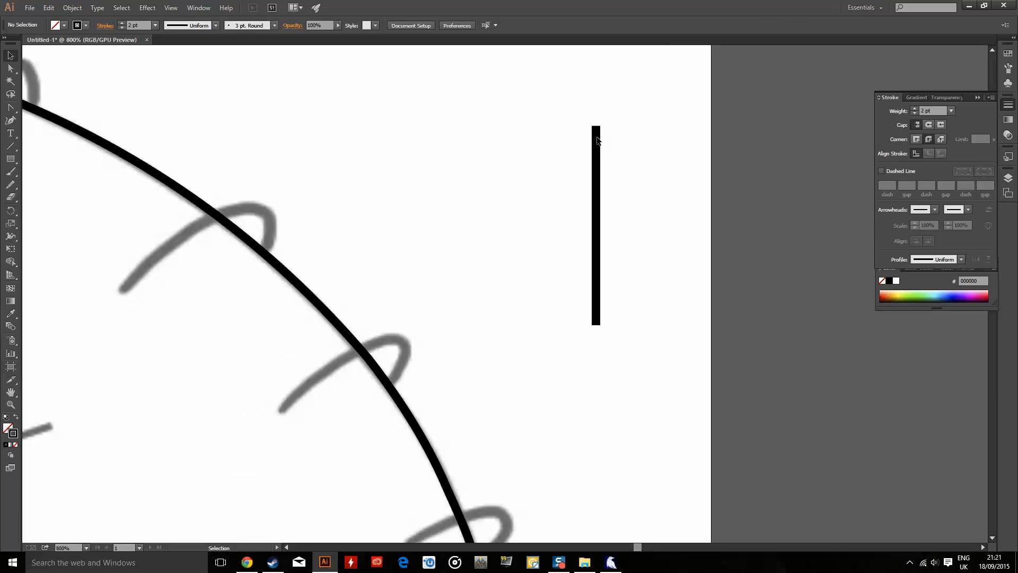
Select the vertical test line above the right ear and give its ends round caps.
scroll(619, 139, "up", 1)
left_click(623, 133)
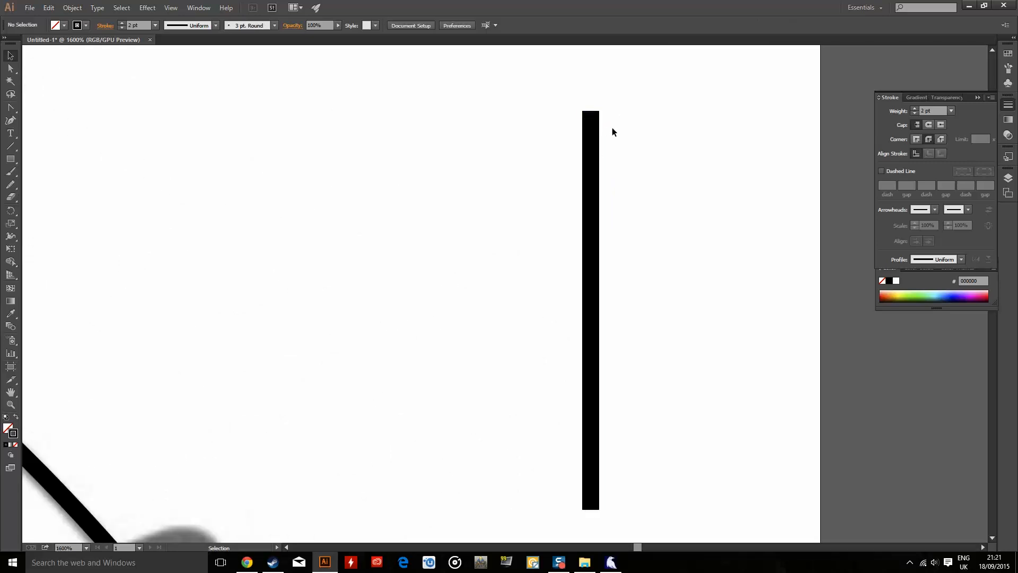
left_click(595, 154)
left_click(928, 125)
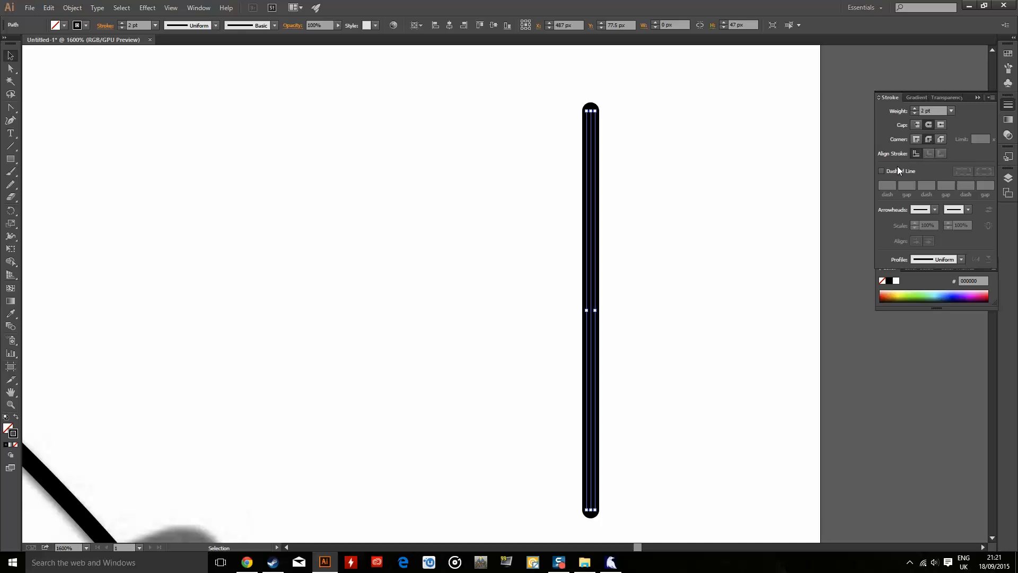
left_click(705, 157)
Delete the vertical test line from the empty area above the right ear.
scroll(684, 159, "down", 4)
left_click(660, 197)
key("Delete")
Move the head outline's anchor below the right ear onto the sketched line and bend the ear's lower corner handle to follow the sketch.
scroll(670, 199, "down", 3)
scroll(641, 296, "up", 3)
left_click(619, 221)
scroll(618, 220, "up", 2)
left_click(10, 107)
key("a")
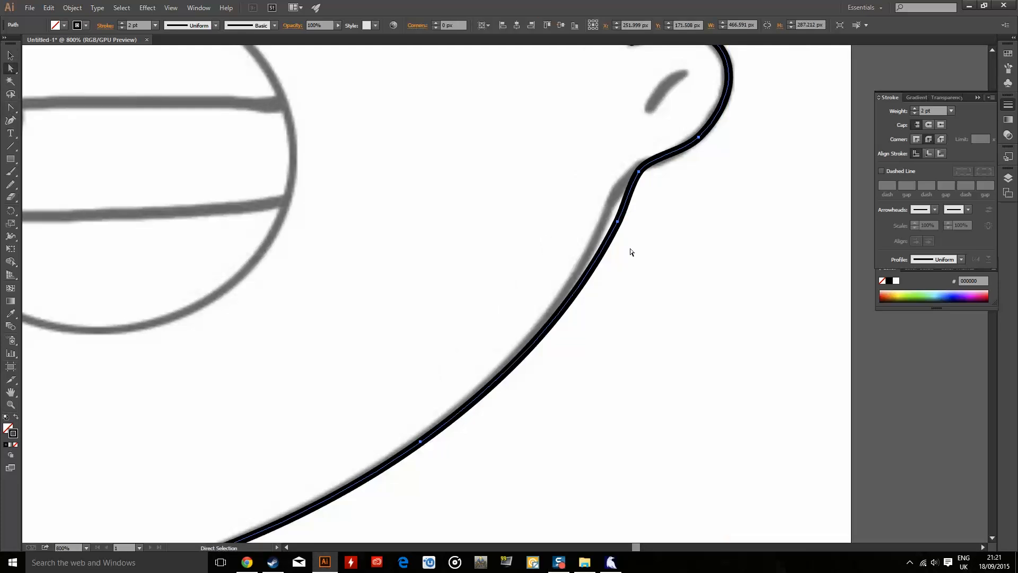
left_click_drag(621, 226, 605, 223)
left_click(639, 172)
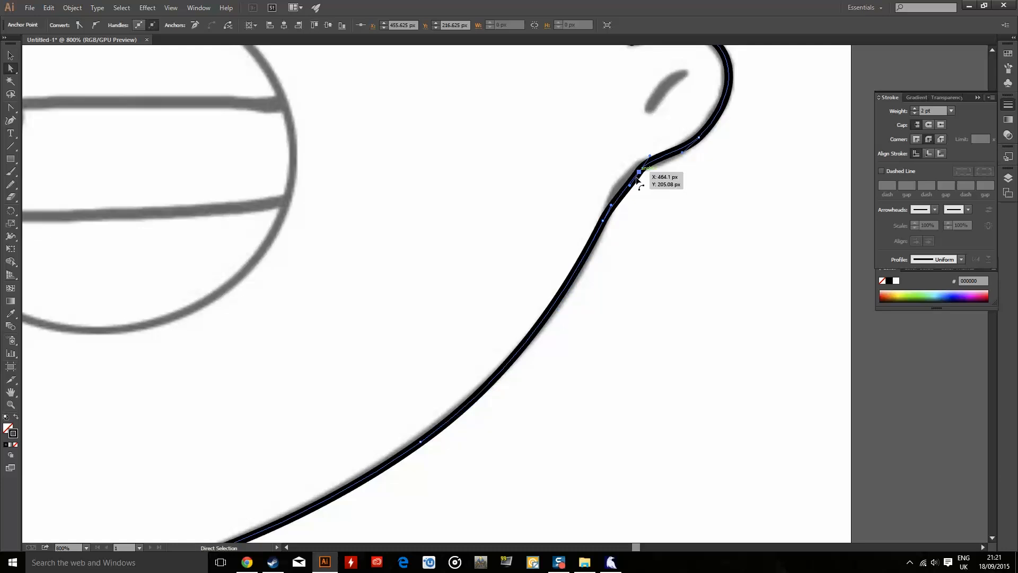
left_click_drag(629, 185, 624, 182)
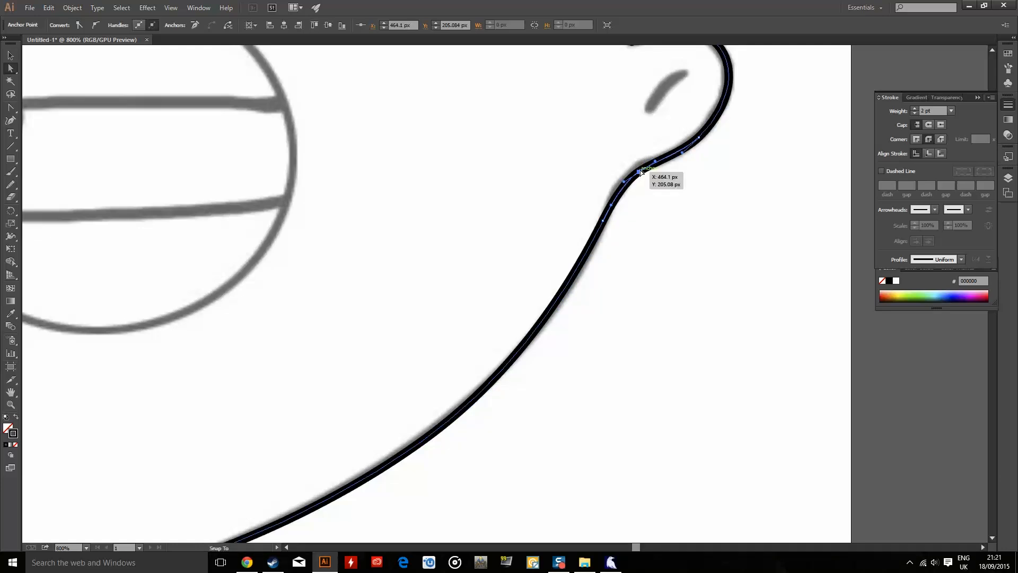
left_click(686, 200)
Even out the upper curve of the right ear on the head outline with the Smooth tool, and deselect the outline.
scroll(689, 201, "down", 4)
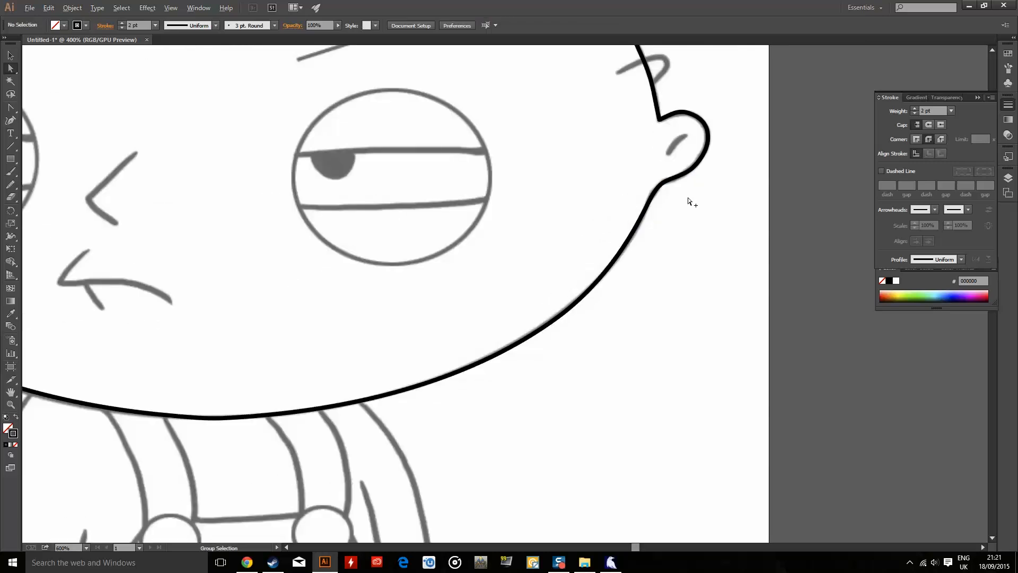
scroll(694, 201, "up", 5)
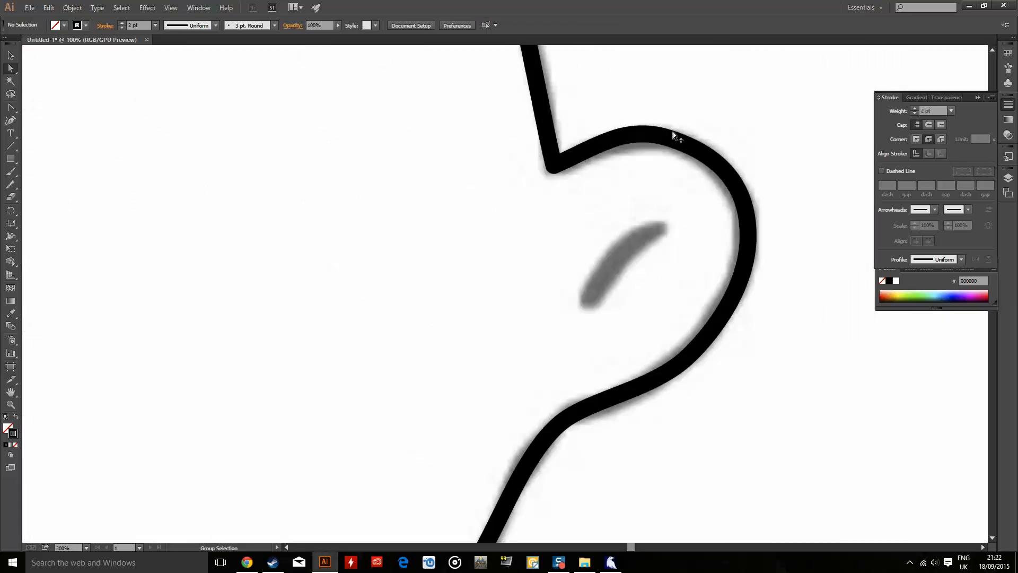
left_click(640, 135)
left_click(14, 185)
left_click_drag(686, 138, 687, 142)
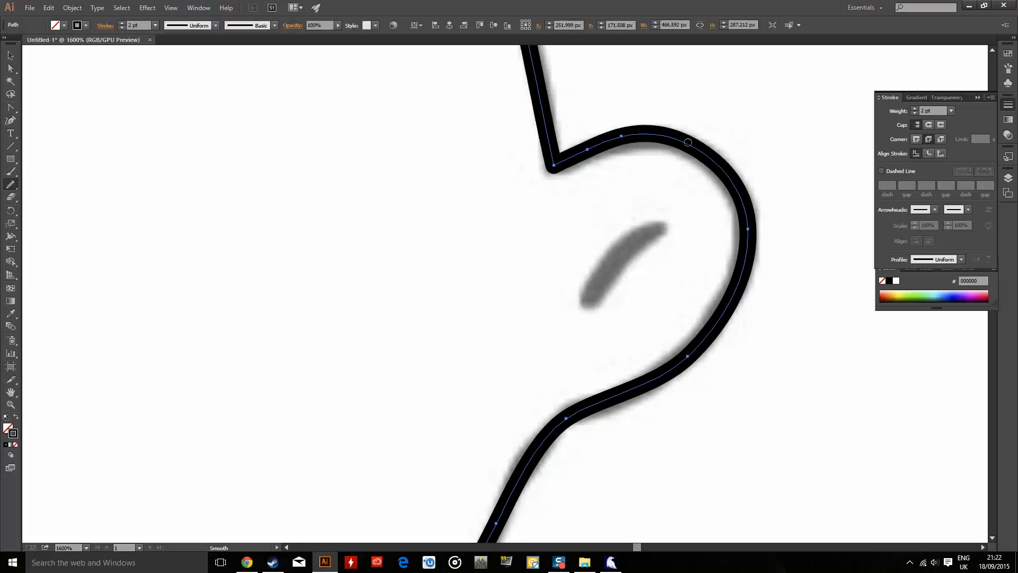
left_click_drag(587, 149, 637, 130)
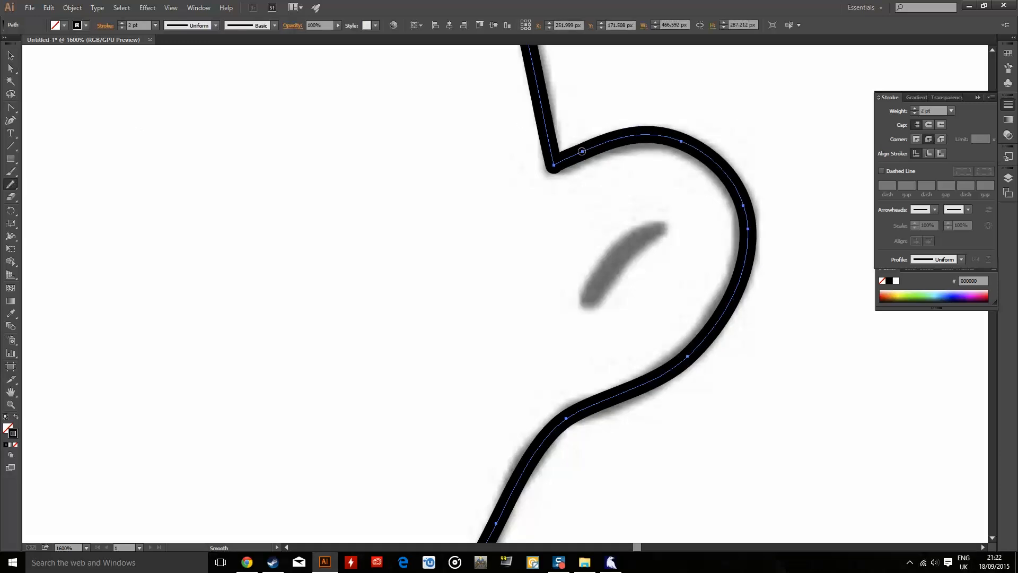
left_click_drag(552, 168, 600, 153)
key("v")
left_click(301, 140)
key("ctrl+0")
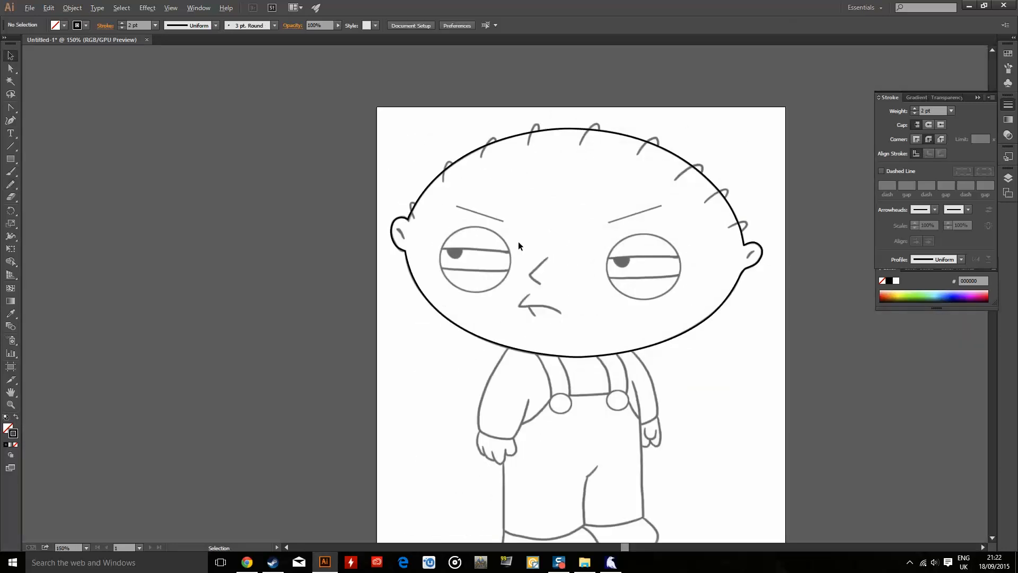
Adjust the anchors along the left ear's lower edge and pull out a curve handle so the outline follows the sketch.
scroll(394, 231, "up", 5)
scroll(432, 366, "up", 3)
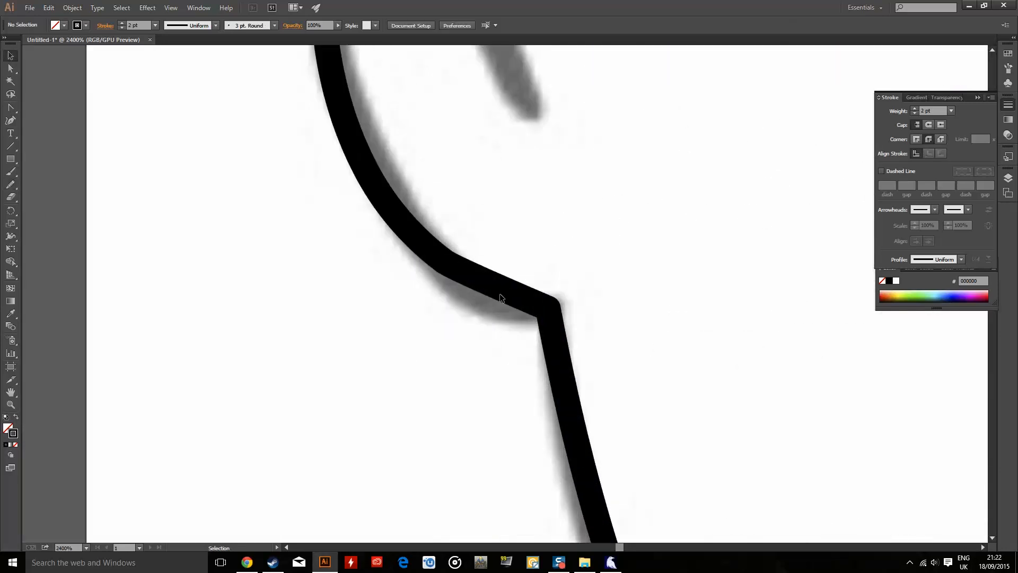
left_click(500, 295)
left_click(10, 69)
scroll(457, 275, "down", 3)
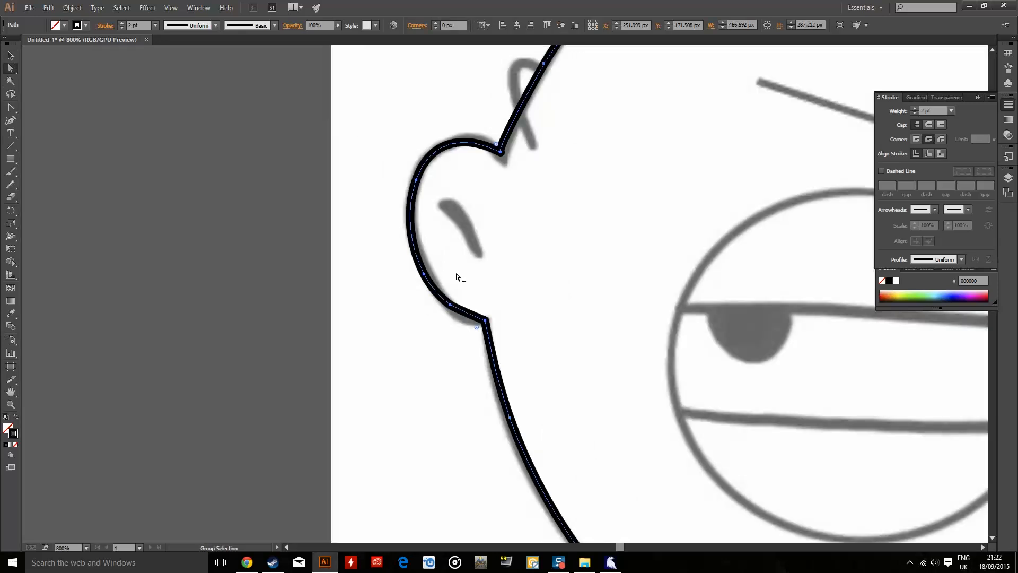
scroll(457, 275, "up", 2)
mouse_move(393, 301)
left_mouse_down()
mouse_move(408, 300)
mouse_move(398, 299)
left_mouse_up()
mouse_move(516, 395)
left_mouse_down()
mouse_move(503, 395)
mouse_move(515, 398)
left_mouse_up()
left_click_drag(453, 366, 460, 380)
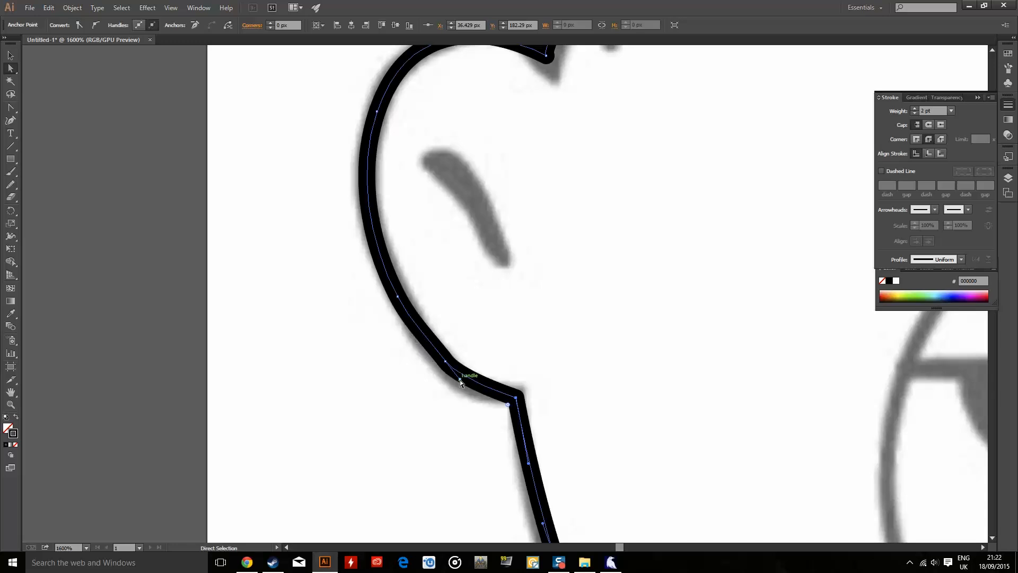
left_click(502, 413)
scroll(499, 411, "down", 5)
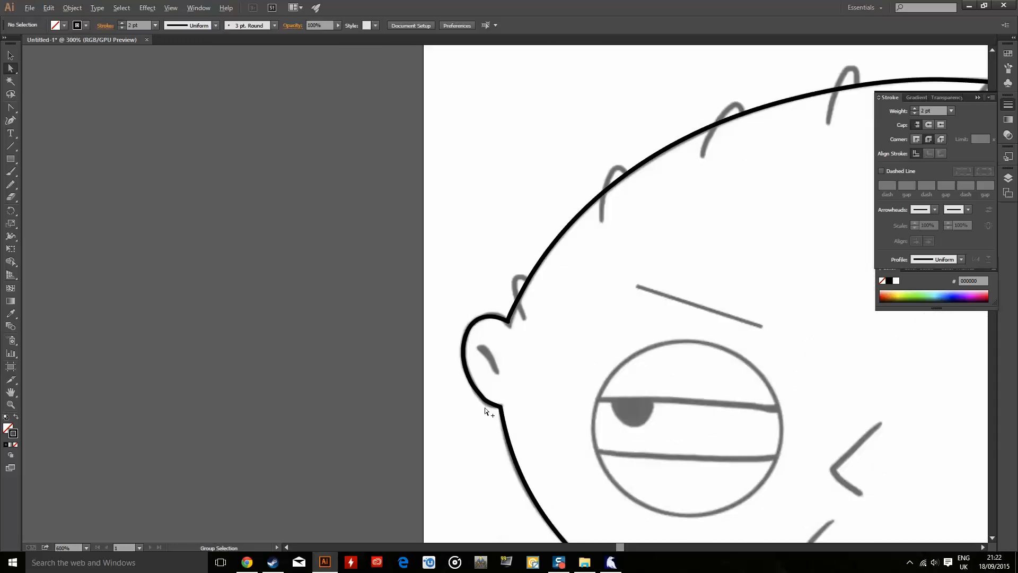
scroll(484, 410, "up", 4)
left_click(16, 119)
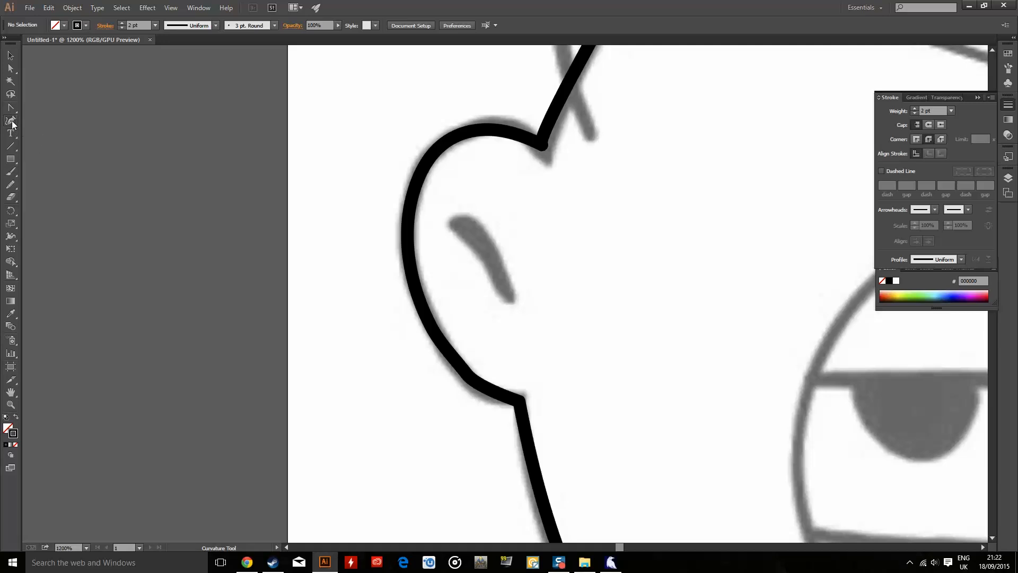
left_click(10, 111)
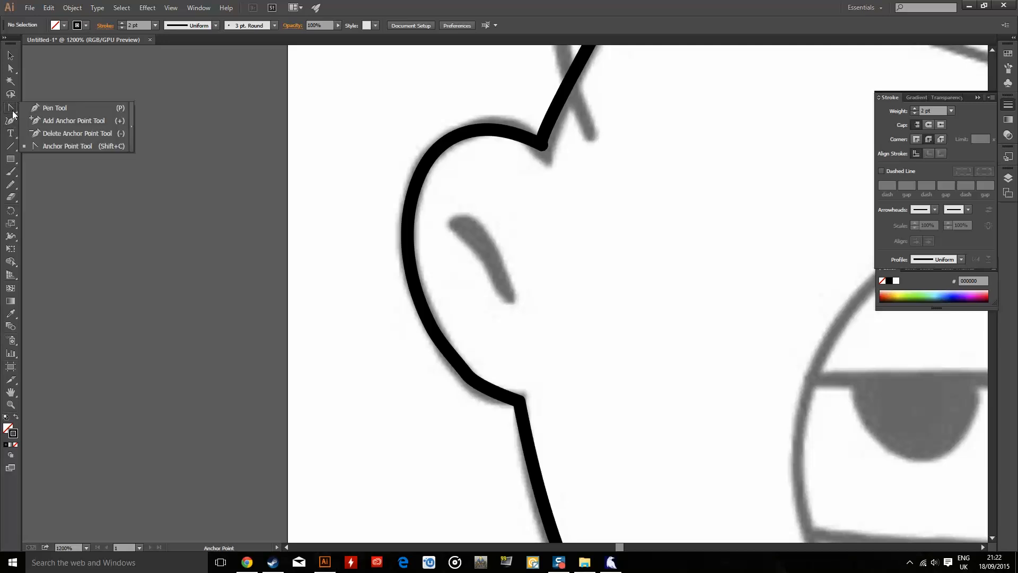
left_click(59, 120)
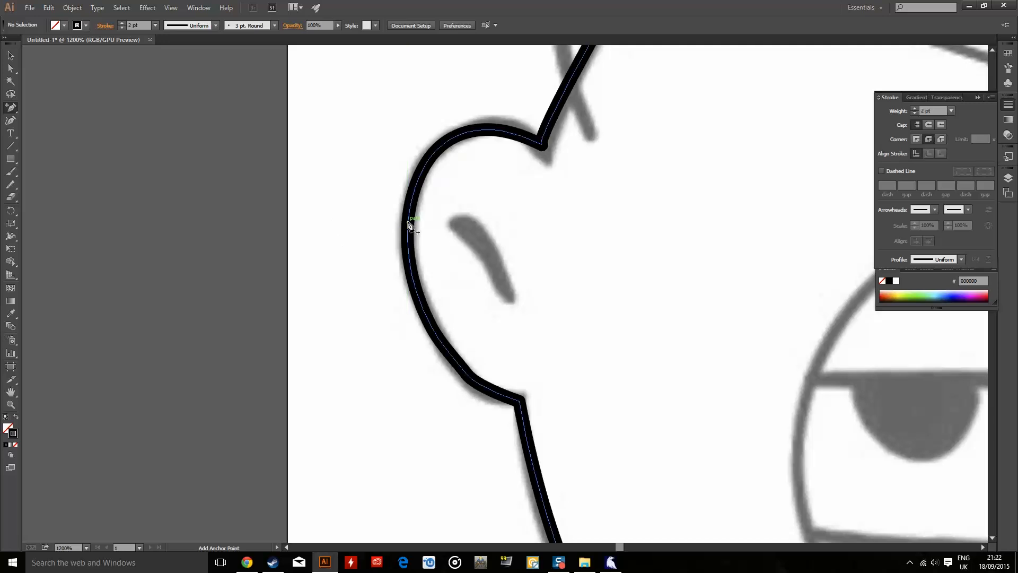
left_click(542, 145, "ctrl")
left_click(273, 136, "ctrl")
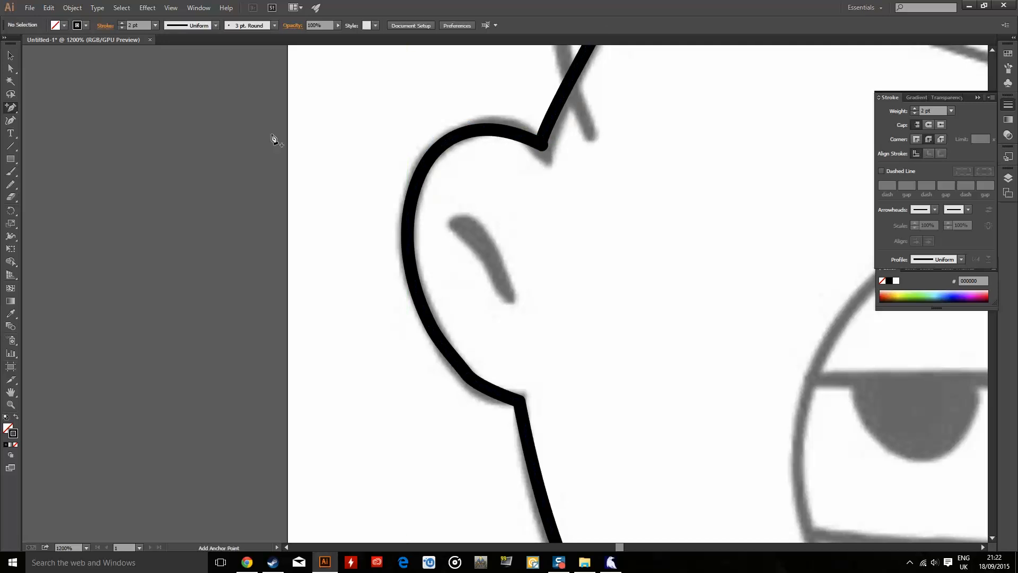
left_click(11, 56)
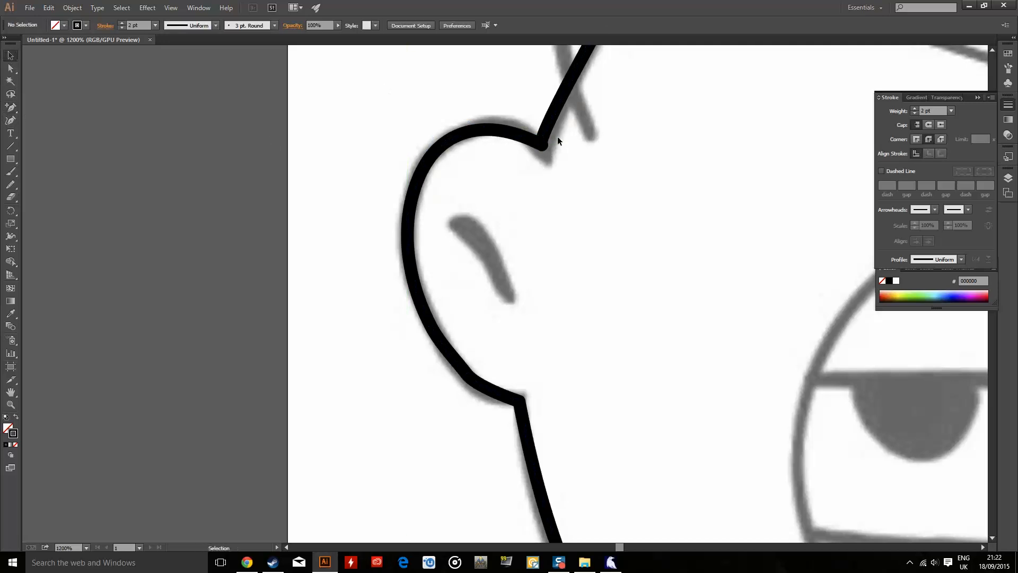
Nudge the anchor at the left ear's upper corner to about X 39.67 px, Y 141.84 px.
left_click(527, 142)
scroll(548, 139, "up", 3)
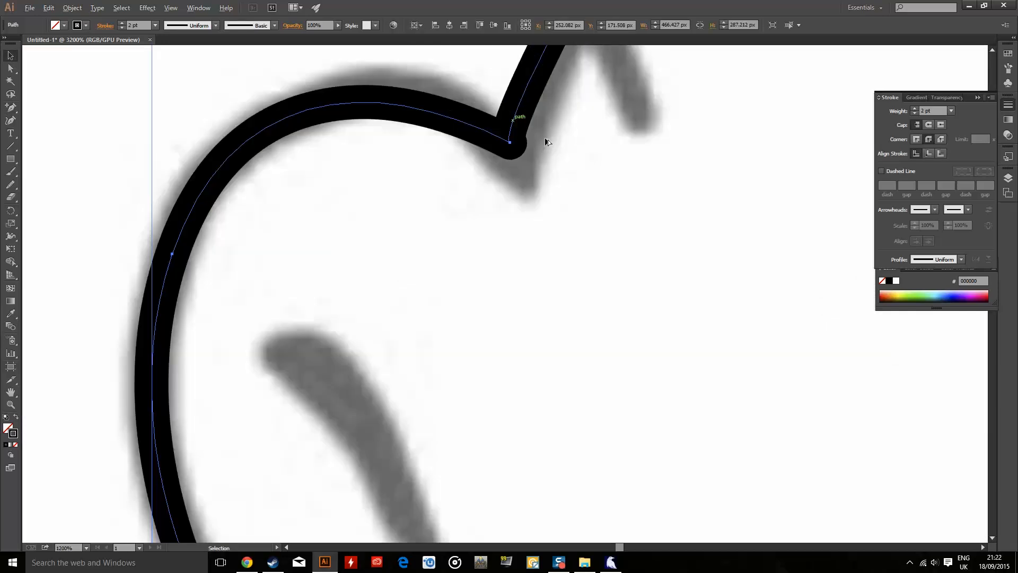
scroll(548, 138, "up", 1)
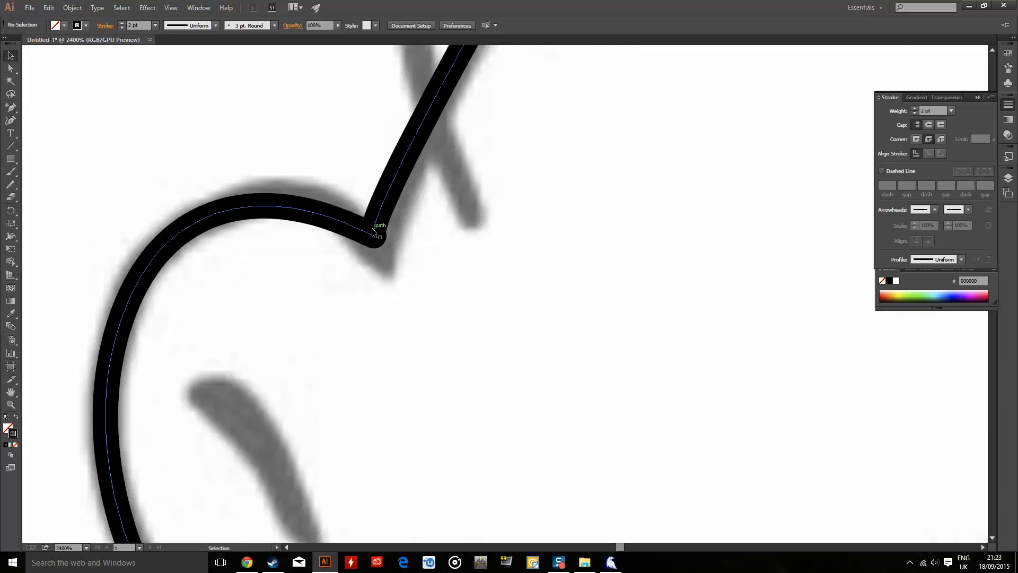
left_click(299, 212)
scroll(300, 213, "up", 3)
left_click(10, 67)
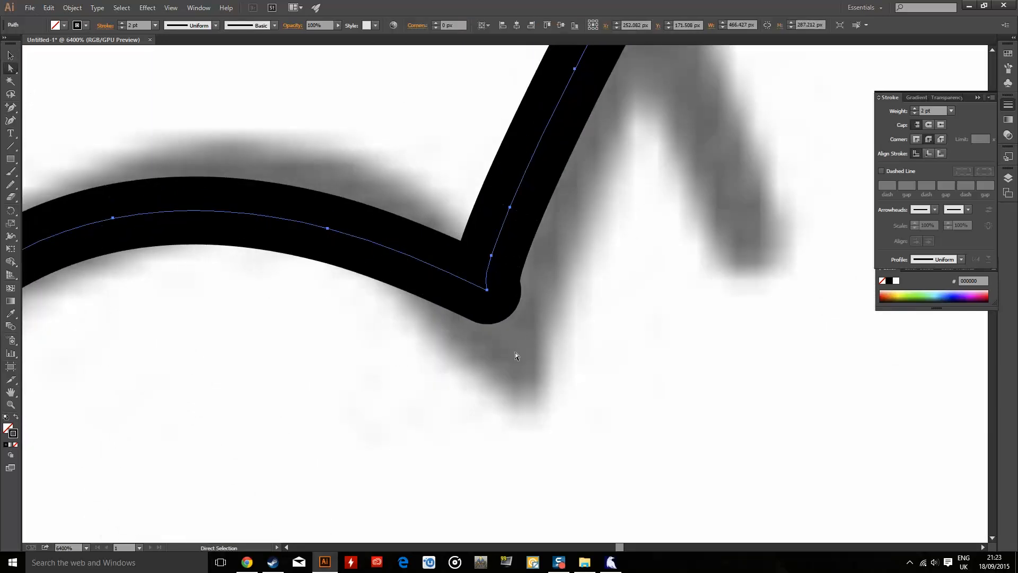
left_click(487, 290)
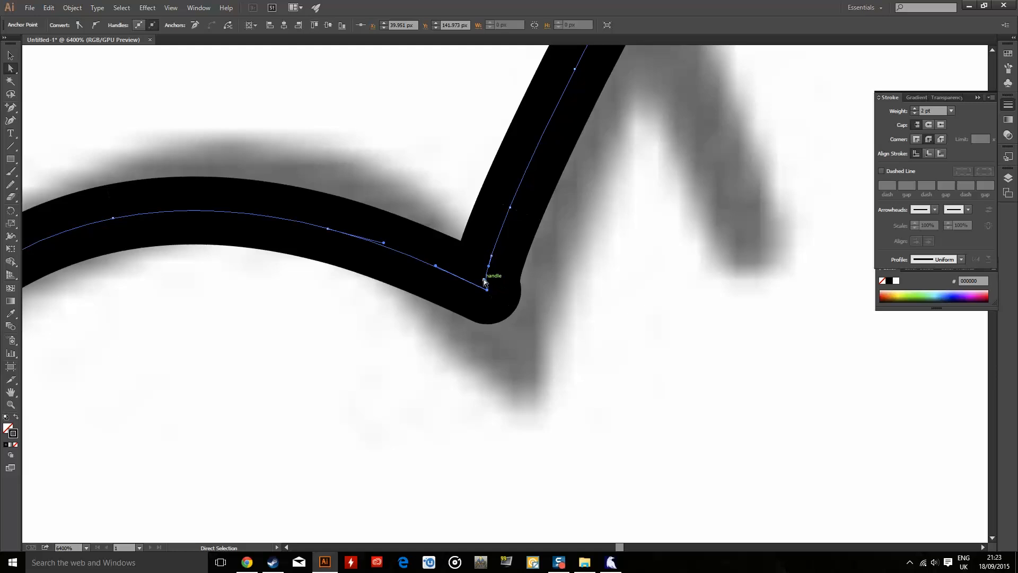
left_click_drag(487, 278, 478, 288)
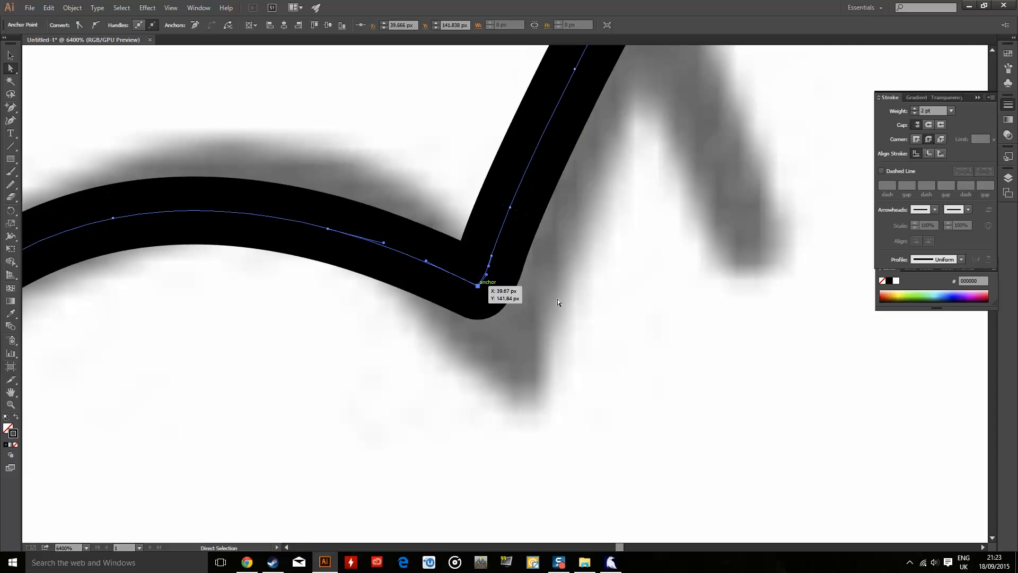
left_click(490, 372)
Examine the traced head outline against the whole character sketch, including the face and body lines still untraced.
scroll(490, 372, "down", 5)
scroll(388, 372, "down", 12)
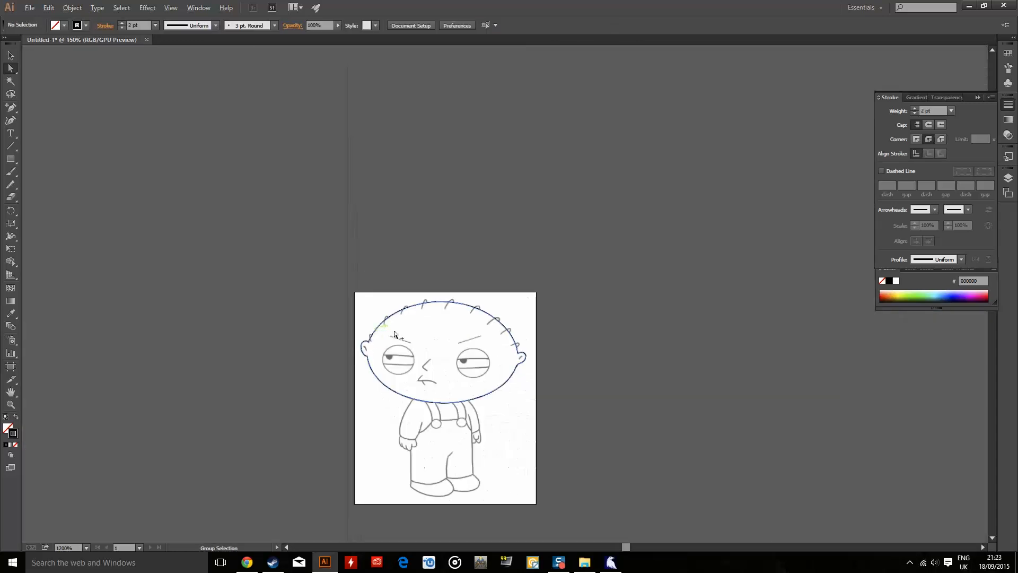
scroll(417, 404, "up", 5)
scroll(418, 406, "up", 3)
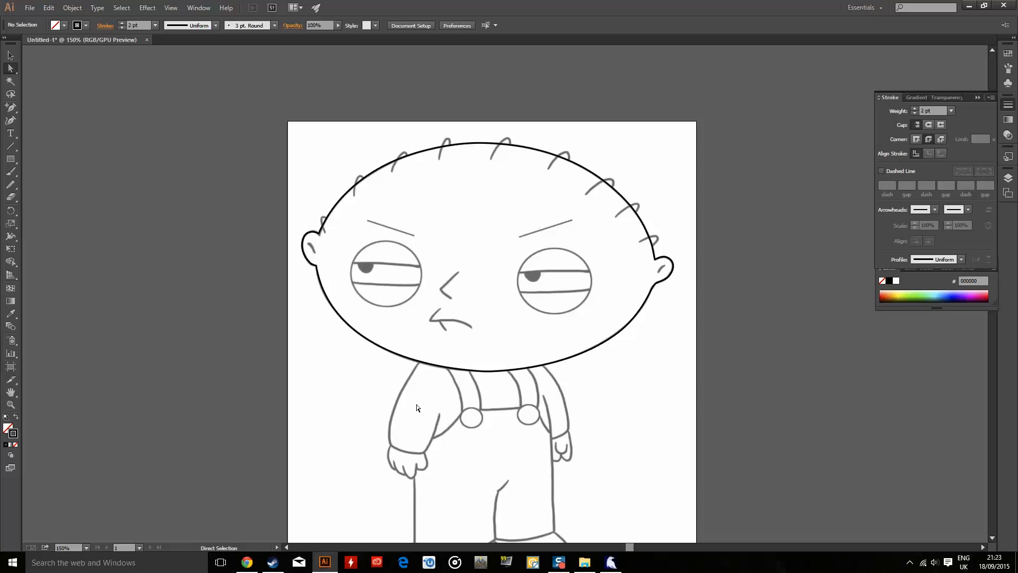
scroll(422, 406, "down", 1)
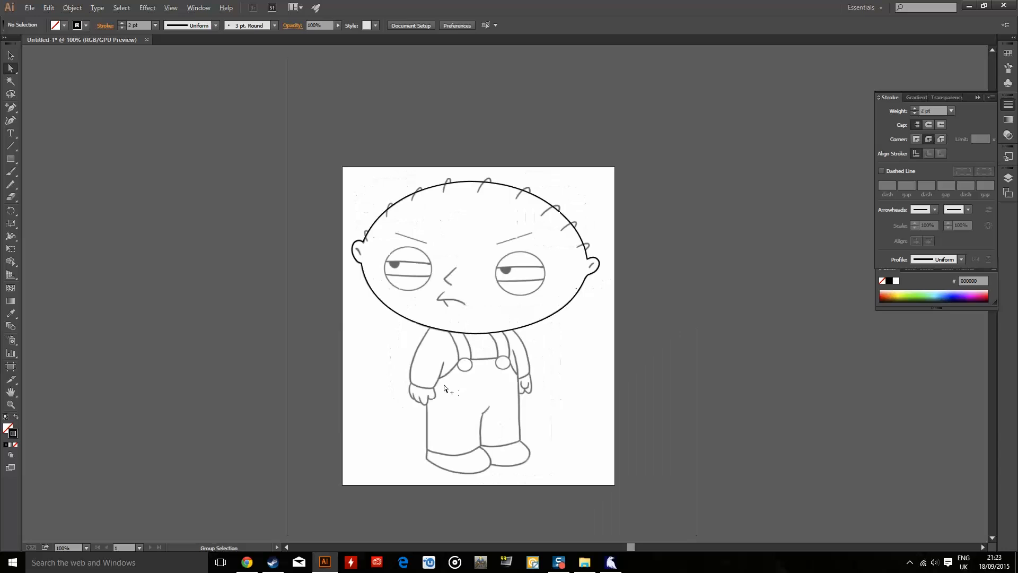
scroll(436, 282, "up", 2)
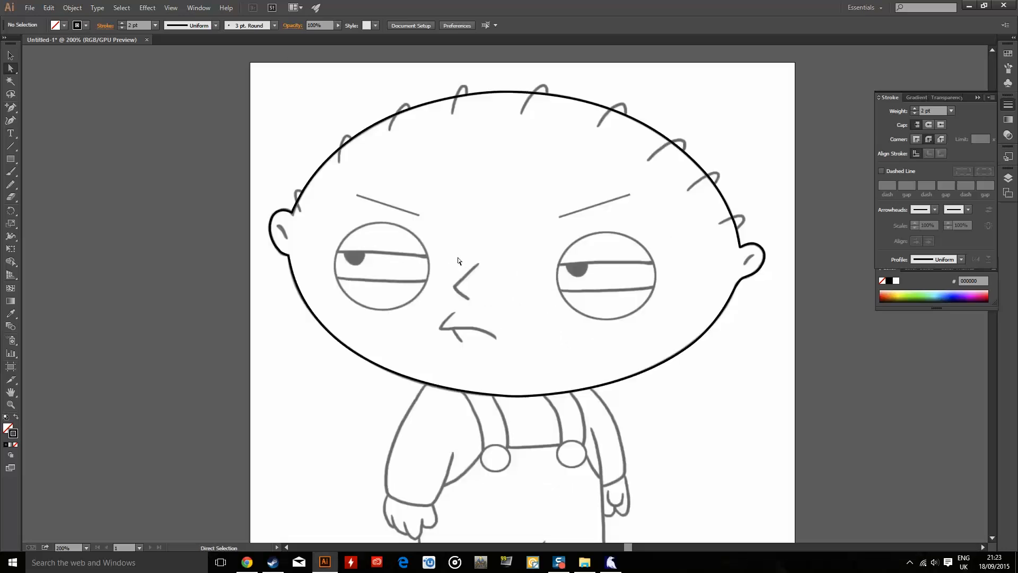
scroll(445, 298, "down", 4)
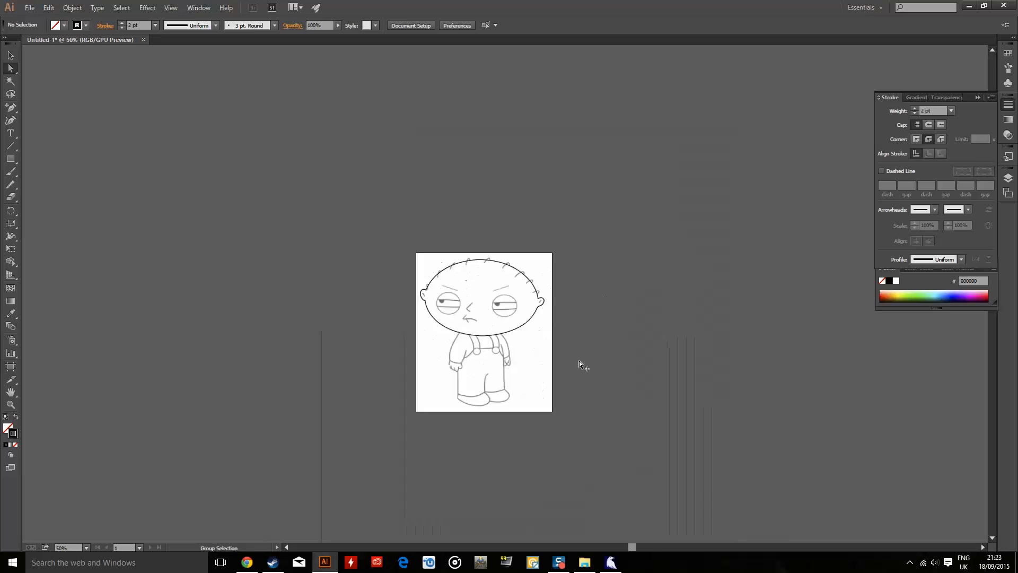
scroll(579, 360, "up", 3)
scroll(517, 403, "down", 2)
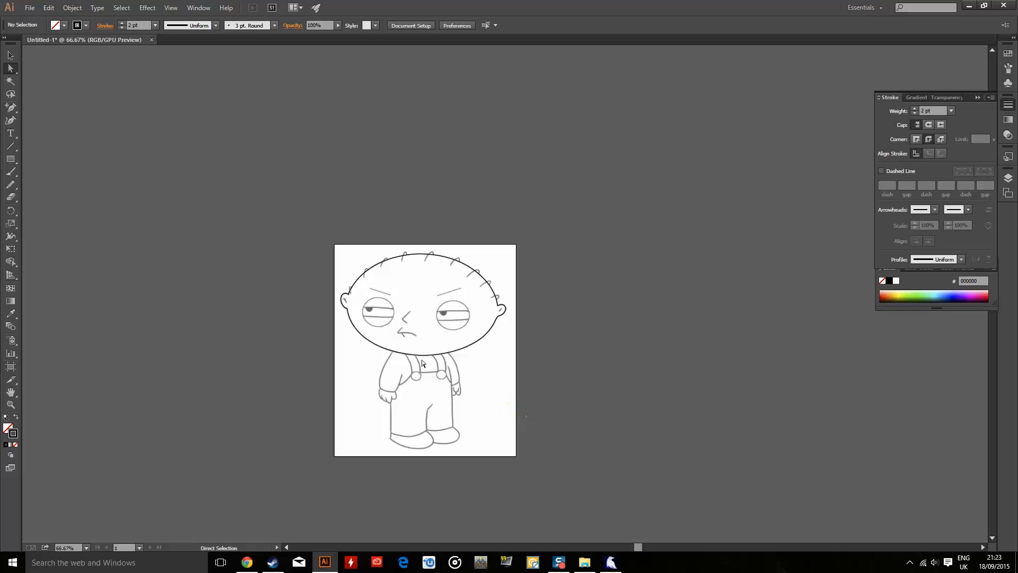
scroll(370, 314, "up", 3)
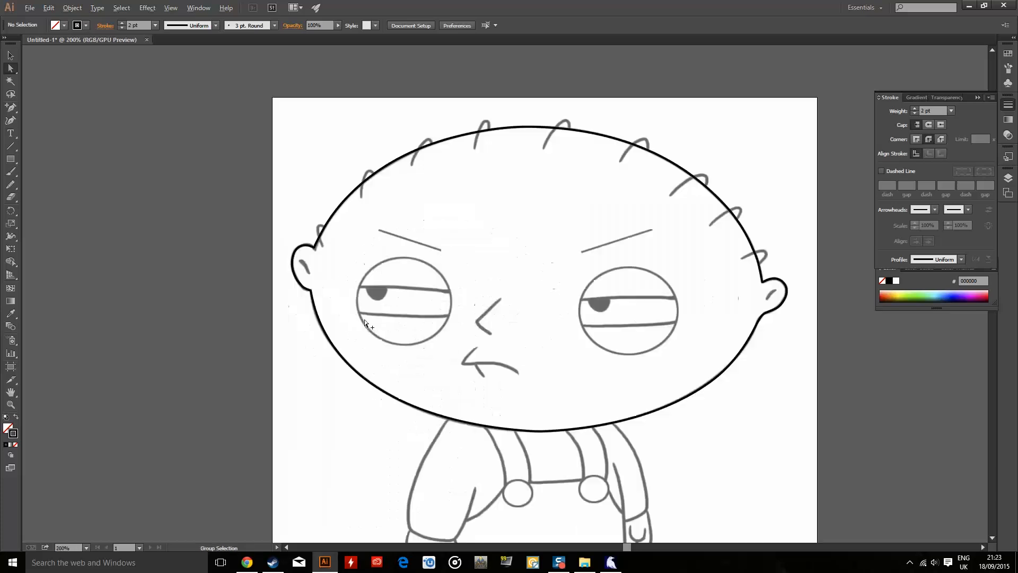
scroll(363, 315, "down", 2)
scroll(361, 297, "up", 1)
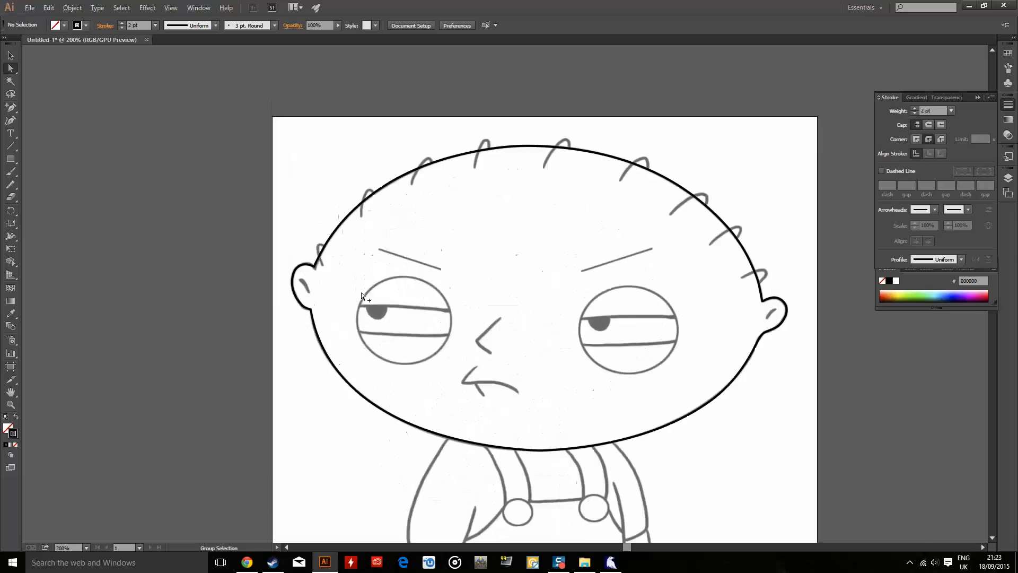
scroll(354, 304, "down", 1)
scroll(354, 304, "up", 1)
scroll(359, 307, "down", 3)
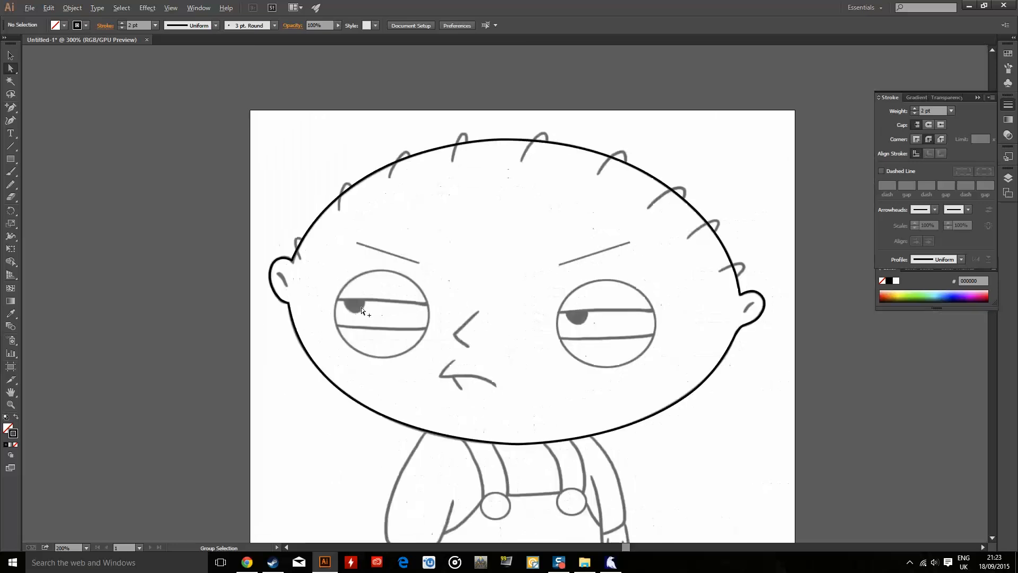
Trace the left eye's round outline with the Pen tool as a closed curved path about 89 px wide and 82 px high.
scroll(368, 313, "up", 2)
scroll(343, 289, "up", 2)
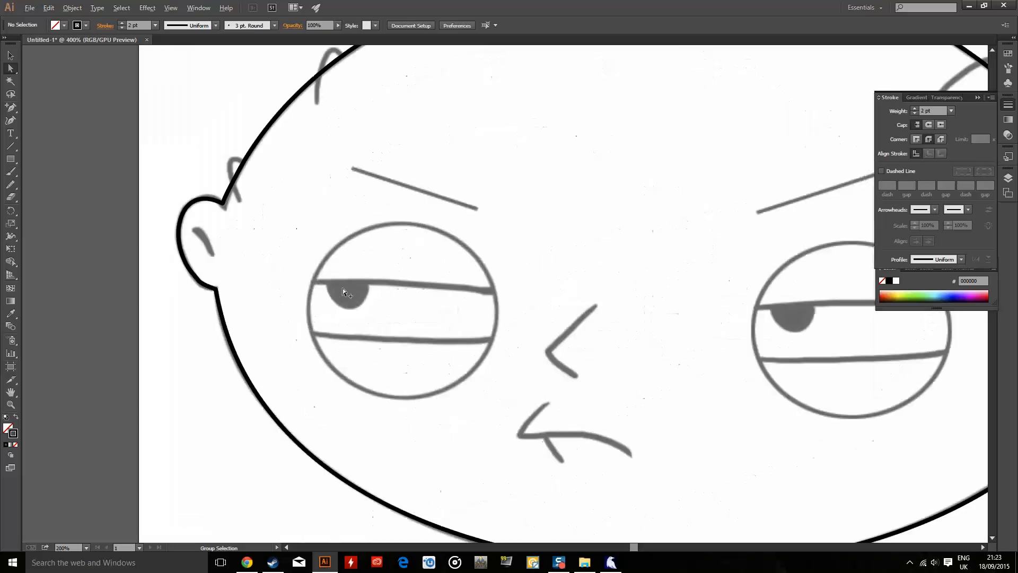
left_click_drag(14, 109, 21, 108)
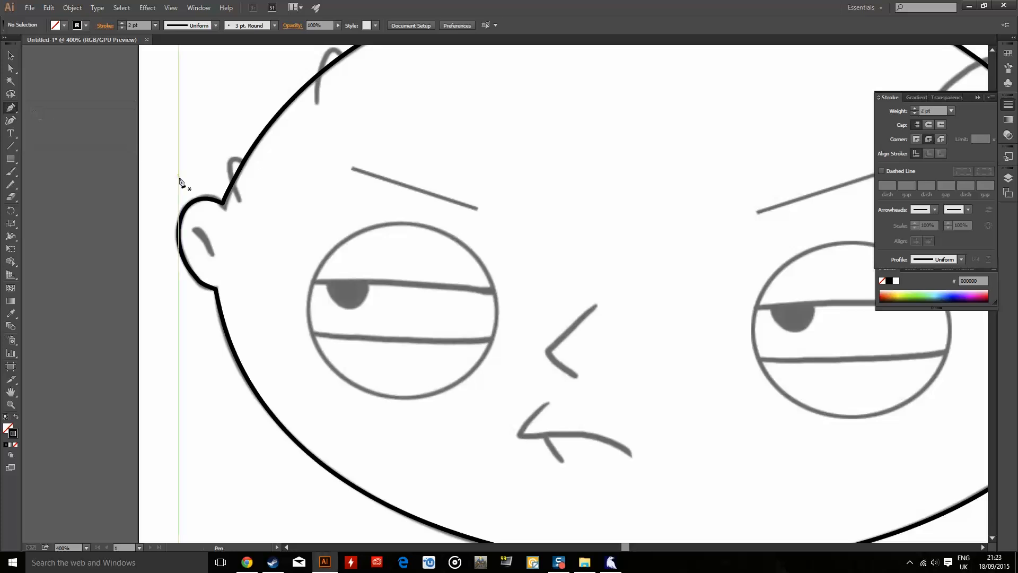
left_click(308, 312)
left_click_drag(403, 224, 494, 229)
left_click(403, 224)
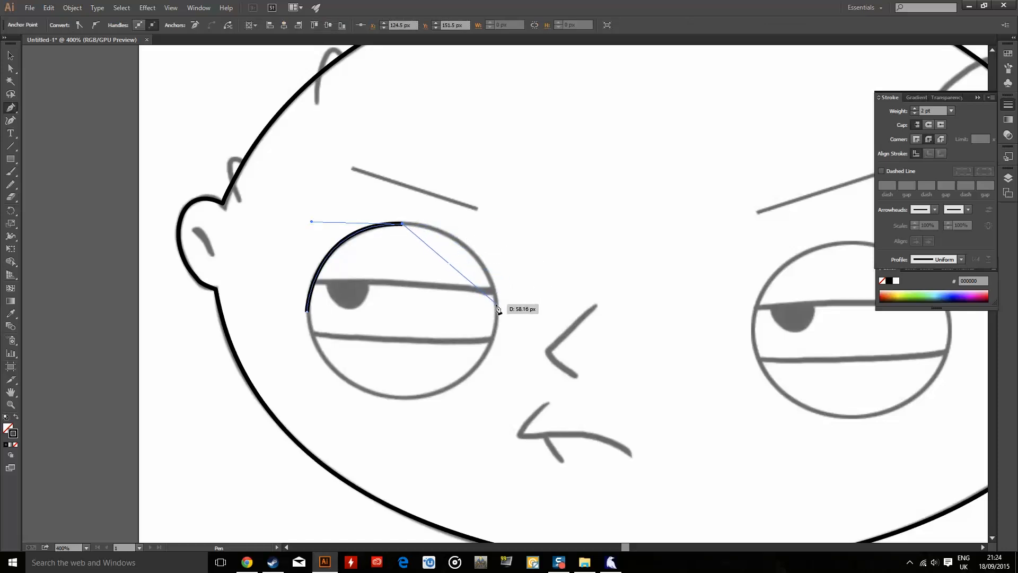
left_click_drag(495, 304, 518, 391)
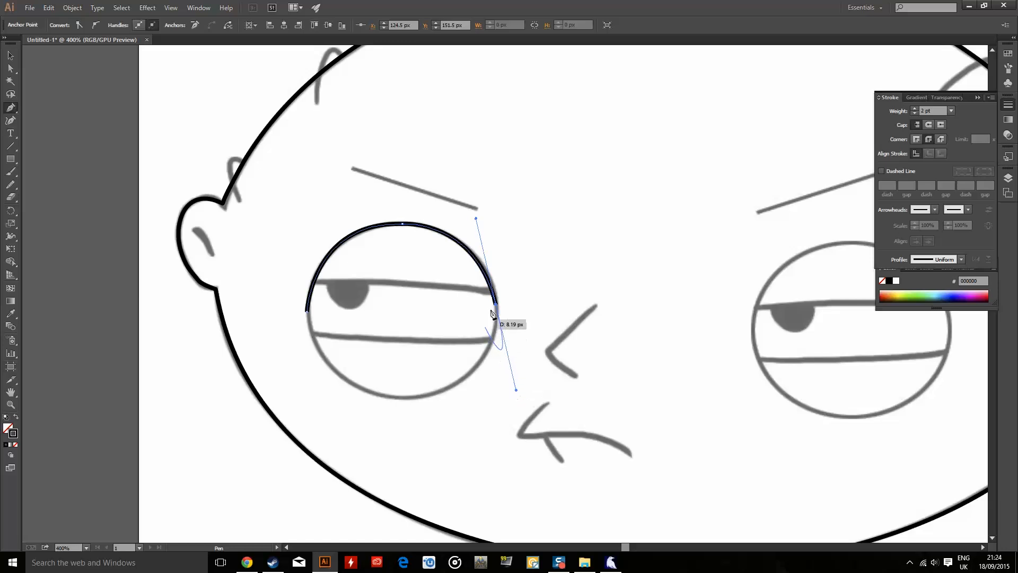
left_click_drag(496, 304, 313, 407)
left_click(409, 398)
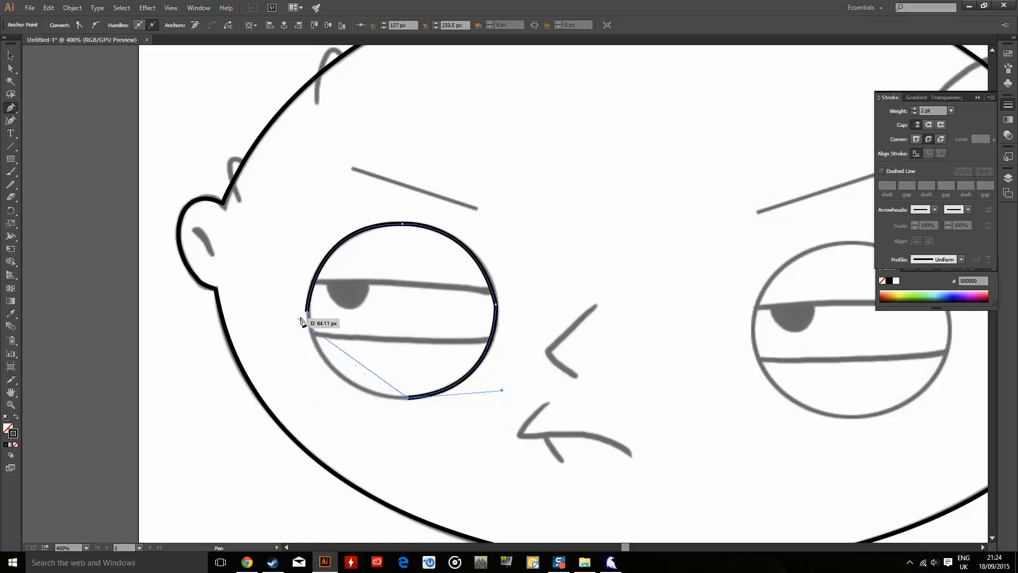
left_click_drag(307, 312, 333, 448)
left_click_drag(281, 178, 291, 221)
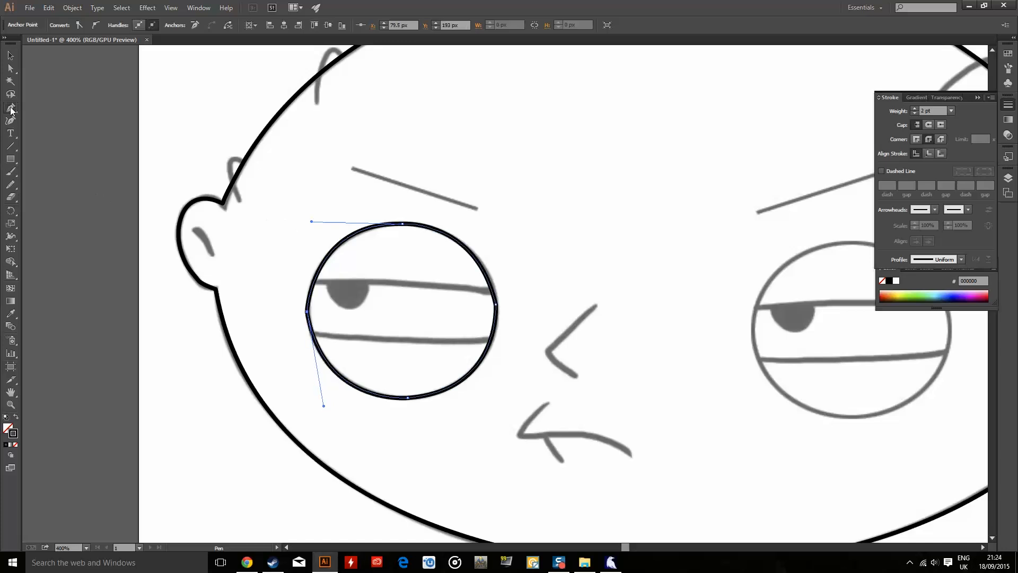
Even out the left eye outline's side, upper and lower right curves with the Smooth tool.
left_click(12, 185)
mouse_move(12, 185)
left_mouse_down()
mouse_move(45, 184)
mouse_move(11, 184)
mouse_move(37, 197)
left_mouse_up()
mouse_move(311, 316)
left_mouse_down()
mouse_move(322, 340)
mouse_move(317, 287)
left_mouse_up()
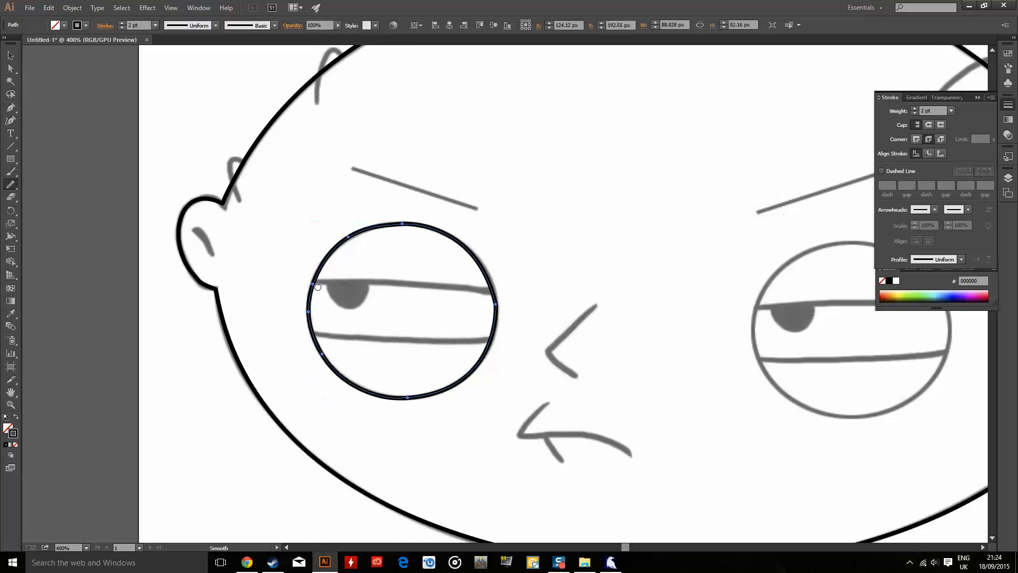
left_click_drag(394, 228, 443, 236)
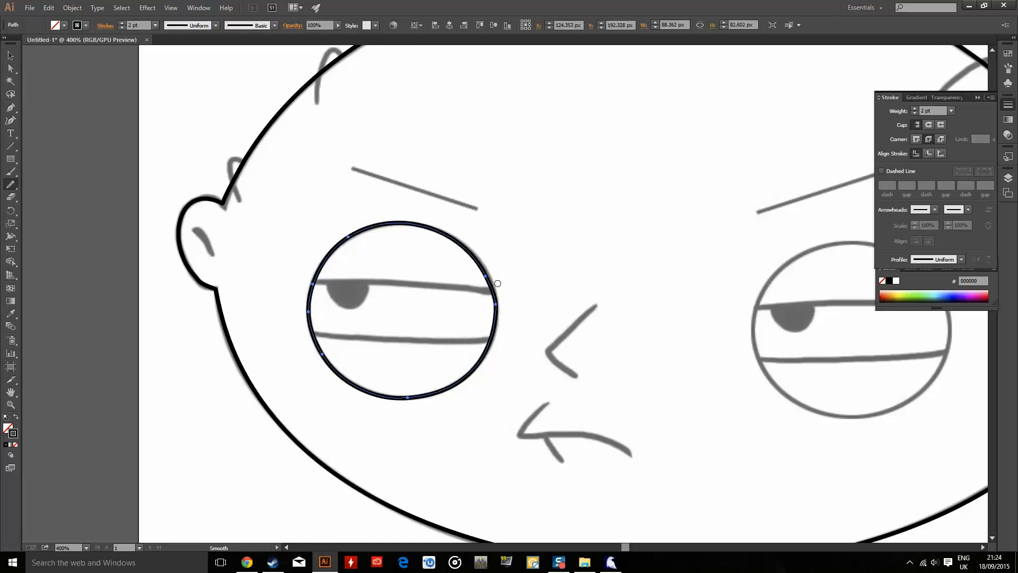
mouse_move(479, 278)
left_mouse_down()
mouse_move(504, 335)
mouse_move(500, 323)
left_mouse_up()
left_click_drag(470, 375, 452, 391)
key("v")
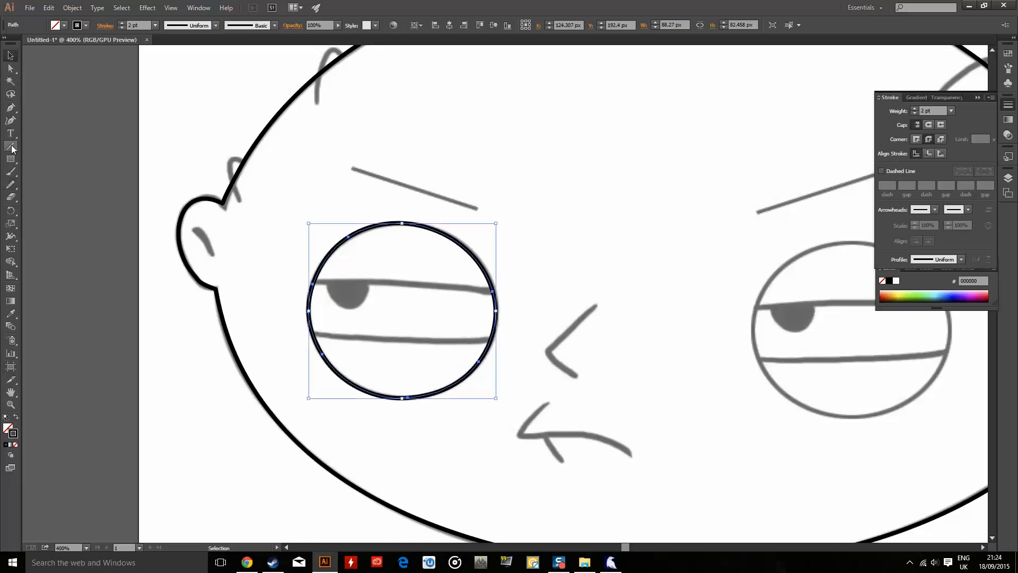
Deselect the eye outline and trace the left eye's upper lid as a gently curved Pen path about 84 px long.
left_click(10, 108)
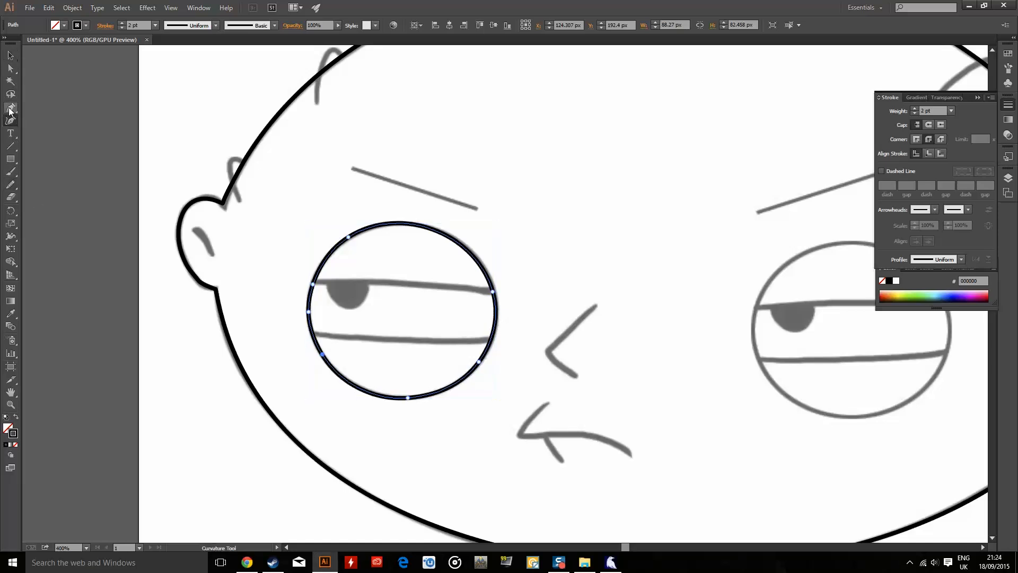
left_click(315, 283)
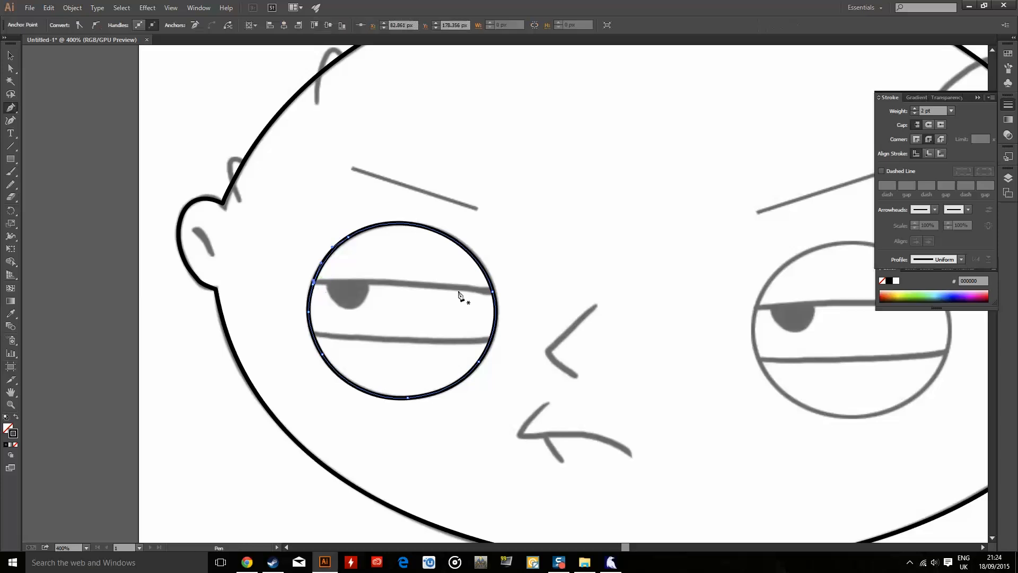
left_click(121, 7)
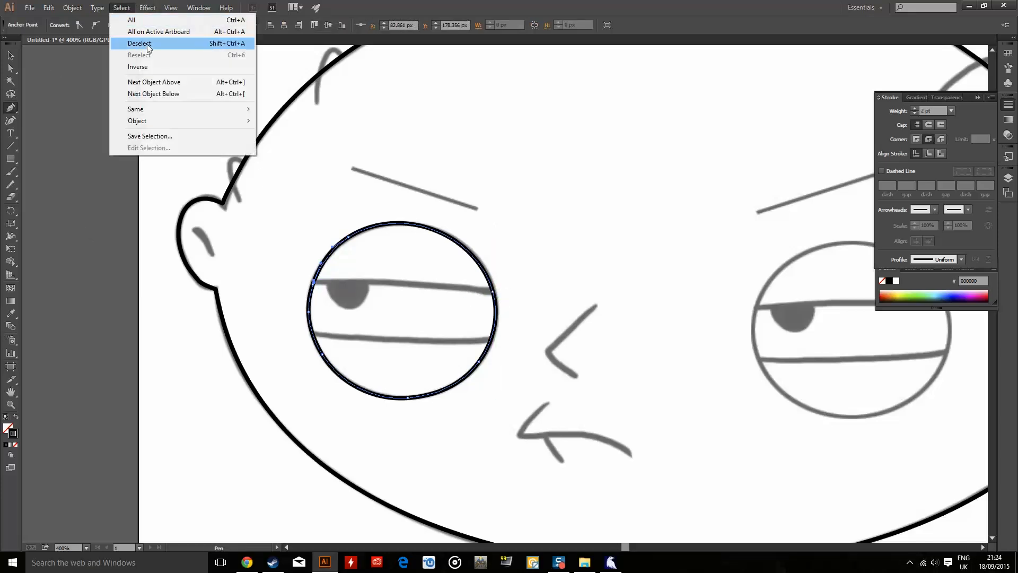
left_click(135, 43)
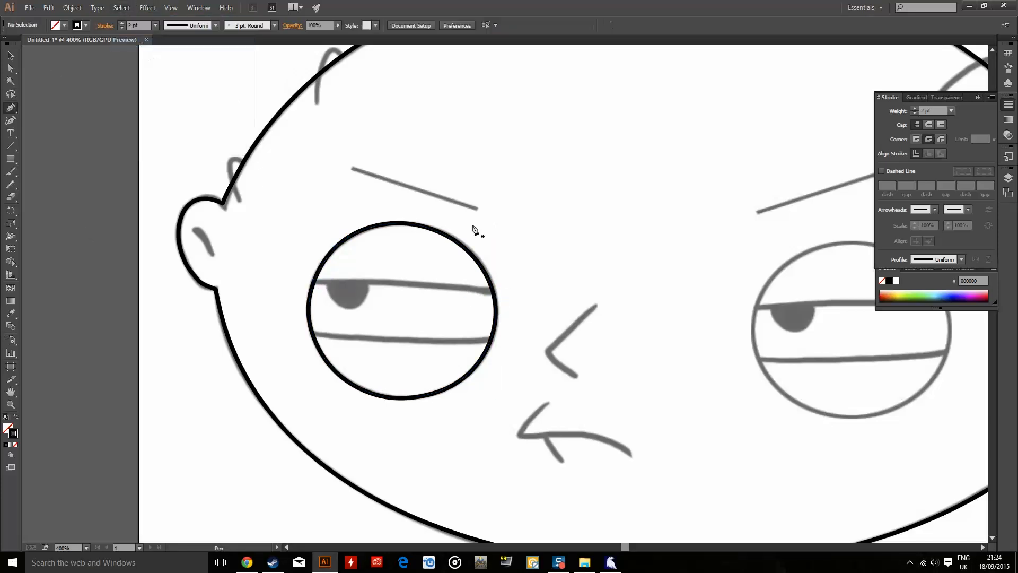
left_click(493, 291)
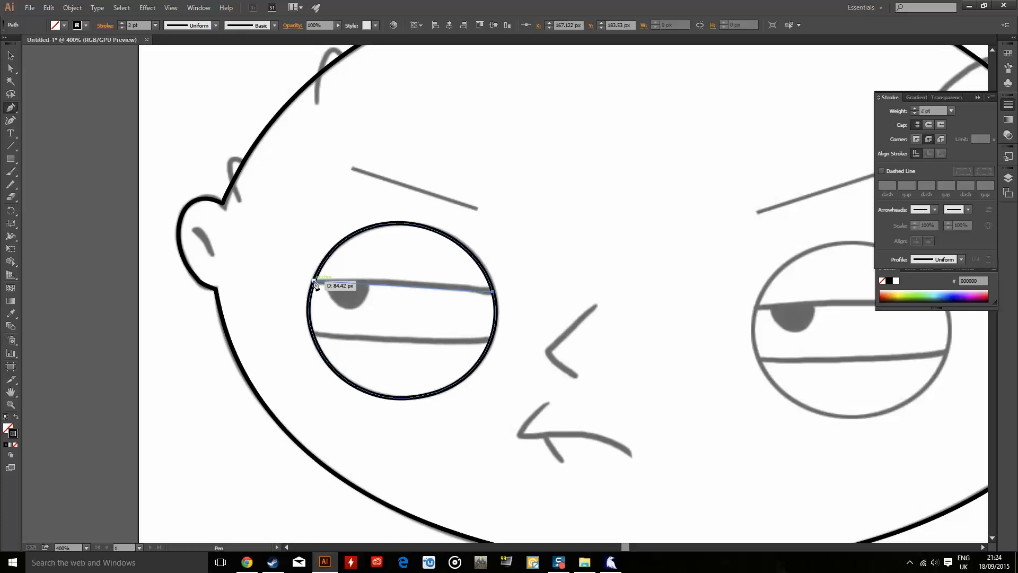
left_click_drag(314, 281, 225, 283)
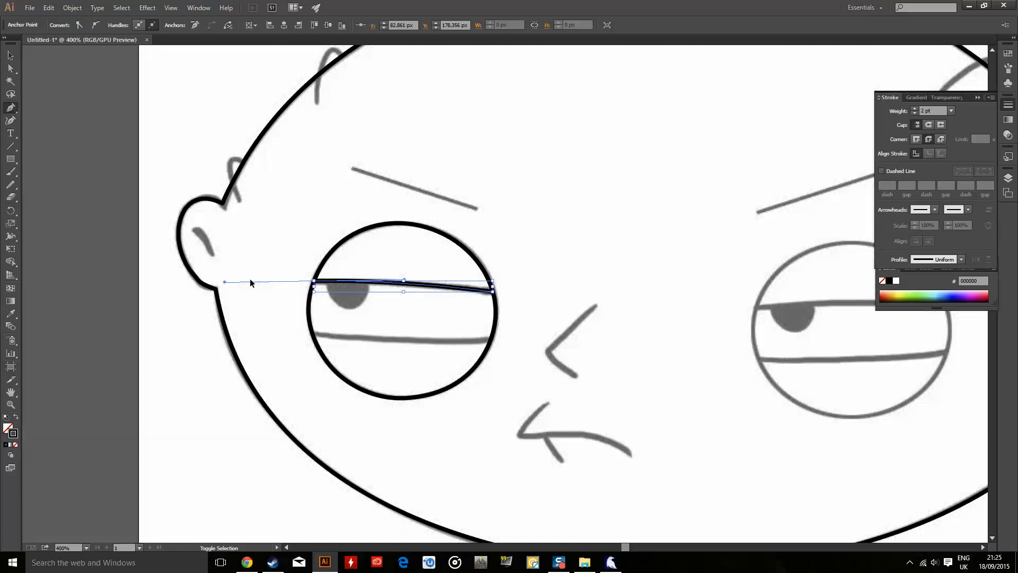
left_click(311, 301, "ctrl")
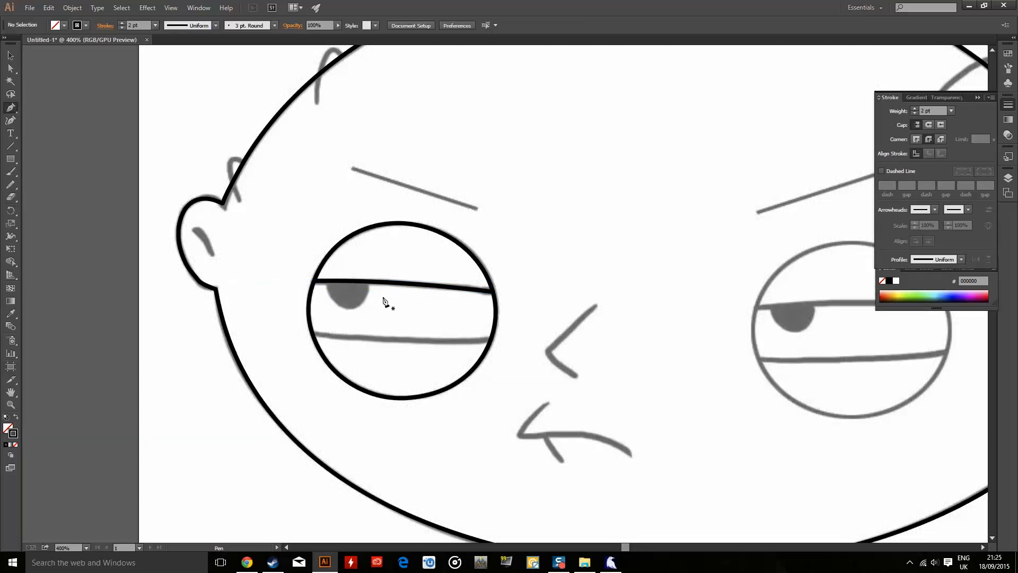
Trace the left eye's lower lid as a gently curved Pen path across the eye outline, and deselect it.
left_click(314, 335)
left_click(491, 338)
left_click_drag(620, 337, 623, 337)
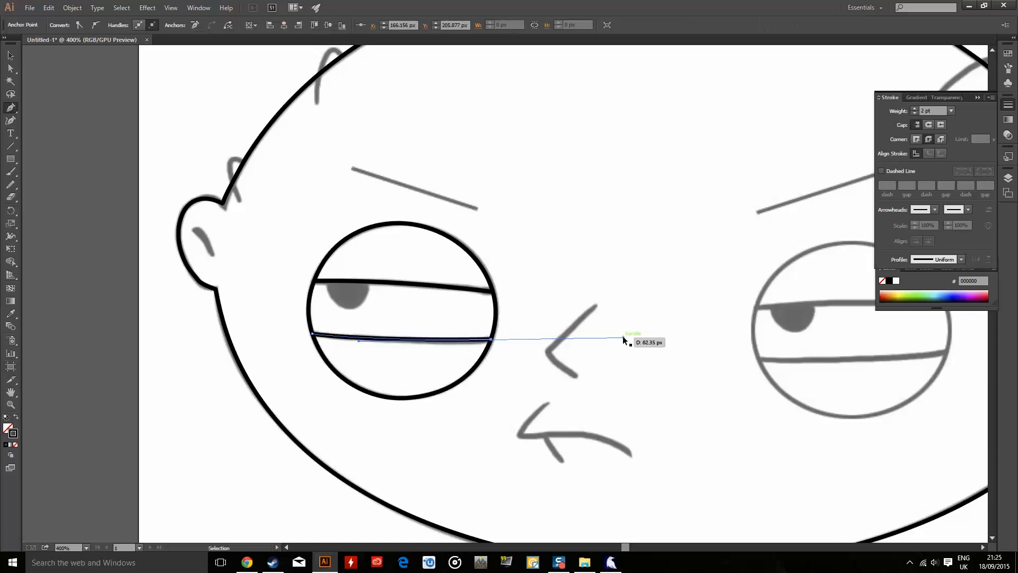
left_click(623, 338, "ctrl")
Select the traced left eye with both lid lines and place a duplicate over the right eye's sketch, keeping the original in place.
scroll(418, 302, "down", 1)
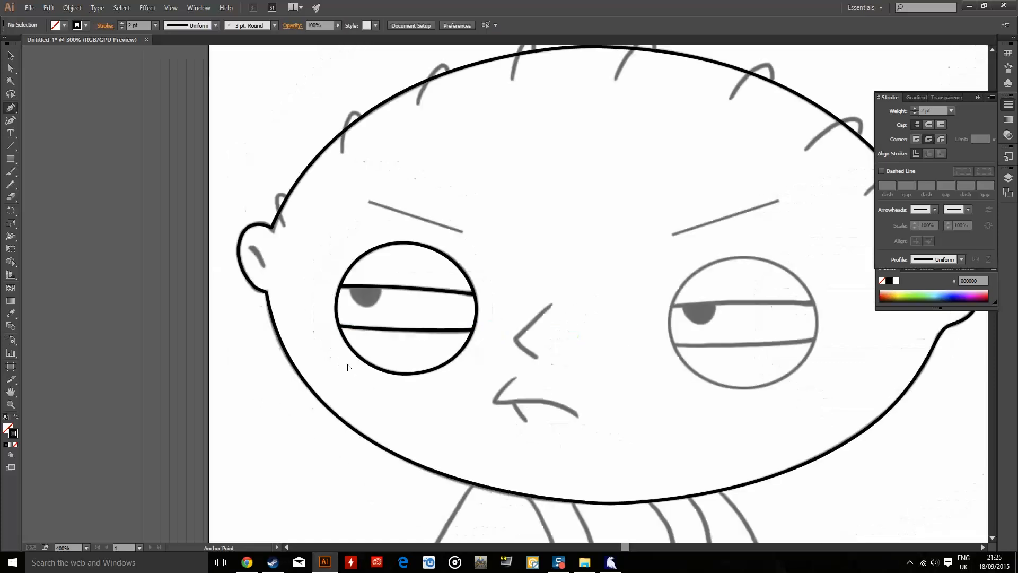
scroll(344, 340, "down", 3)
key("a")
scroll(440, 323, "up", 3)
scroll(393, 340, "down", 1)
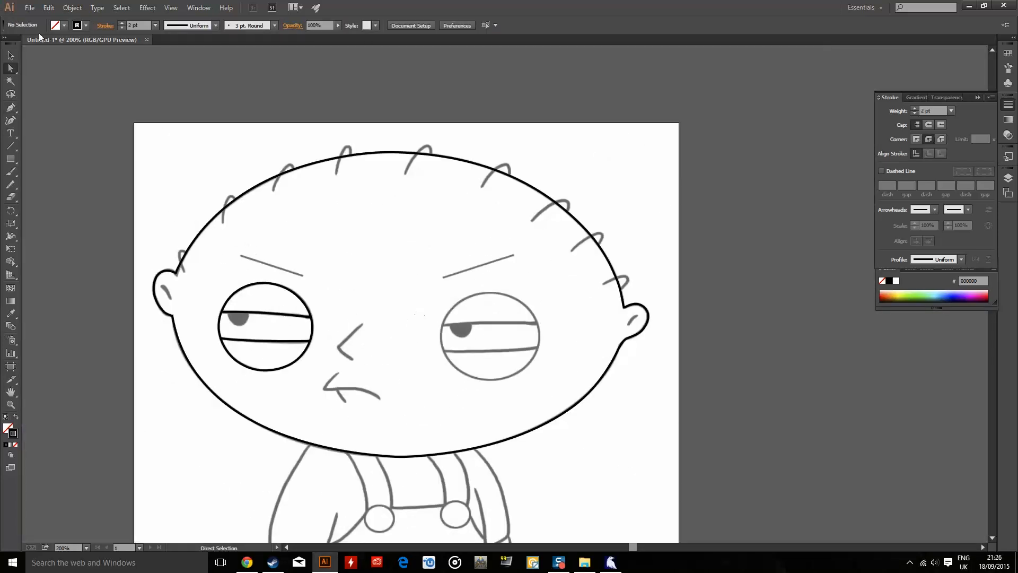
left_click_drag(16, 46, 15, 47)
left_click(14, 56)
left_click_drag(313, 275, 206, 360)
left_click_drag(290, 342, 515, 347)
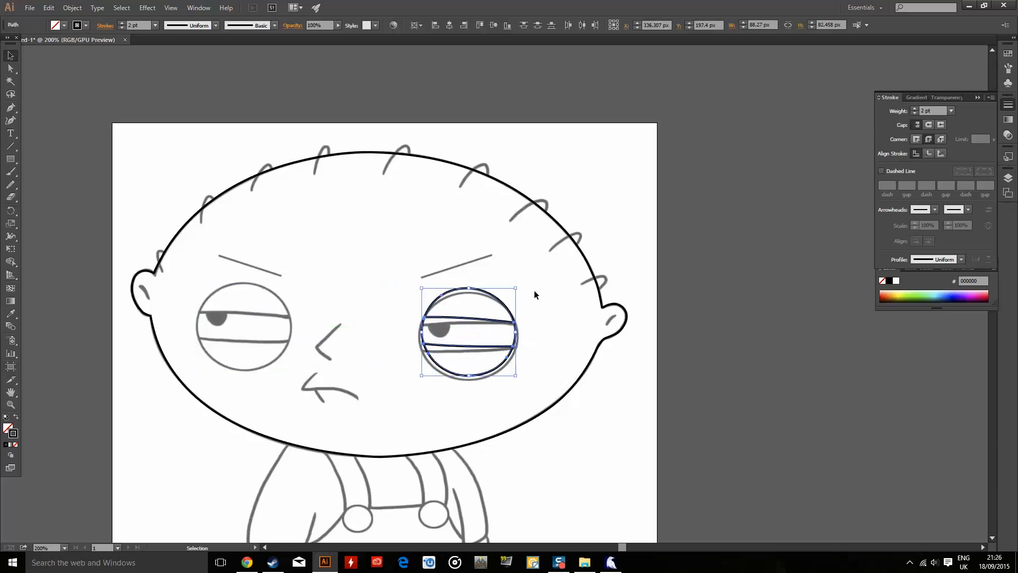
key("ctrl+z")
left_click_drag(277, 319, 509, 323)
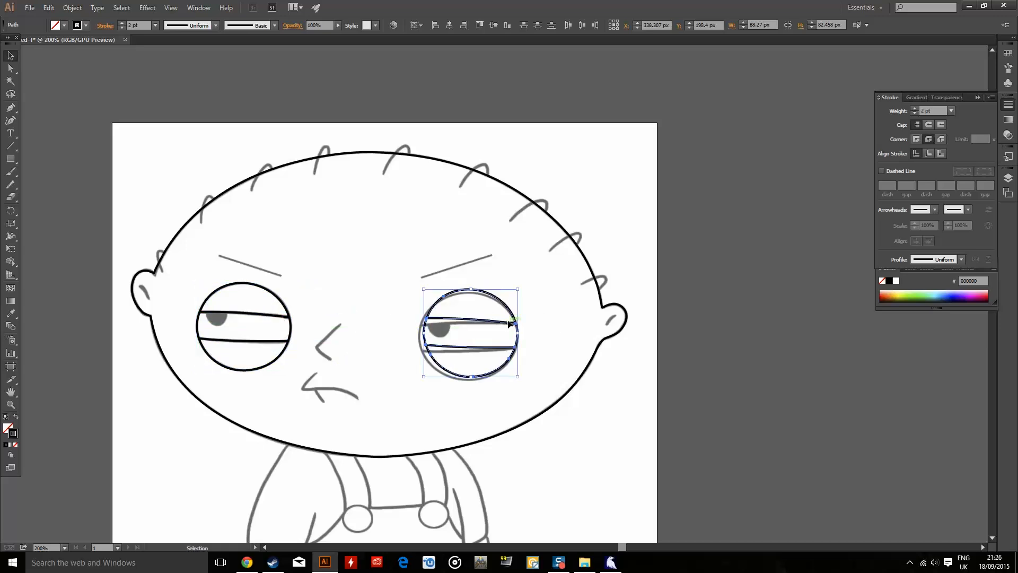
Rotate, resize and position the duplicated eye to fit the right eye's sketch, about 91.5 px wide and 82.4 px high, and deselect it.
left_click_drag(522, 287, 520, 280)
left_click_drag(485, 319, 514, 330)
left_click(537, 331)
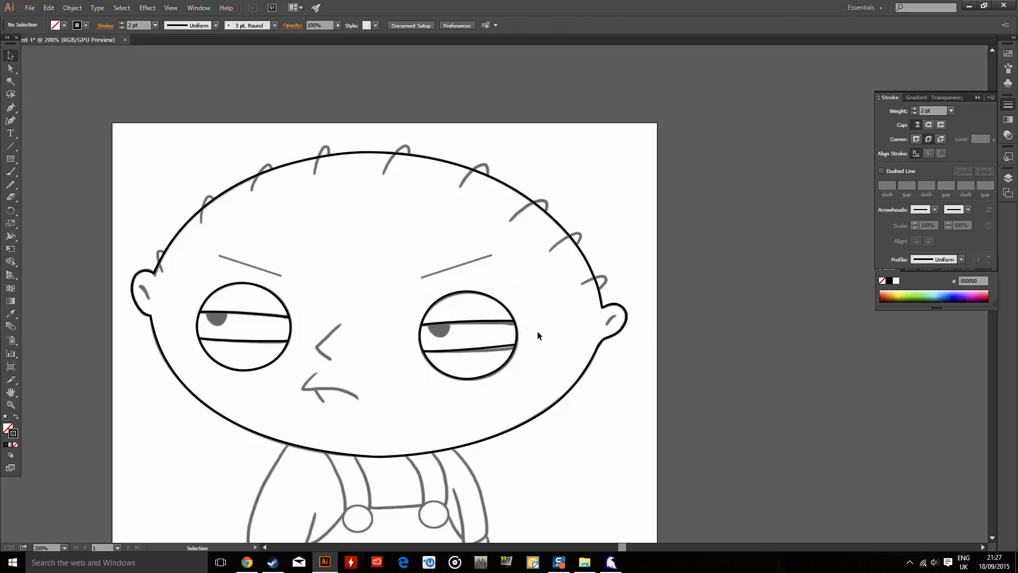
Lower the right-hand end anchors of the right eye's two lid lines so they meet the sketched lids at the eye outline.
key("ctrl+1")
scroll(537, 330, "up", 5)
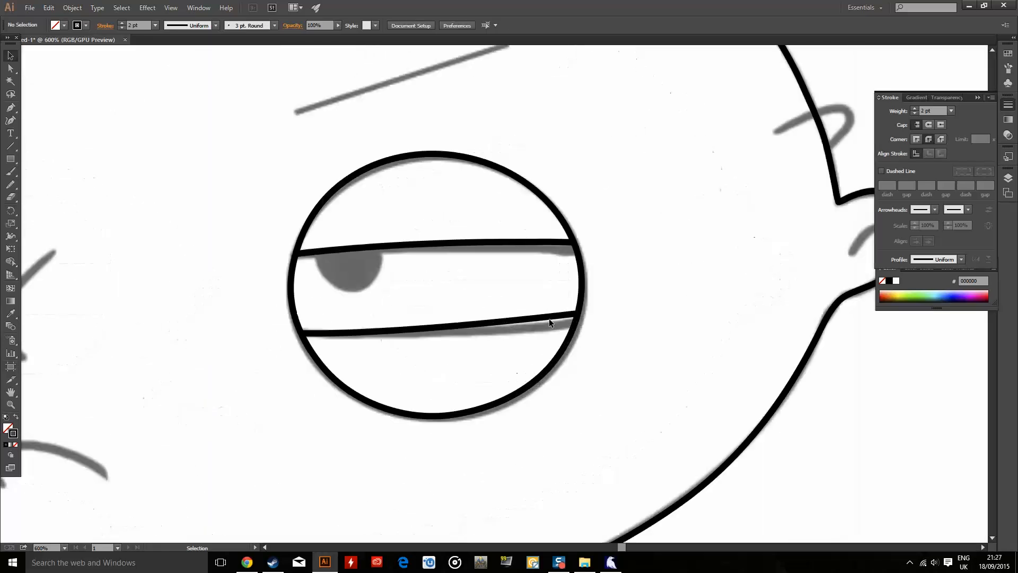
key("a")
left_click(561, 317)
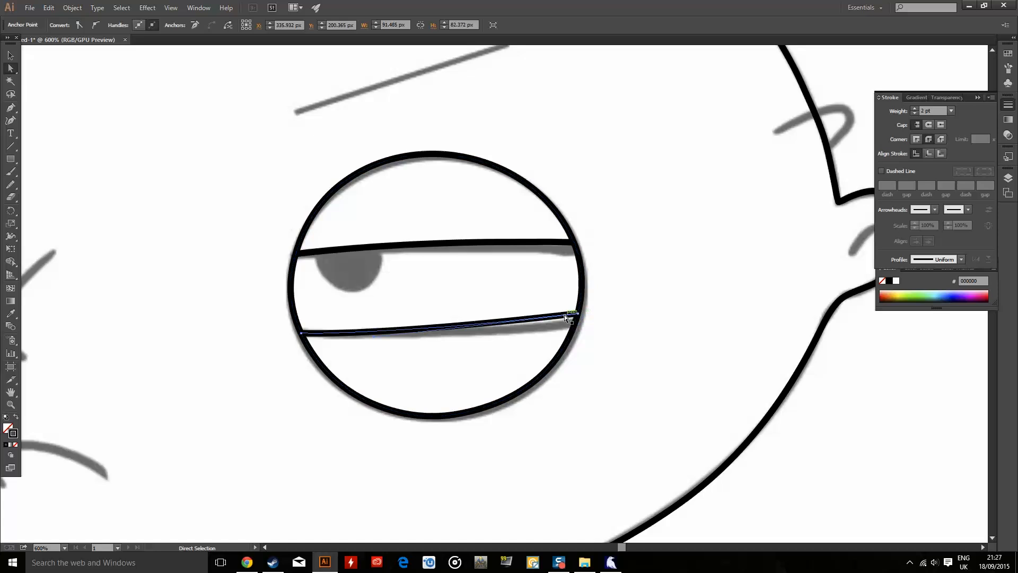
left_click_drag(577, 315, 574, 324)
left_click(565, 242)
left_click_drag(571, 242, 580, 253)
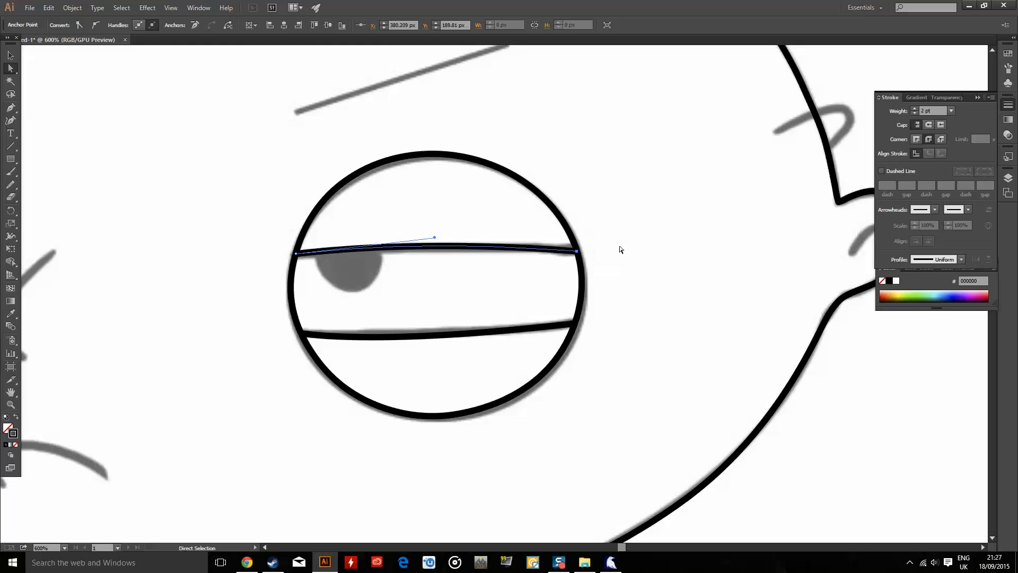
left_click(609, 249)
Trace the right eye's half-round pupil below the upper lid with a curved Pen path.
scroll(266, 280, "up", 3)
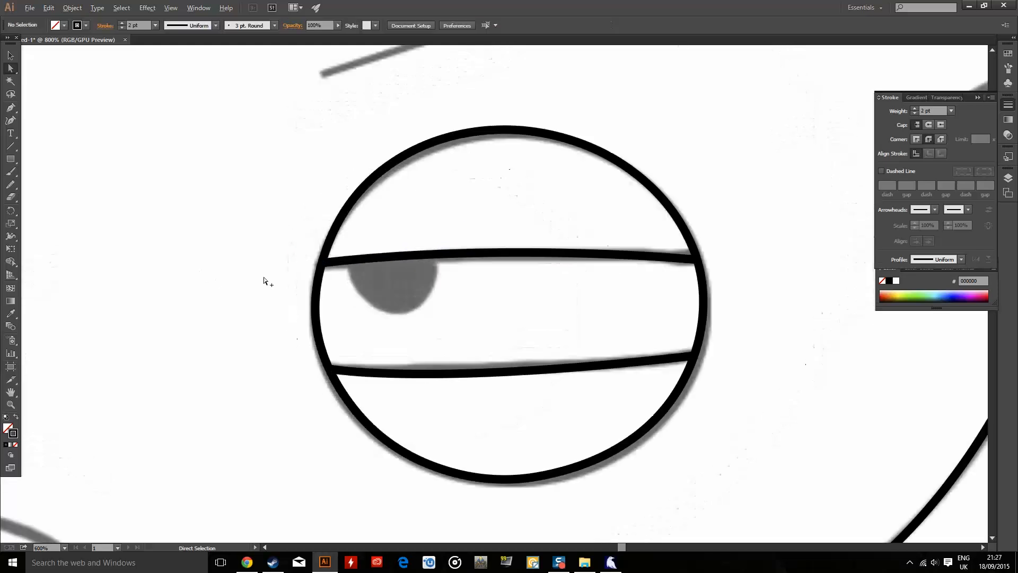
left_click(11, 107)
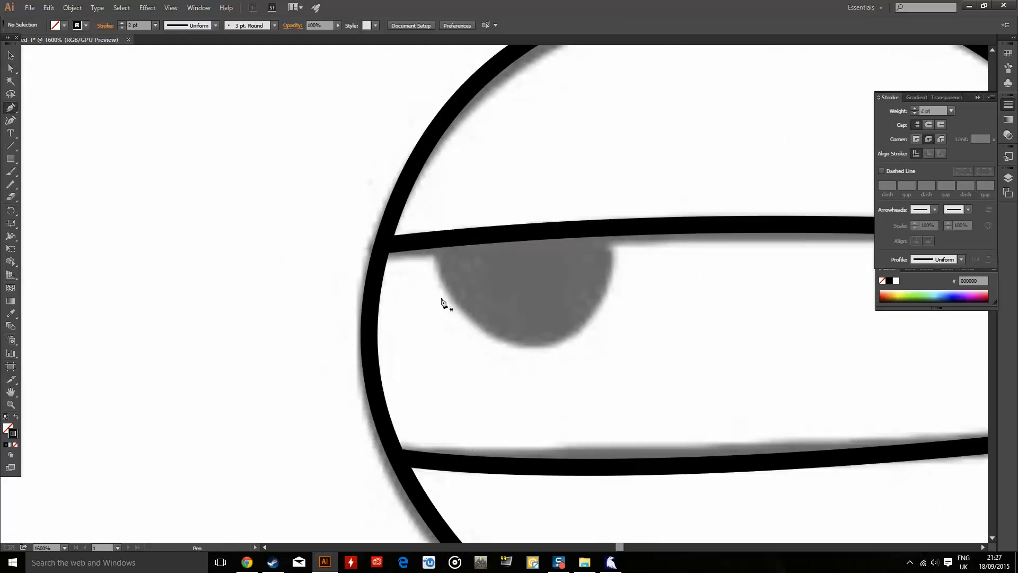
left_click(433, 247)
mouse_move(532, 345)
left_mouse_down()
mouse_move(608, 402)
mouse_move(653, 390)
mouse_move(611, 364)
mouse_move(635, 364)
mouse_move(620, 367)
mouse_move(618, 357)
left_mouse_up()
left_click_drag(532, 346, 613, 245)
left_click_drag(620, 233, 645, 105)
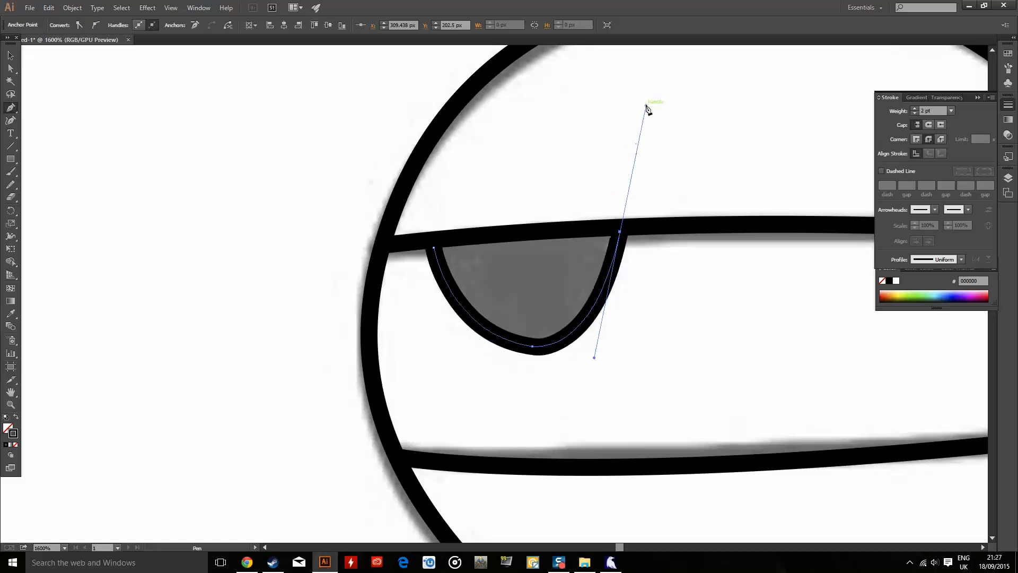
Give the pupil a black fill without a stroke, even out its curve with the Smooth tool, and deselect it.
left_click(11, 56)
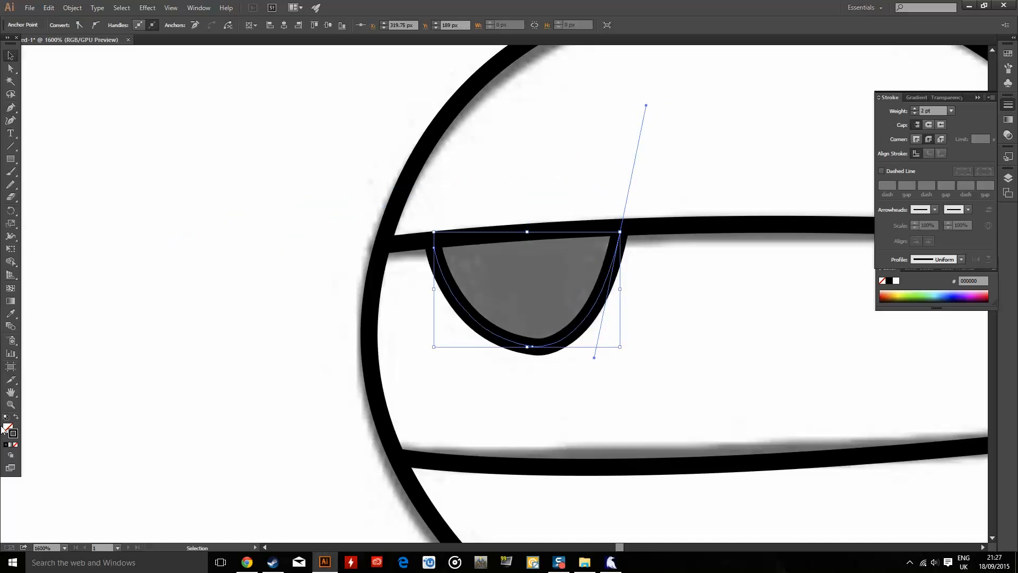
left_click(15, 418)
left_click(10, 184)
left_click_drag(517, 343, 461, 286)
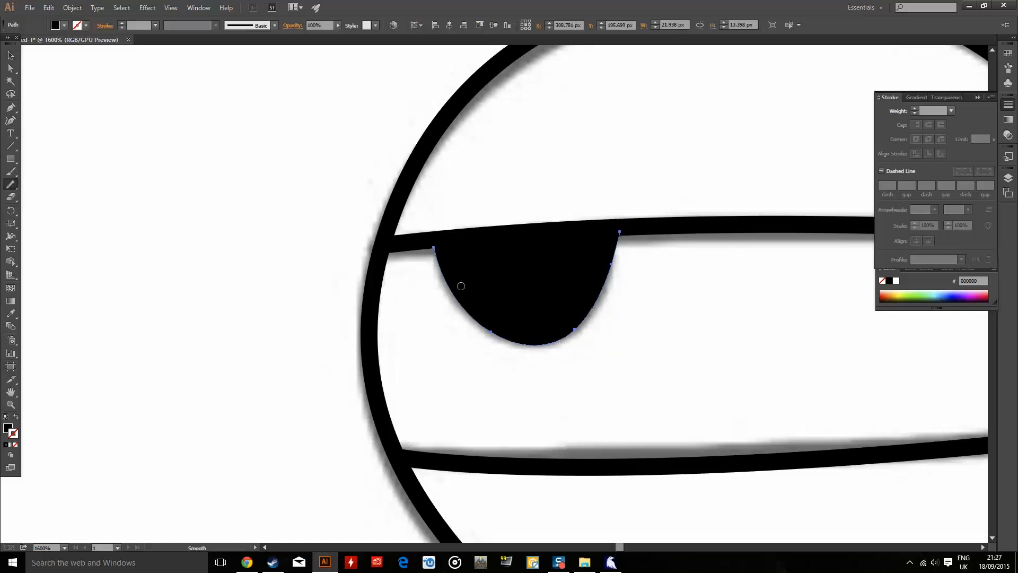
left_click(10, 56)
left_click(174, 171)
Place the black pupil shape over the left eye's sketched pupil.
scroll(180, 180, "down", 3)
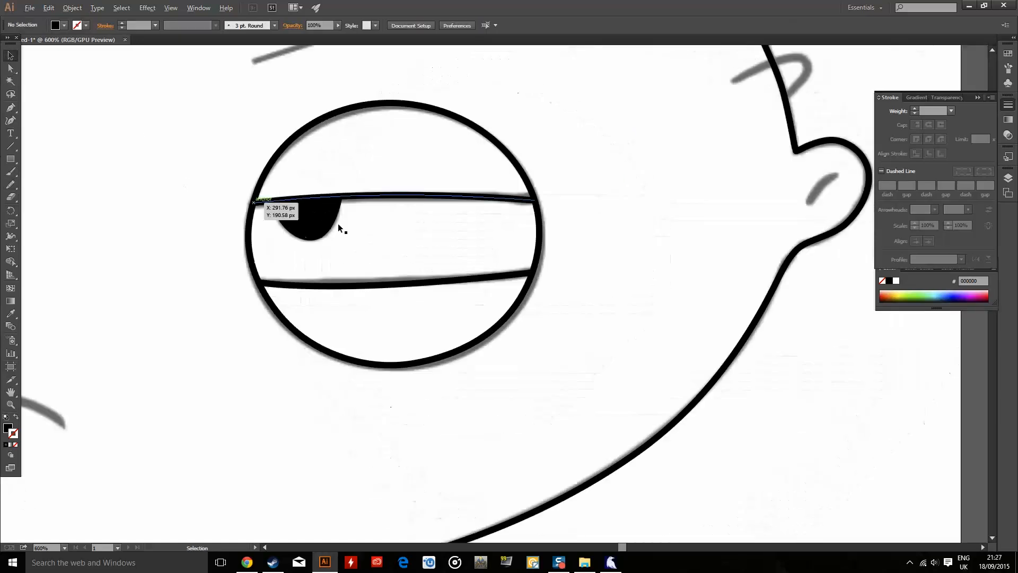
scroll(362, 230, "down", 4)
scroll(457, 265, "down", 2)
scroll(276, 237, "up", 3)
left_click_drag(715, 275, 465, 254)
scroll(465, 254, "up", 6)
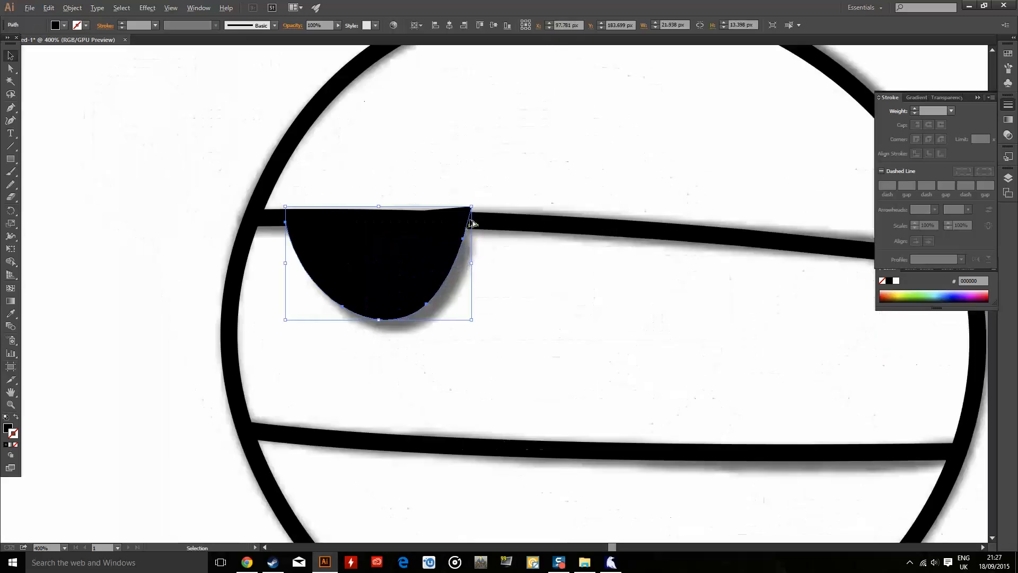
Rotate the left eye's pupil slightly to follow the upper lid, nudge it into line with the sketch, and deselect it.
left_click_drag(476, 202, 484, 203)
left_click_drag(409, 245, 419, 269)
left_click_drag(418, 269, 418, 252)
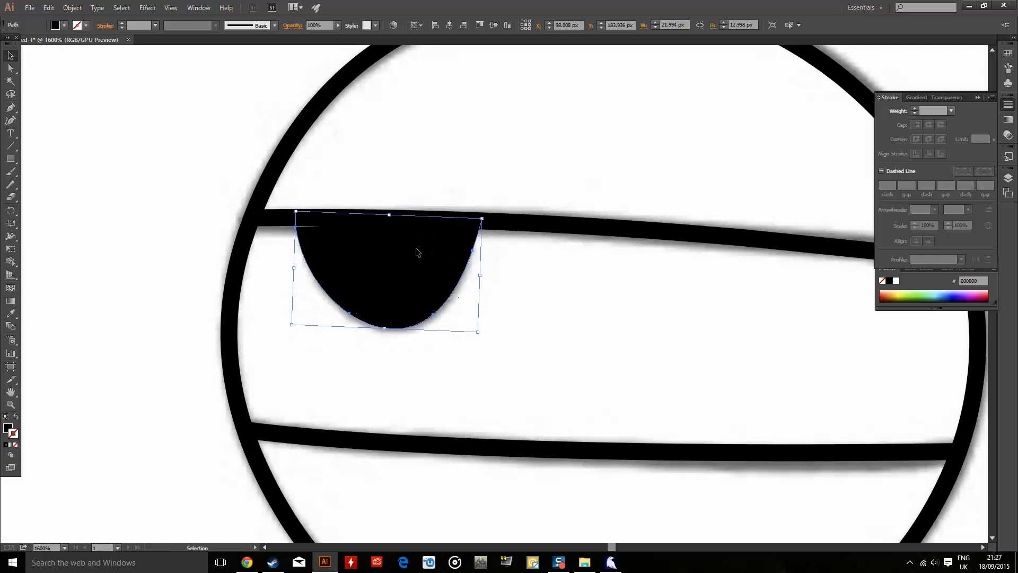
left_click_drag(485, 216, 488, 226)
mouse_move(427, 263)
left_mouse_down()
mouse_move(413, 263)
mouse_move(442, 263)
left_mouse_up()
left_click(473, 290)
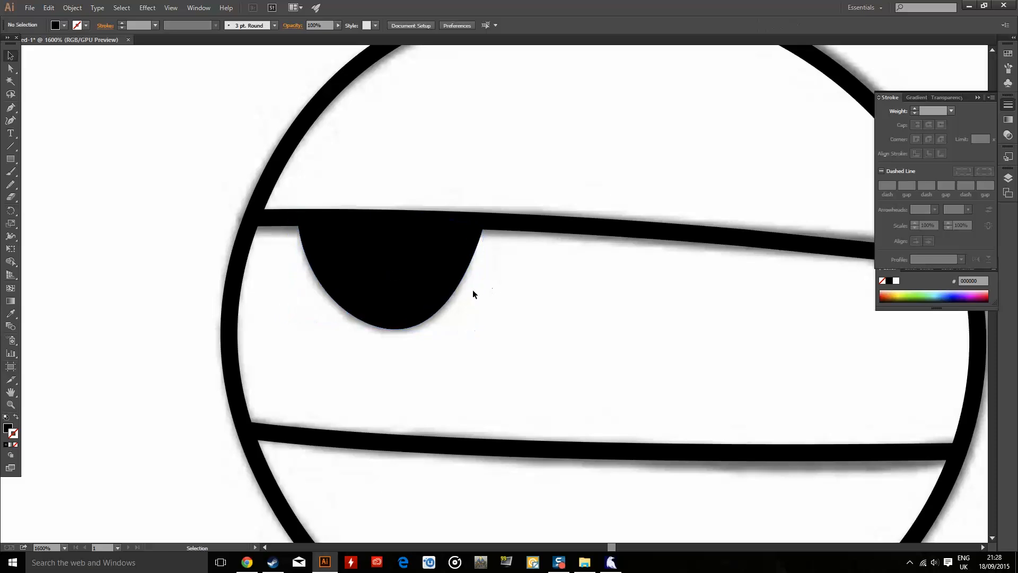
scroll(187, 310, "down", 6)
scroll(295, 266, "down", 2)
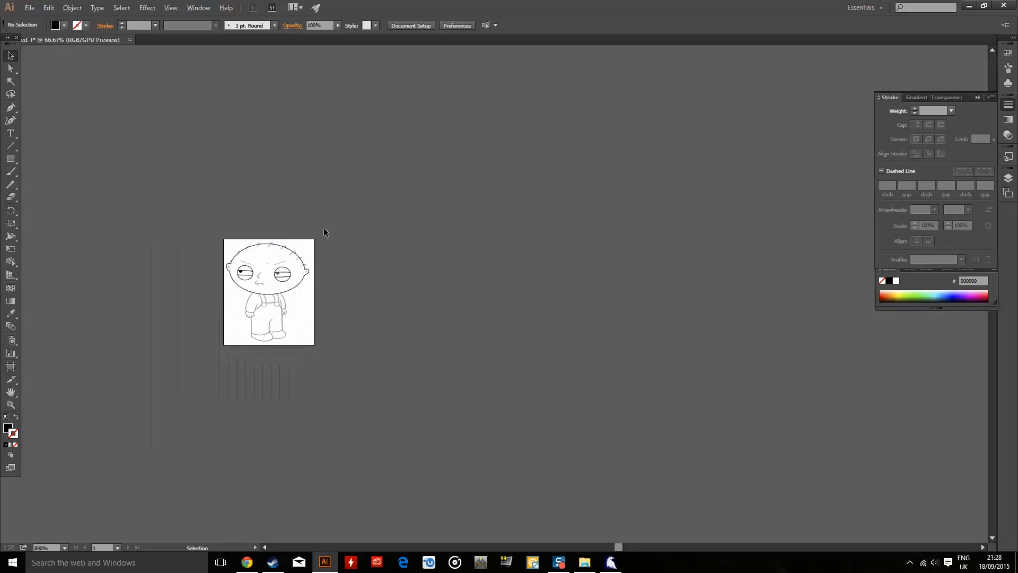
Trace the mouth's main line from its drooping outer end to the lower crease with a curved Pen path.
scroll(228, 272, "up", 6)
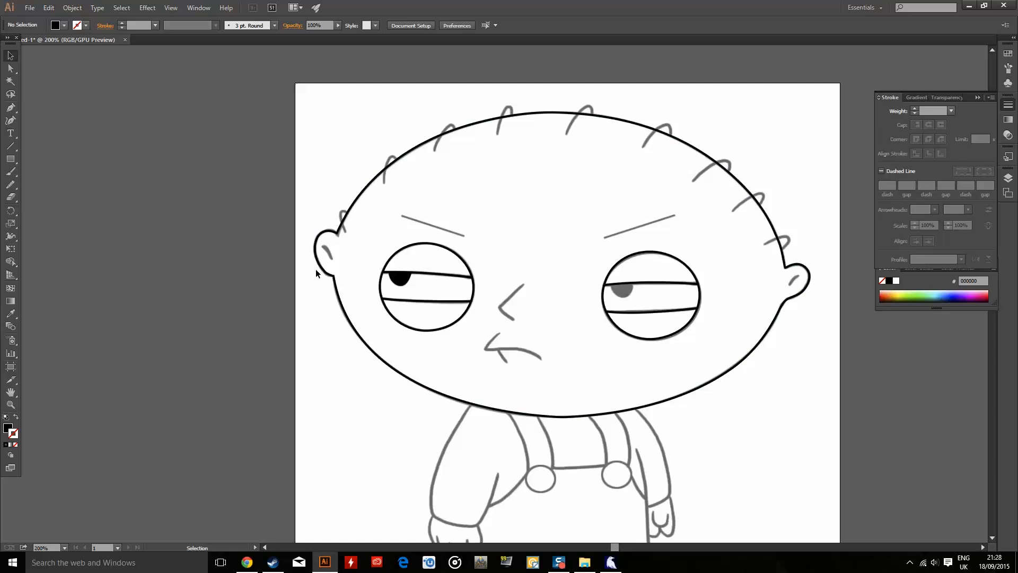
scroll(316, 269, "up", 2)
scroll(272, 288, "down", 3)
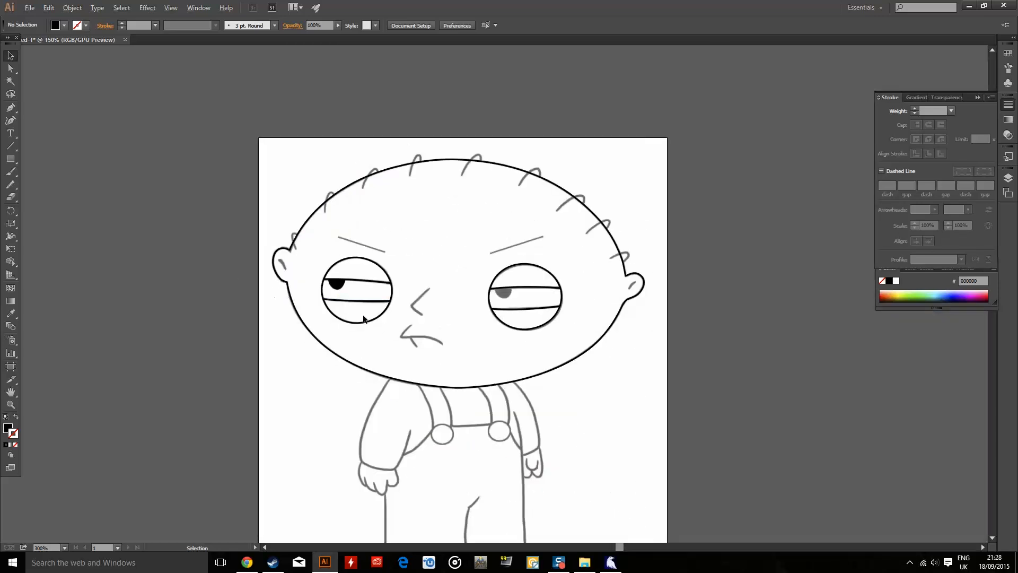
scroll(399, 342, "up", 3)
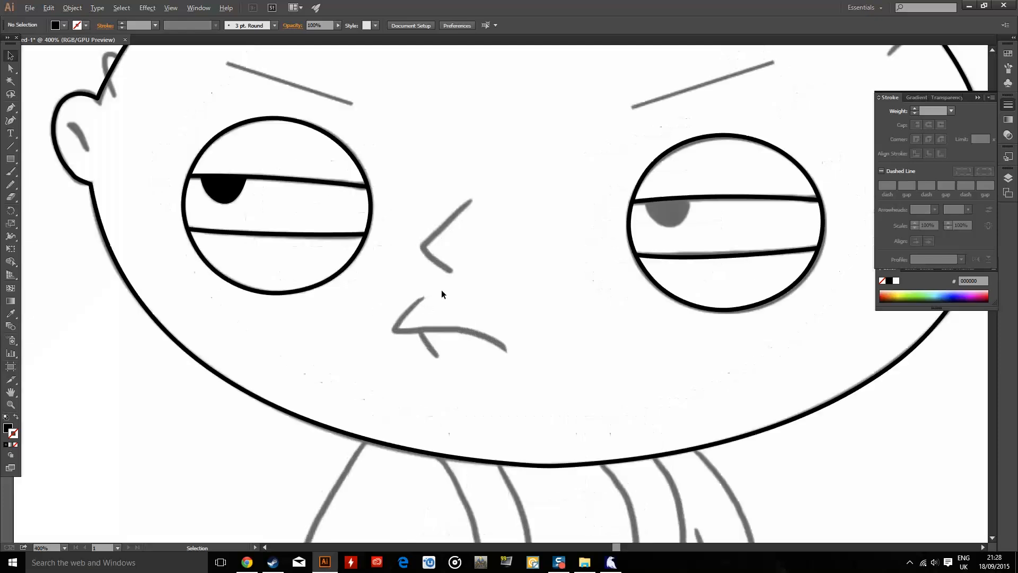
left_click(10, 107)
scroll(493, 339, "up", 2)
left_click(526, 355)
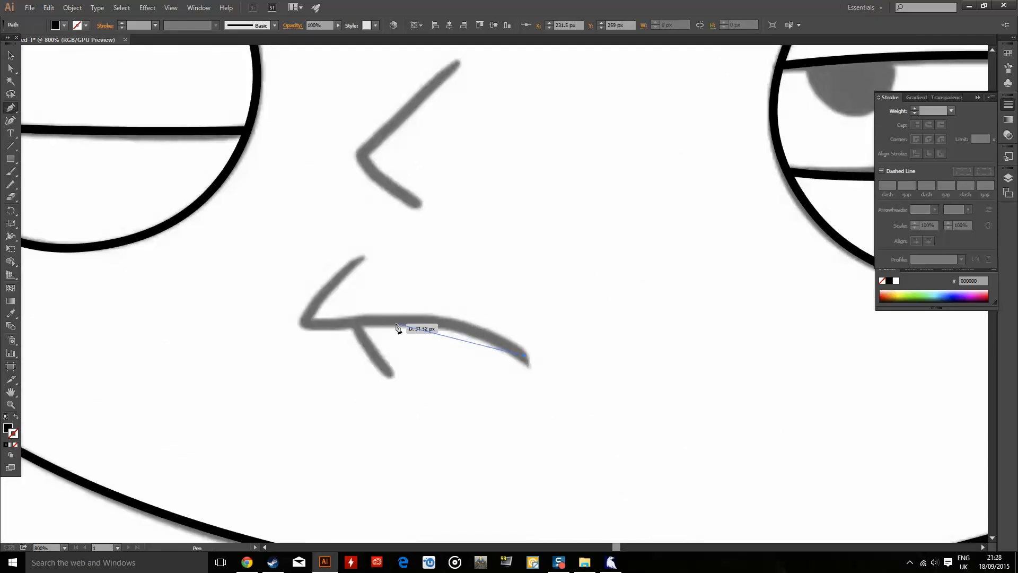
mouse_move(356, 322)
left_mouse_down()
mouse_move(254, 356)
mouse_move(249, 341)
left_mouse_up()
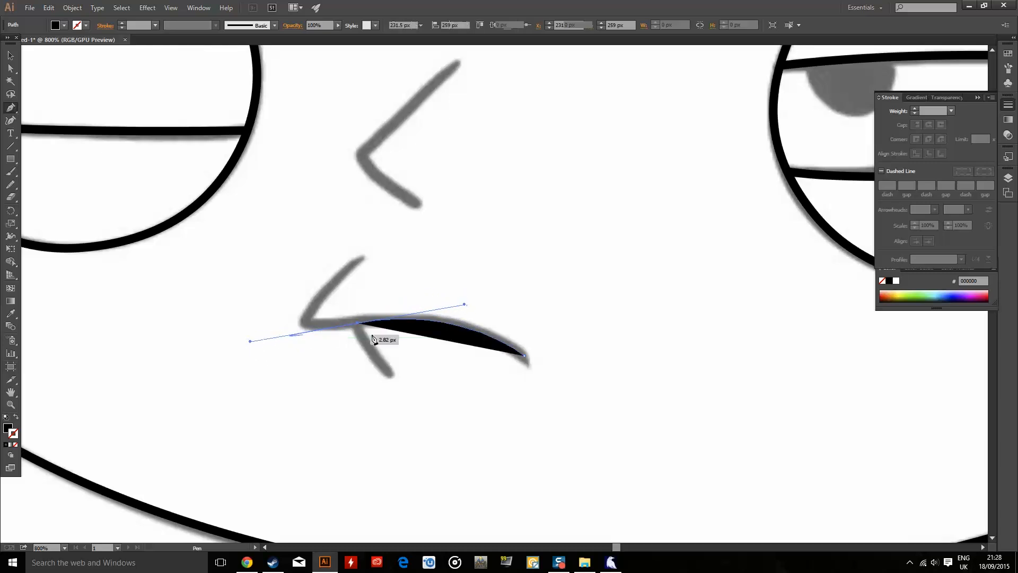
Give the mouth line a 2 pt black stroke without a fill and leave isolation mode.
left_click(16, 417)
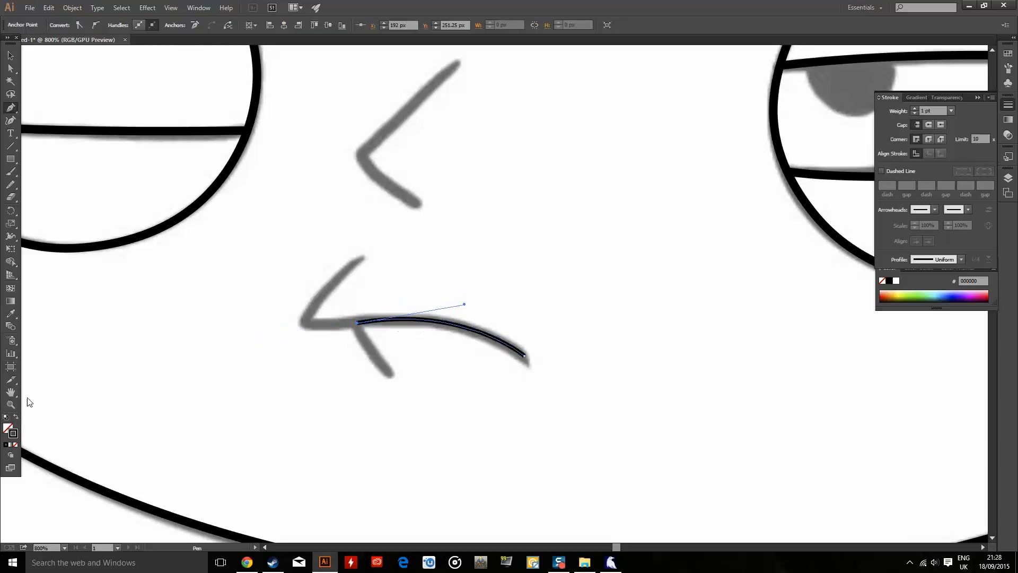
key("v")
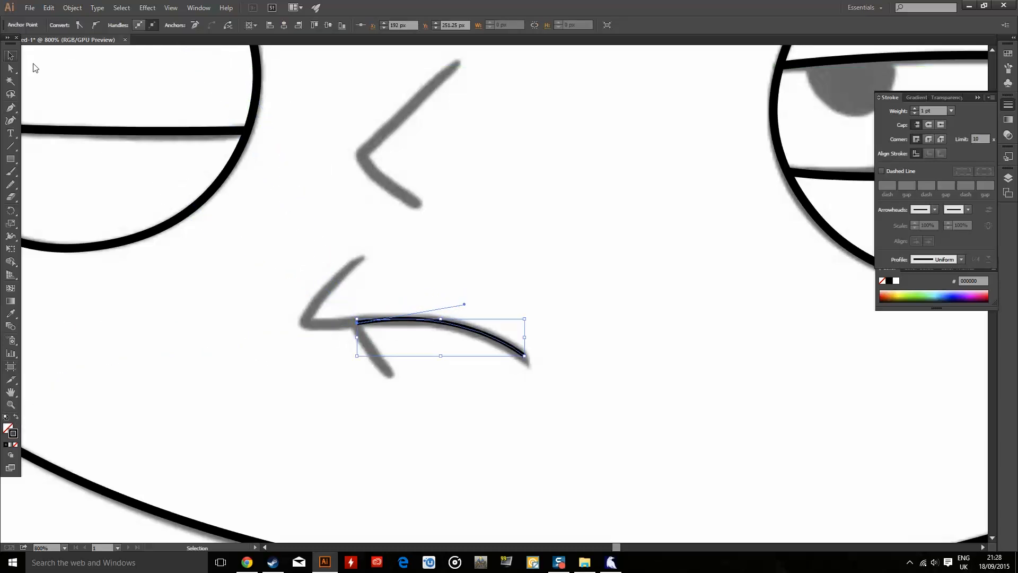
double_click(453, 326)
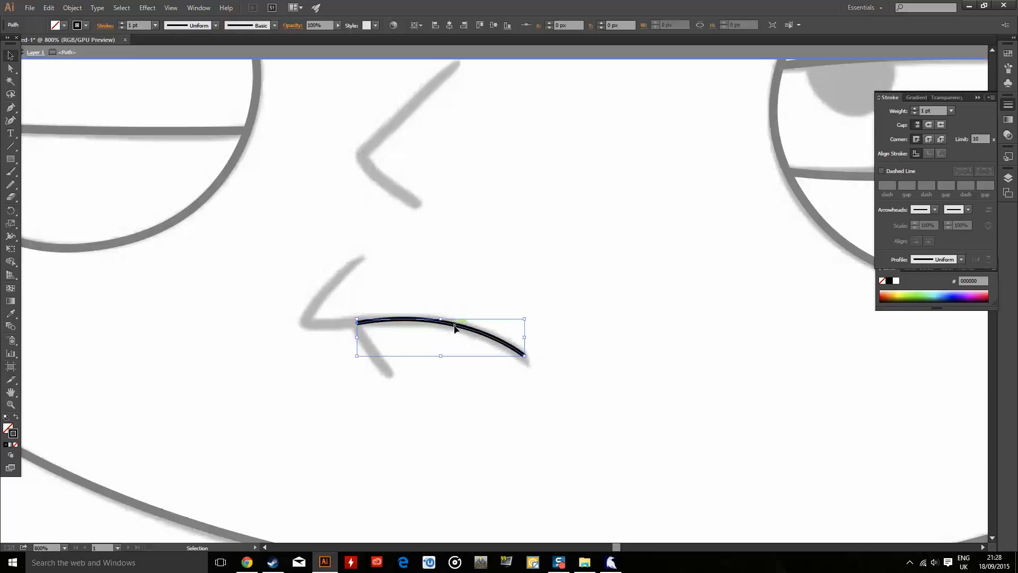
left_click(122, 24)
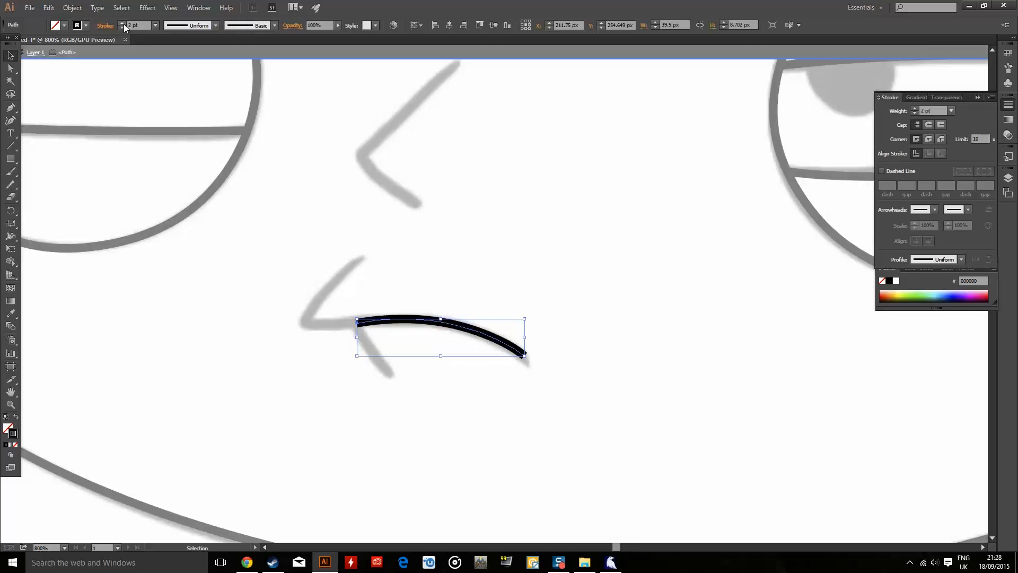
left_click_drag(9, 45, 9, 64)
left_click(6, 52)
Extend the mouth path to its pointed corner and up along the sketched upper crease with the Pen tool, and deselect it.
left_click(12, 129)
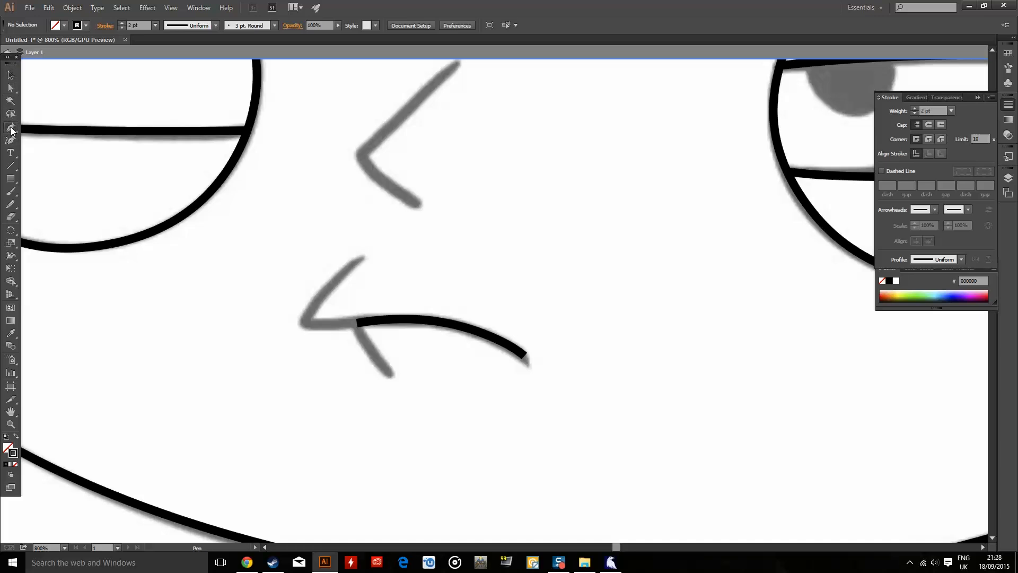
left_click(356, 322)
left_click(308, 326)
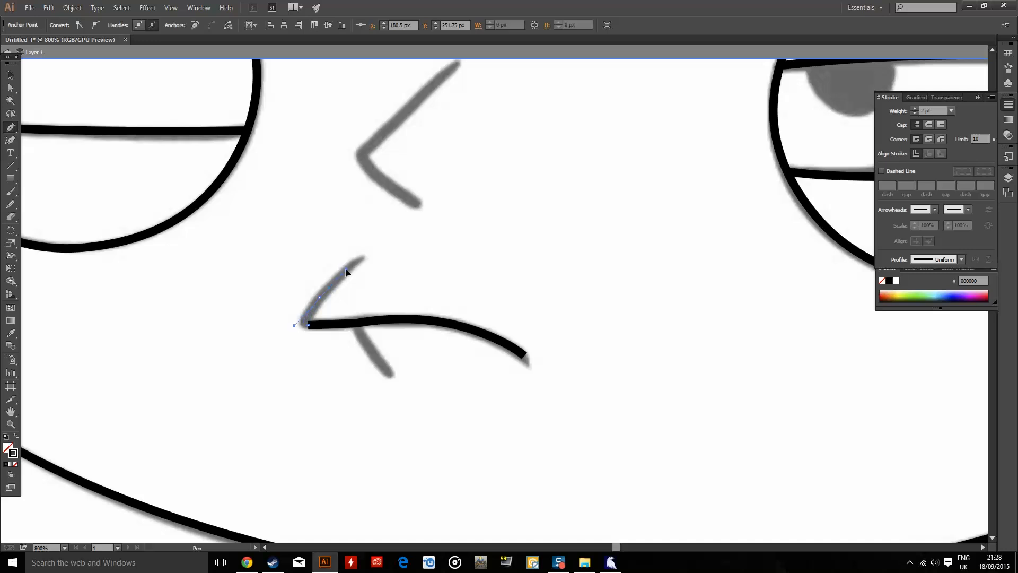
left_click(320, 297)
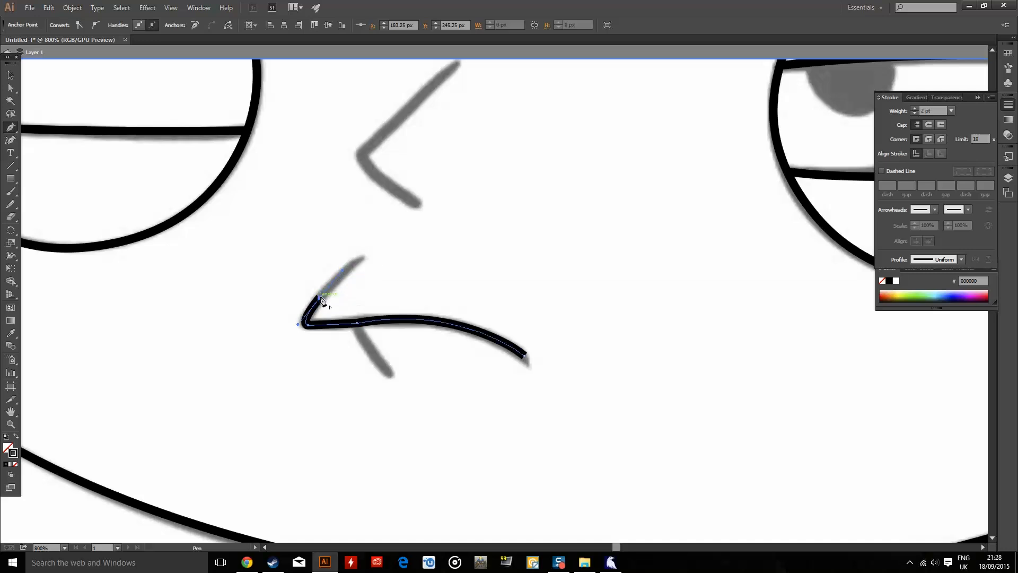
left_click(368, 257, "ctrl")
left_click_drag(374, 259, 375, 260)
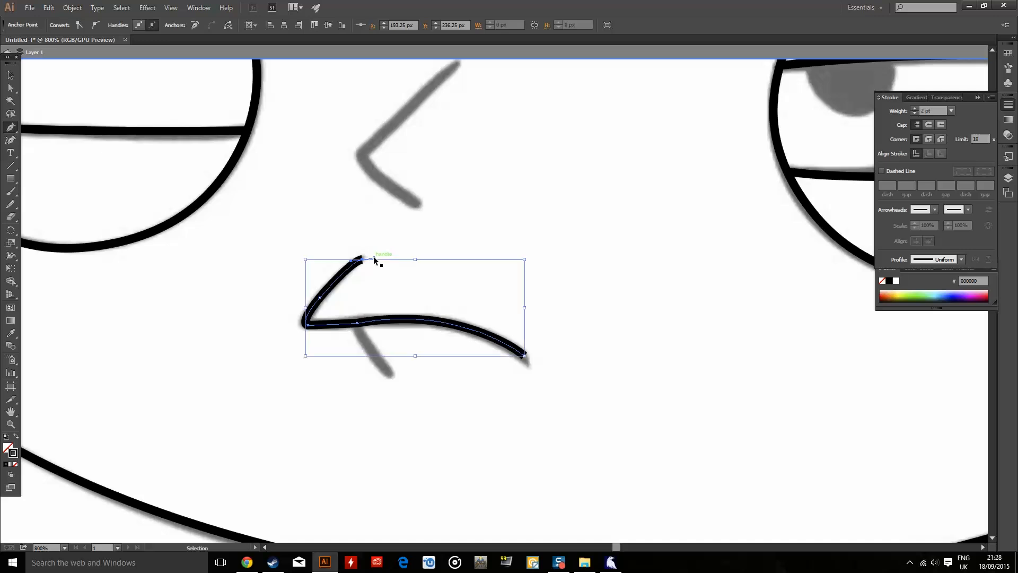
Trace the short curved crease below the mouth with a separate Pen path and deselect it.
left_click(357, 323)
left_click(390, 378)
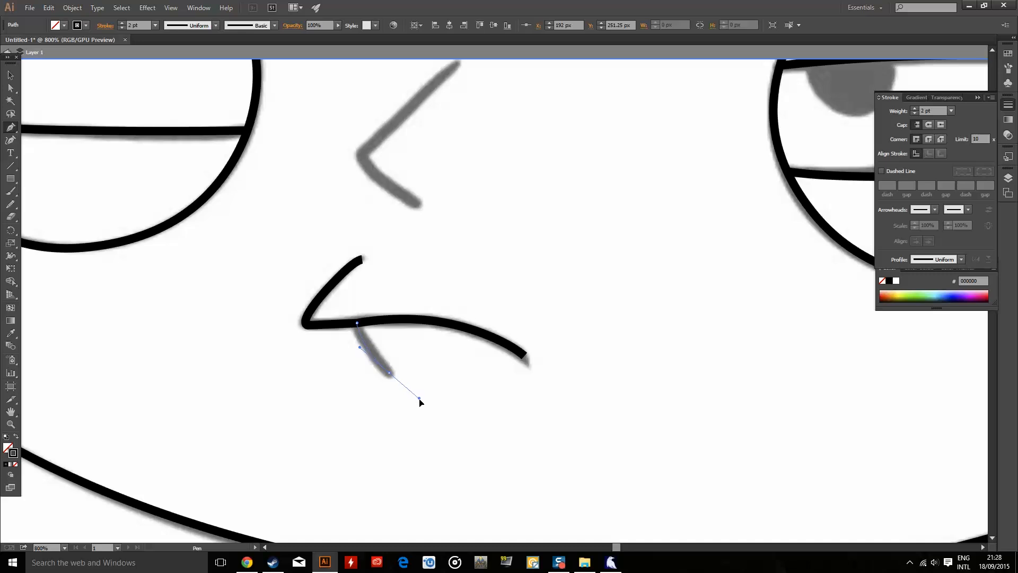
left_click_drag(419, 405, 420, 405)
left_click(413, 398, "ctrl")
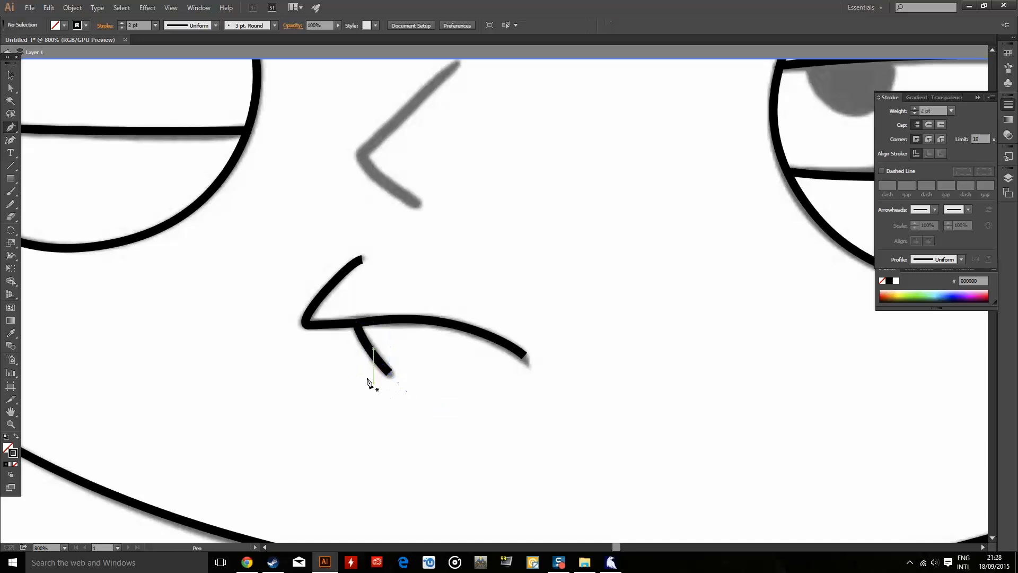
Trace the angular nose with a Pen path, curving the lower part and making a sharp corner at its tip, and deselect it.
scroll(356, 373, "down", 4)
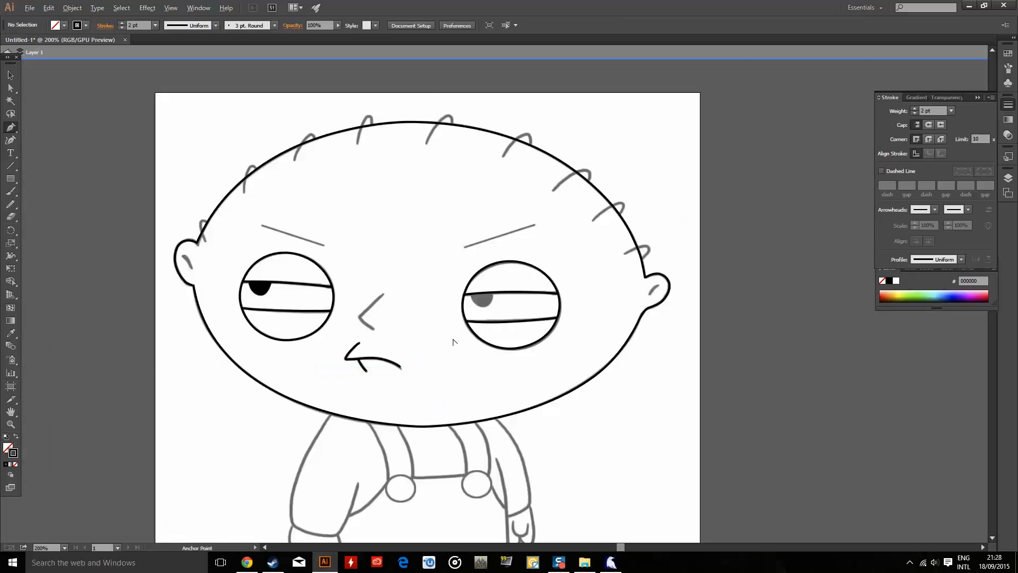
scroll(340, 353, "up", 5)
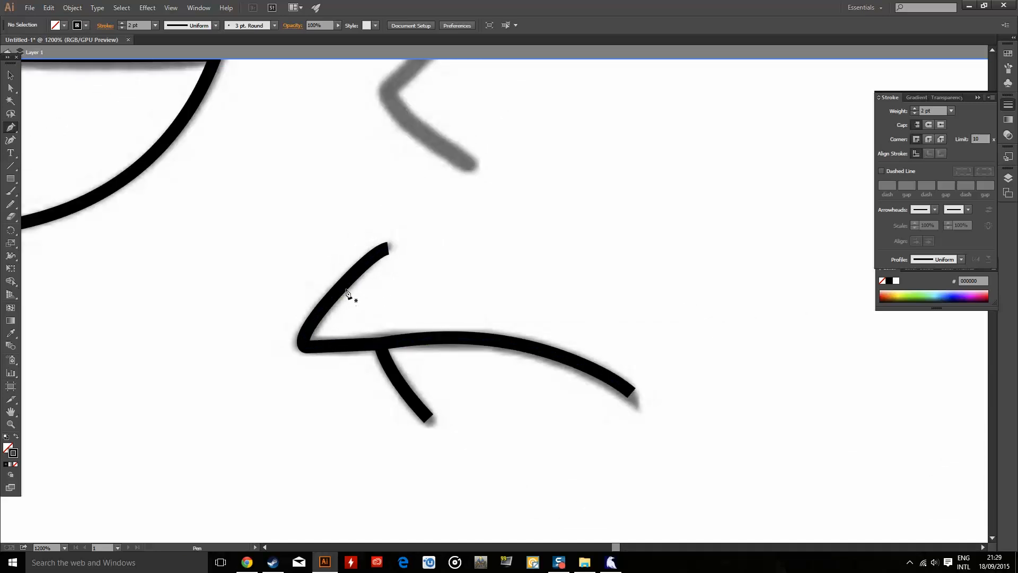
scroll(395, 251, "up", 3)
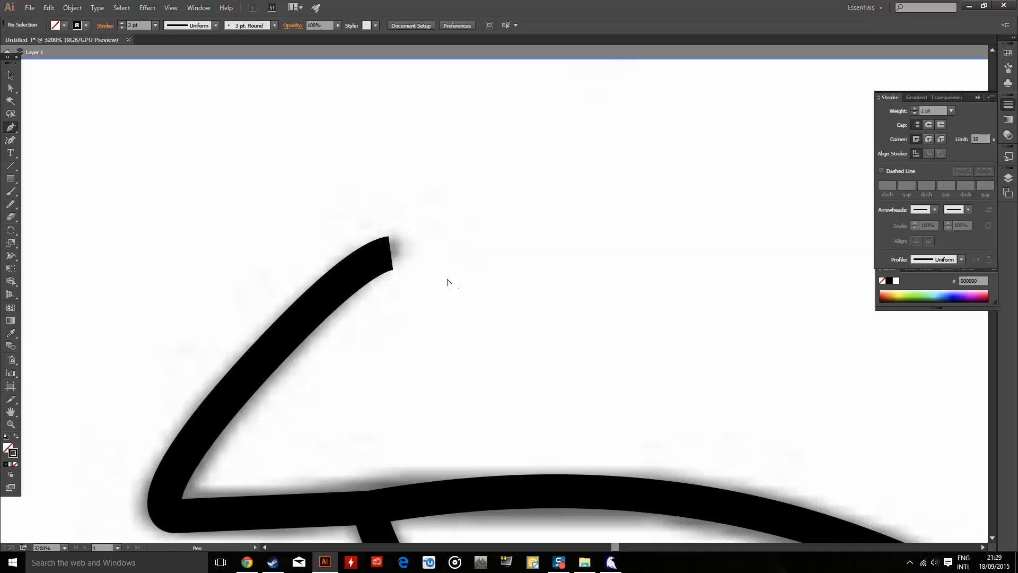
scroll(447, 282, "down", 8)
scroll(360, 340, "up", 3)
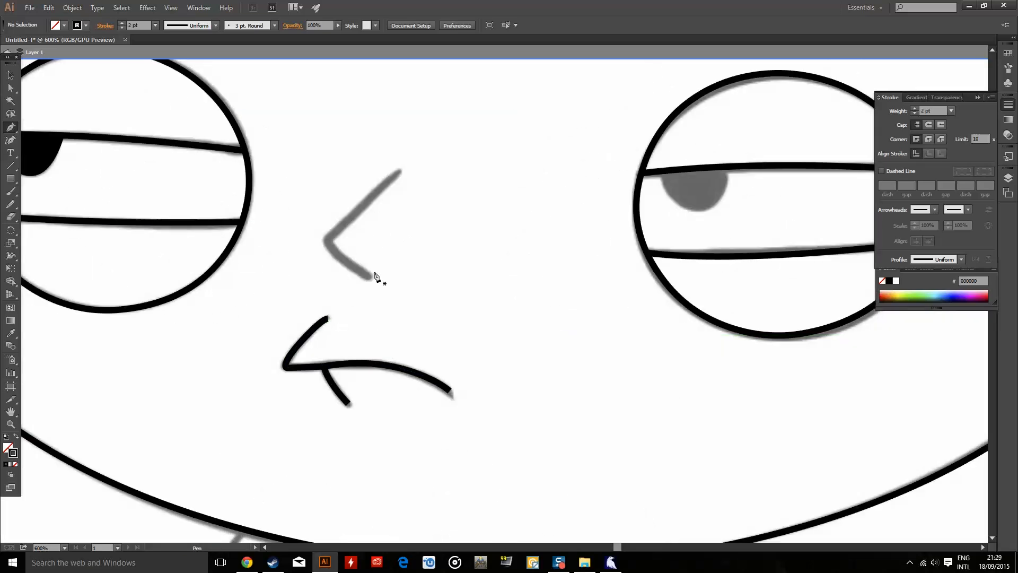
left_click(368, 278)
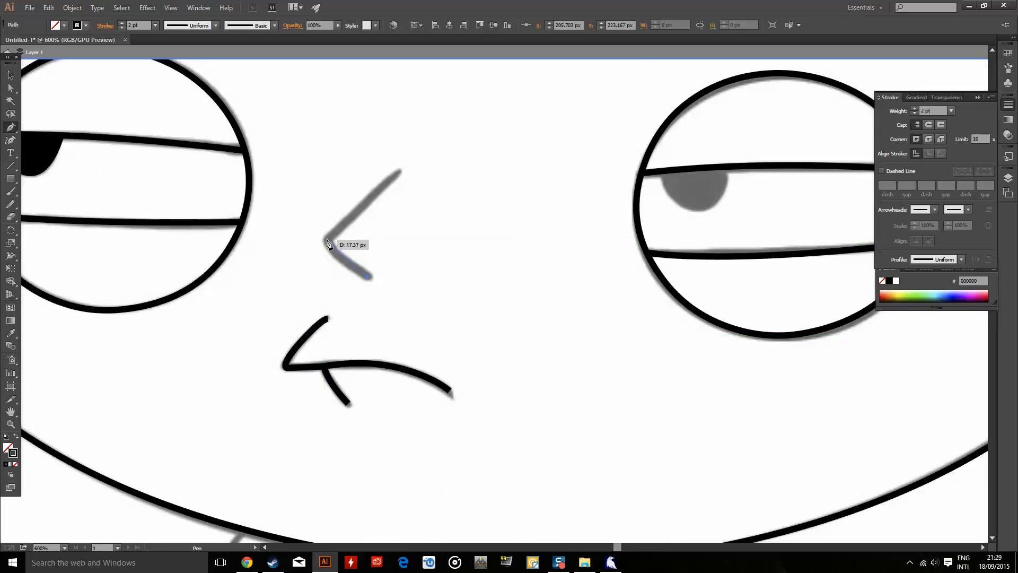
left_click_drag(324, 223, 325, 223)
left_click(328, 240)
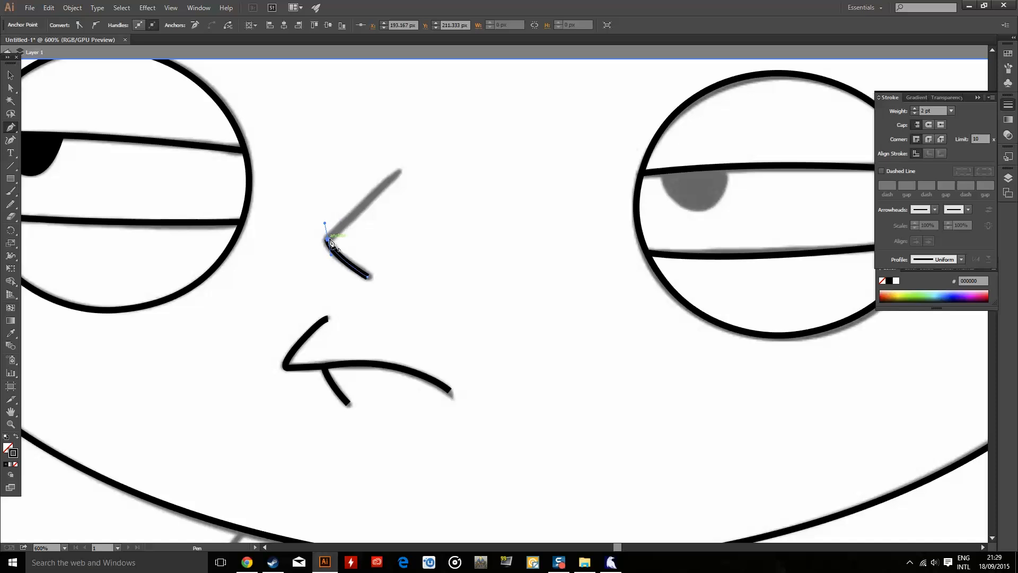
left_click(410, 163)
left_click_drag(416, 163, 416, 163)
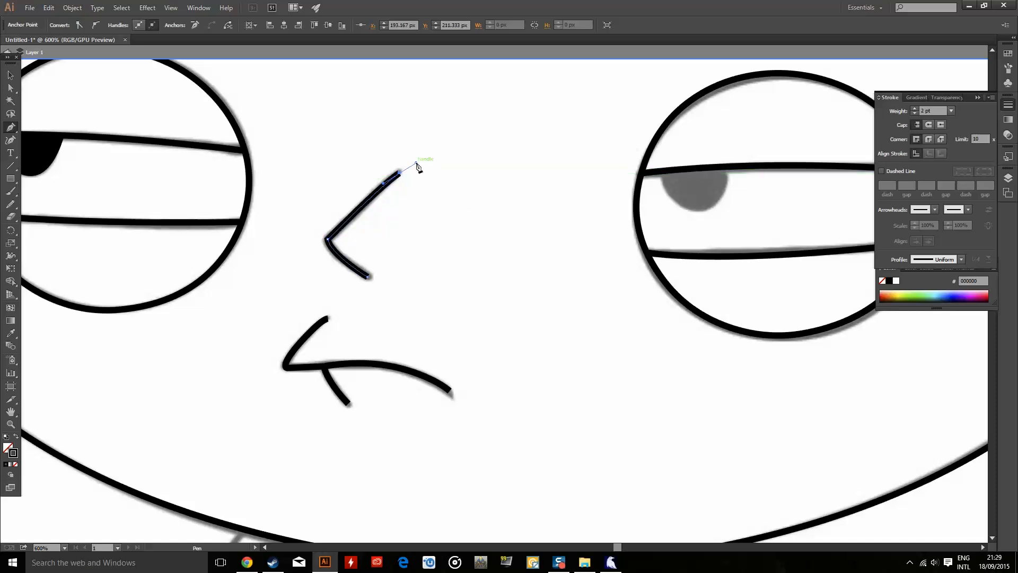
left_click(430, 184, "ctrl")
Apply round join corners to the strokes of the mouth, its lower crease and the nose together, and deselect them.
scroll(427, 196, "down", 2)
left_click(11, 75)
left_click(384, 287)
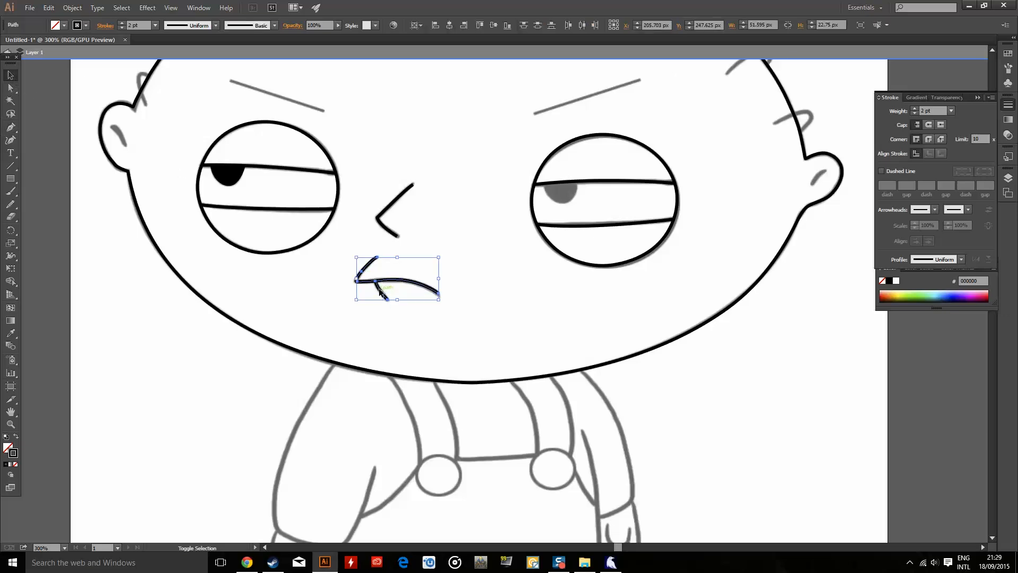
left_click(395, 238, "shift")
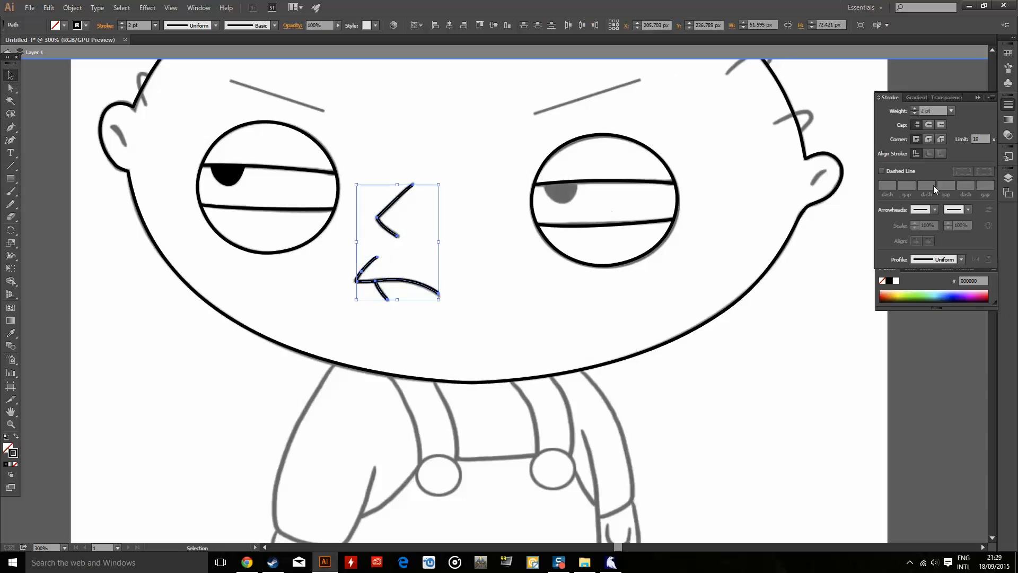
left_click(918, 278)
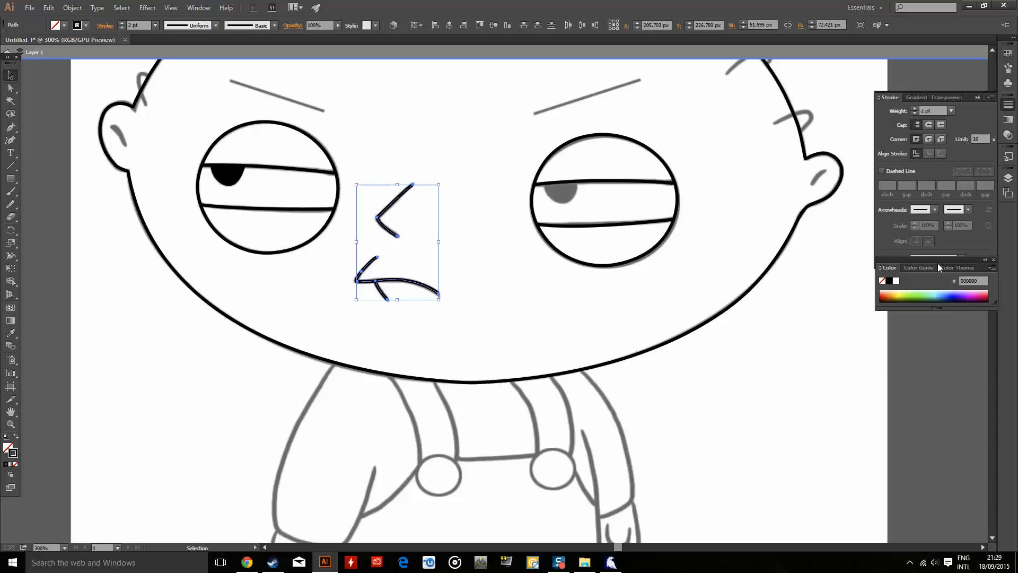
left_click(198, 8)
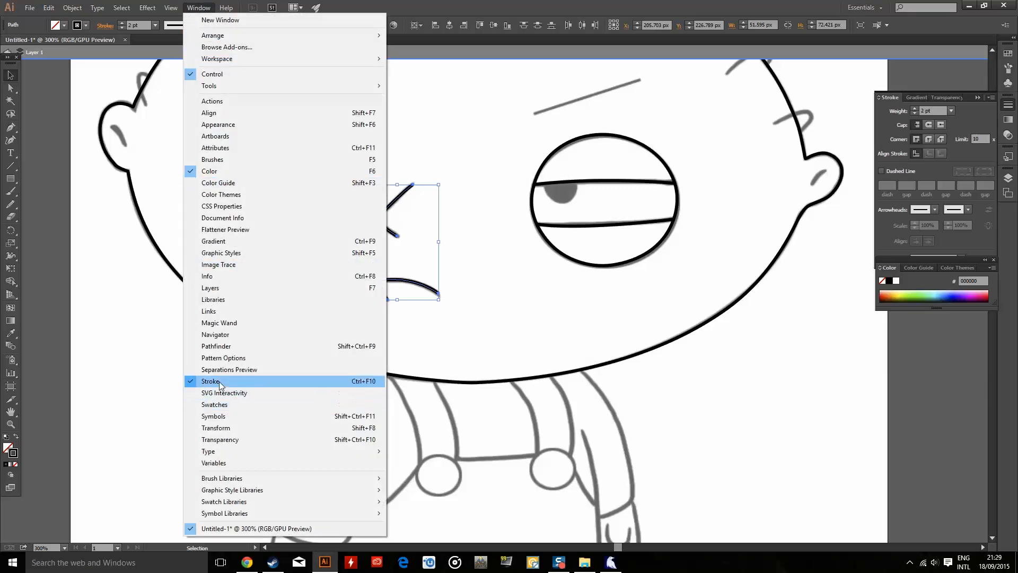
left_click(912, 147)
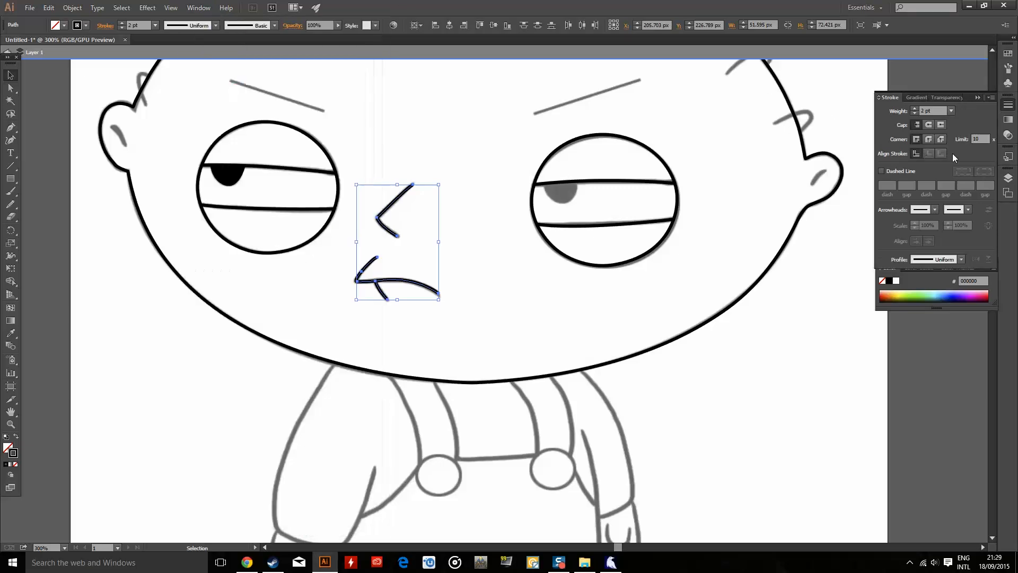
left_click(928, 138)
left_click(911, 369)
Trace both slanted eyebrows with separate straight Pen lines.
scroll(345, 316, "down", 5)
scroll(362, 311, "up", 6)
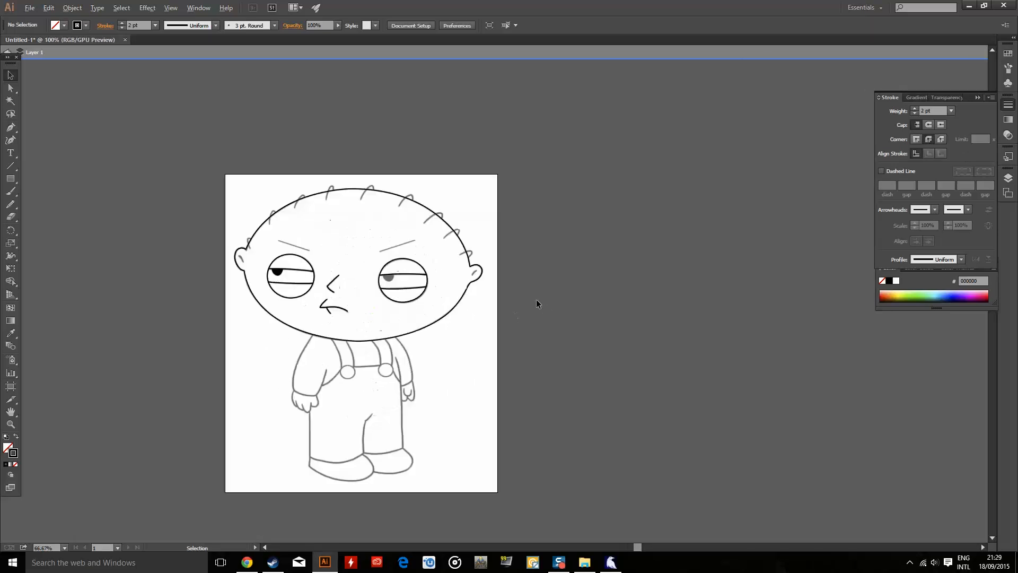
left_click(11, 128)
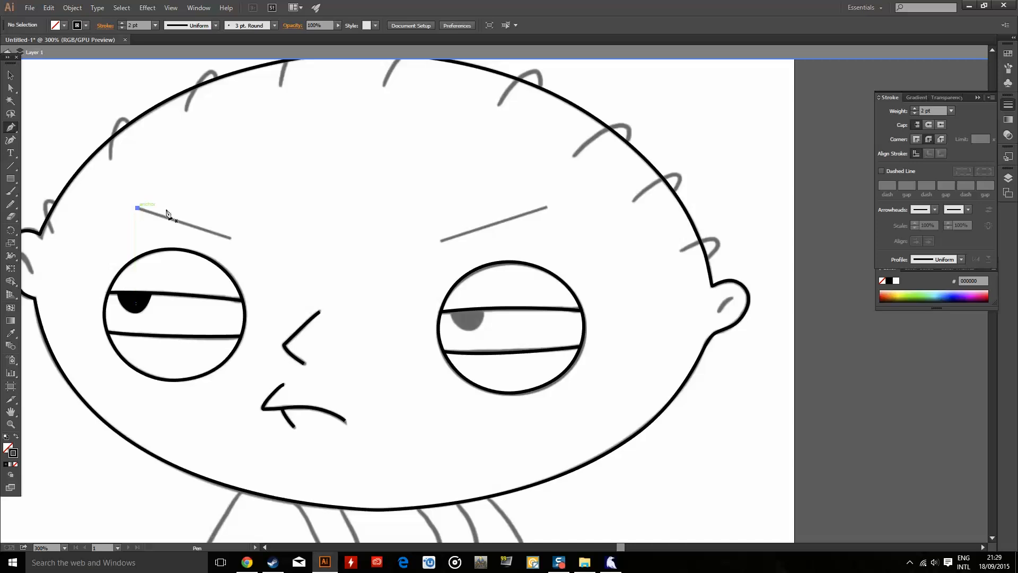
left_click(229, 238)
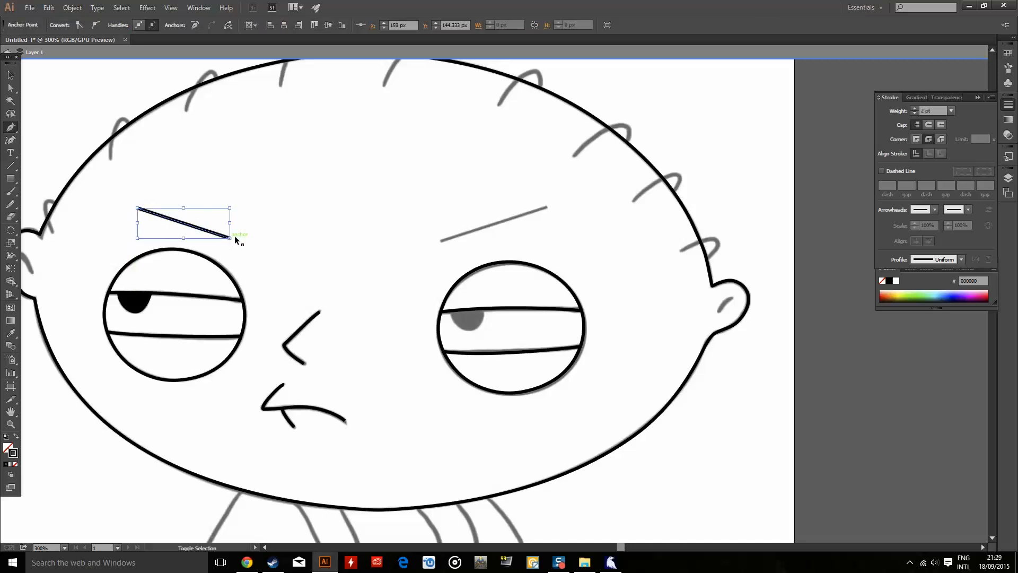
left_click(252, 232, "ctrl")
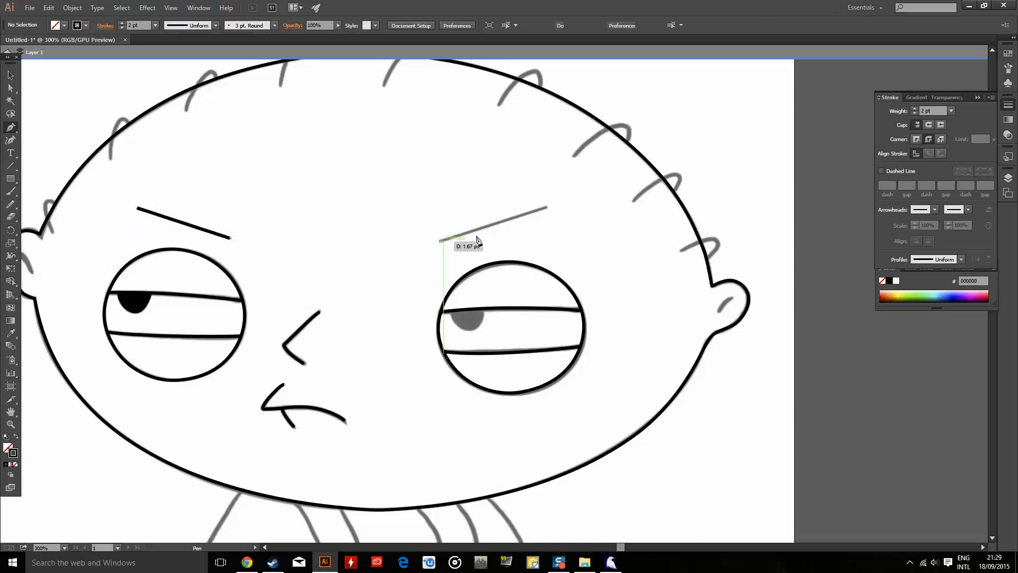
left_click(547, 207)
left_click(547, 208)
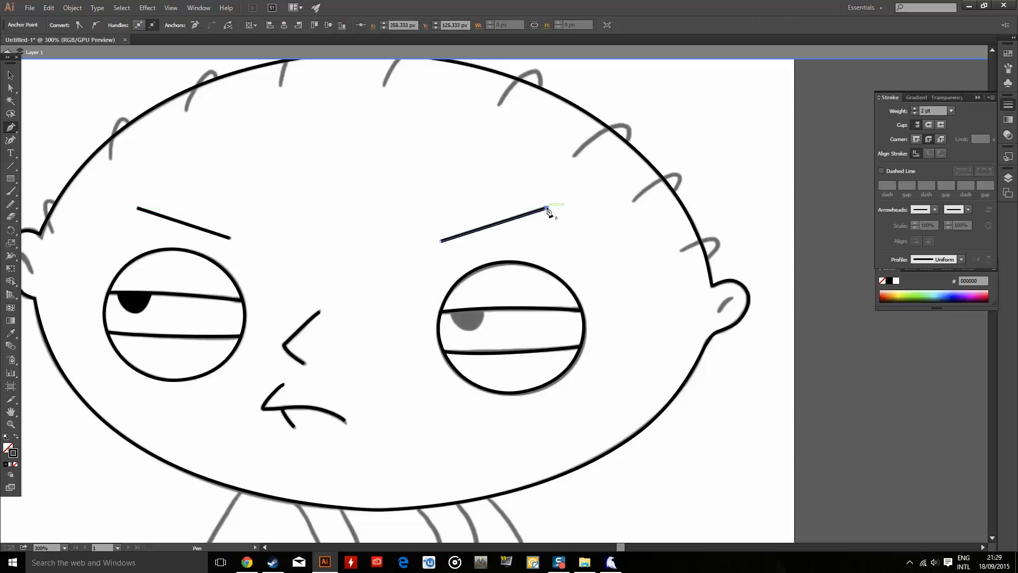
left_click(556, 207, "ctrl")
Trace the lowest hair strand above the right ear with a curved Pen path and deselect it.
scroll(310, 250, "down", 4)
scroll(363, 251, "up", 5)
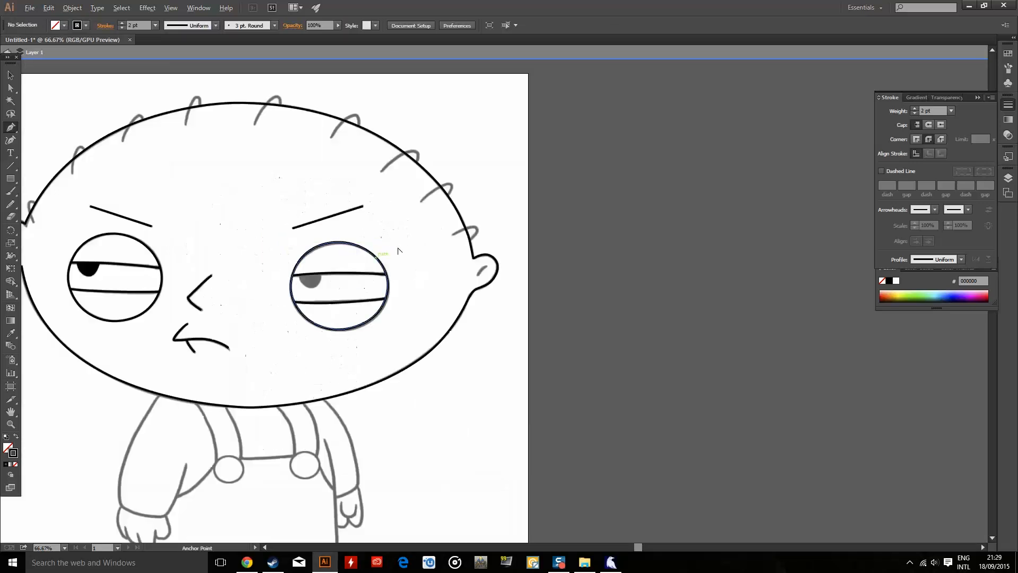
left_click(413, 247)
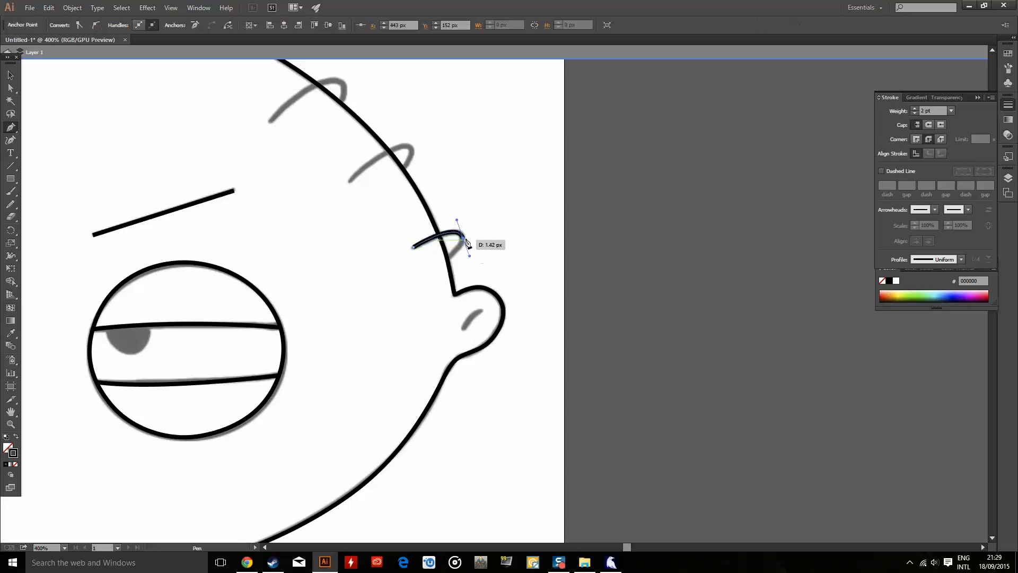
left_click(449, 259)
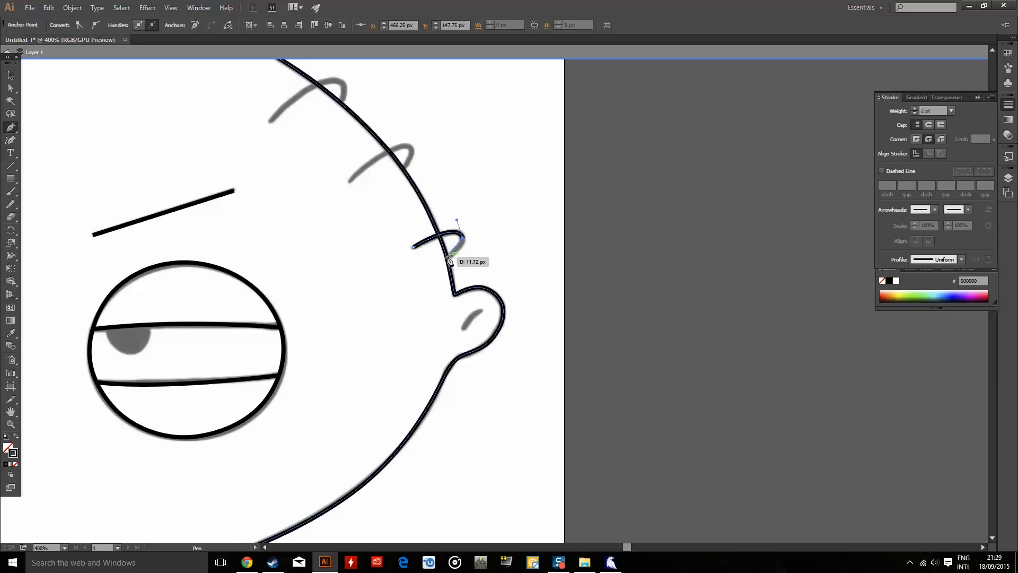
left_click_drag(449, 260, 438, 264)
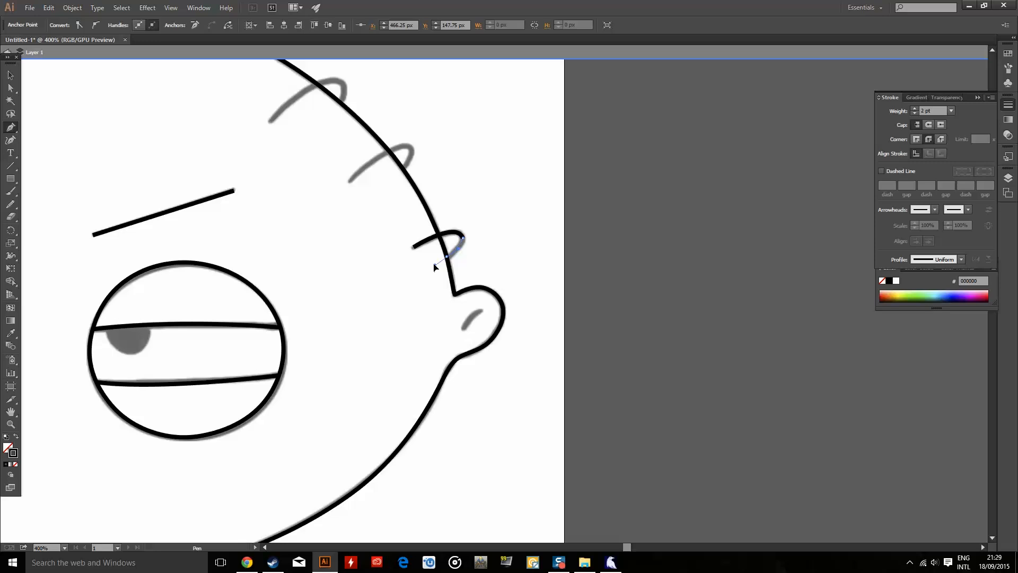
left_click(431, 260, "ctrl")
Trace the second hair strand up from the right ear with a curved Pen path ending on the head outline, and deselect it.
scroll(424, 260, "down", 4)
scroll(395, 222, "up", 2)
scroll(352, 357, "up", 3)
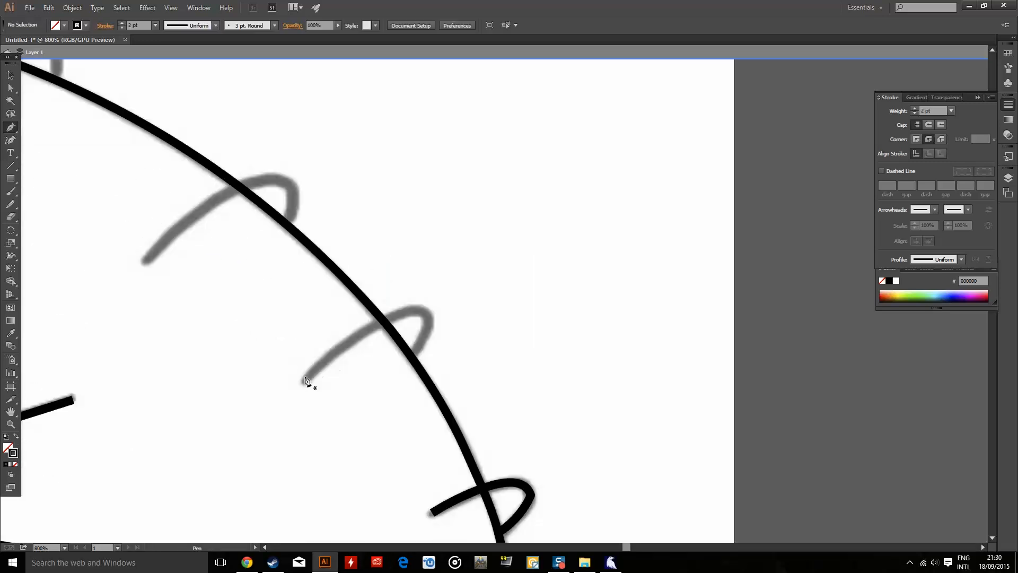
left_click(305, 381)
left_click_drag(420, 310, 447, 321)
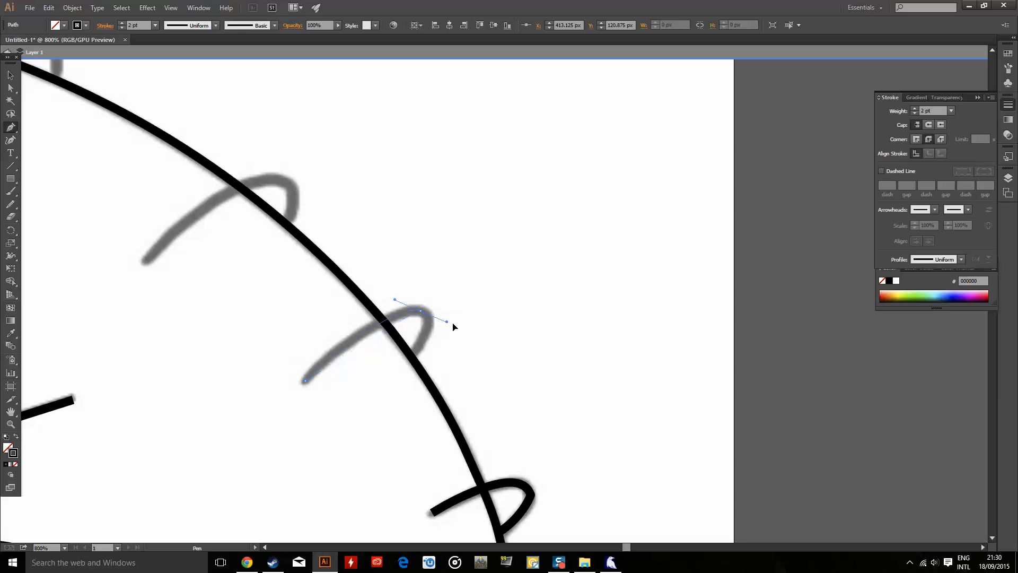
left_click(420, 310)
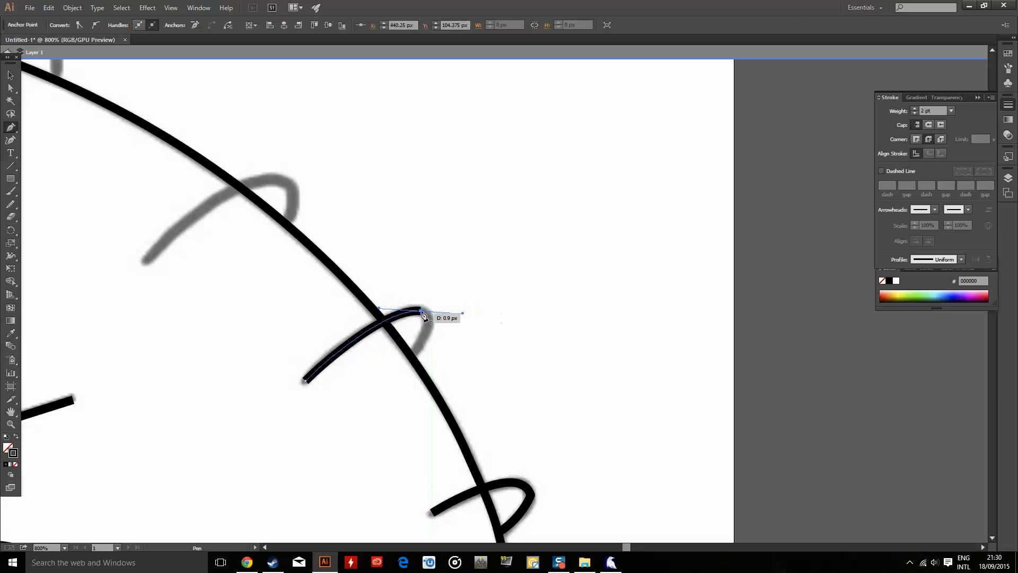
left_click_drag(411, 357, 380, 396)
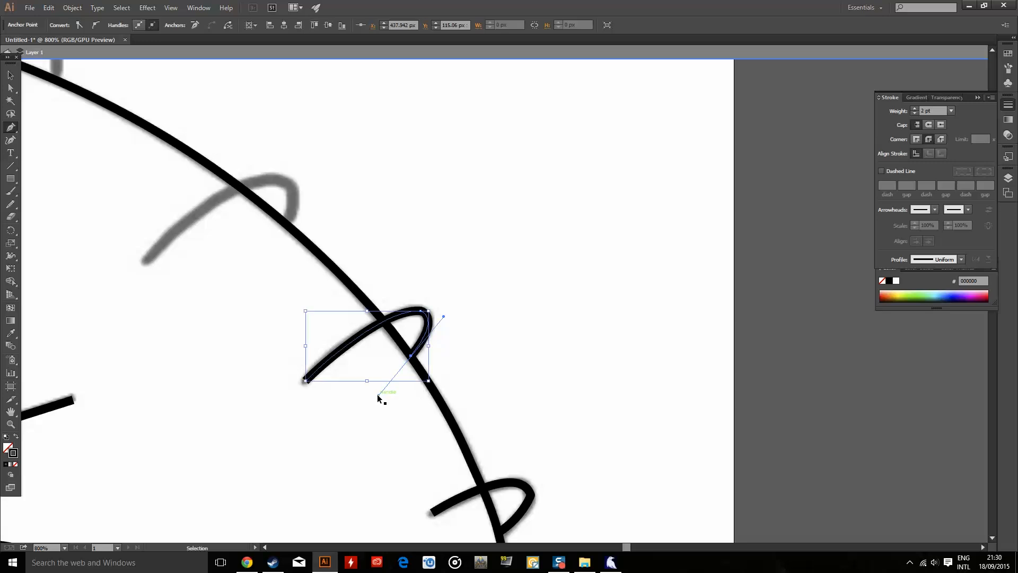
left_click(449, 322, "ctrl")
Trace the third hair strand up from the right ear, curving it over its tip back to the head outline, and deselect it.
scroll(450, 322, "down", 3)
scroll(346, 300, "up", 4)
left_click(303, 289)
left_click_drag(487, 165, 593, 155)
mouse_move(488, 166)
left_mouse_down()
mouse_move(512, 235)
mouse_move(470, 311)
left_mouse_up()
left_click(475, 282, "ctrl")
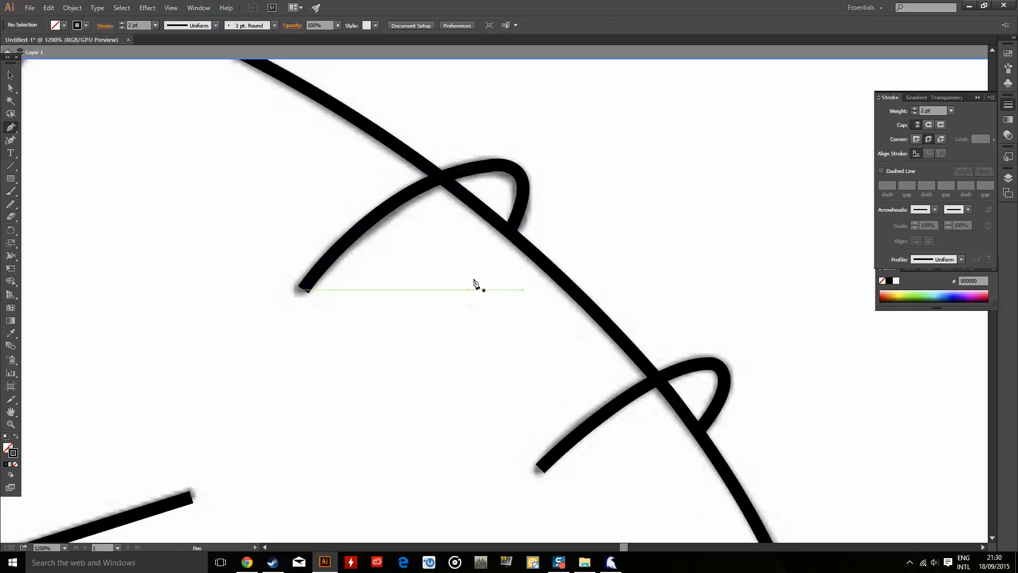
Trace the fourth hair strand up from the right ear with a curved Pen path and deselect it.
scroll(534, 247, "down", 4)
scroll(435, 197, "up", 2)
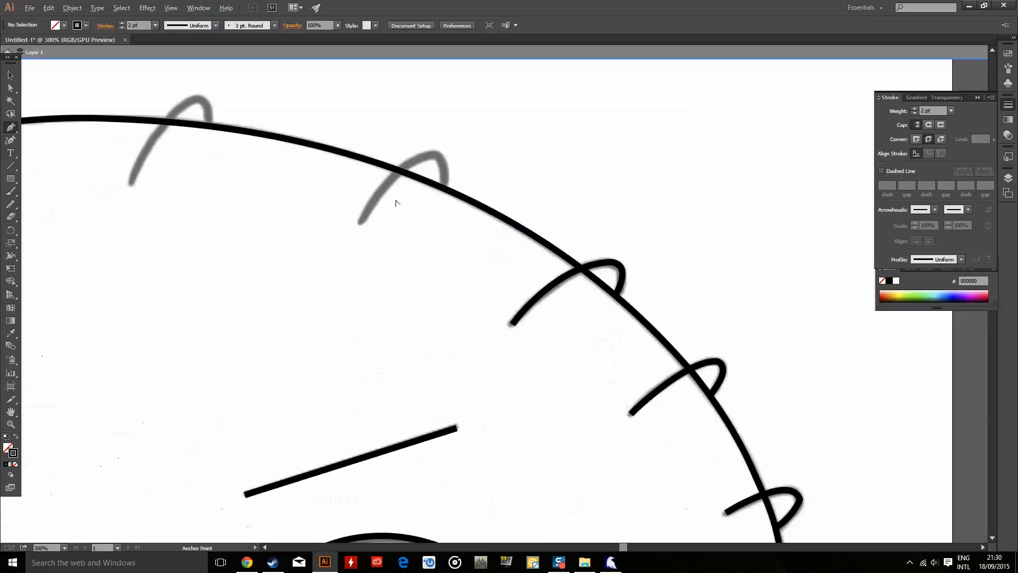
left_click(360, 222)
left_click_drag(473, 160, 438, 221)
left_click(435, 155)
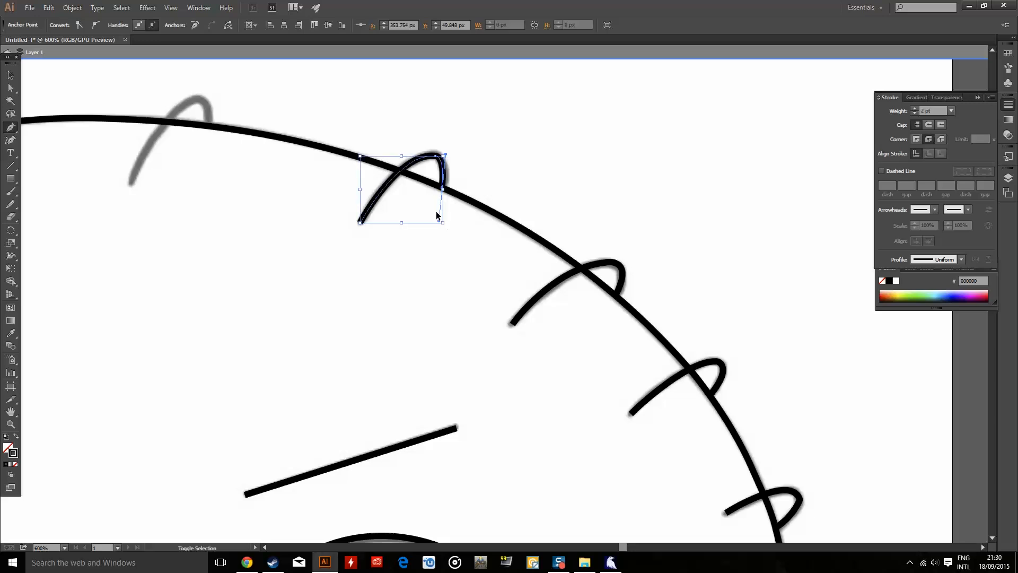
left_click(436, 211, "ctrl")
Trace the hair strand just right of the top of the head with a curved Pen path and deselect it.
scroll(437, 210, "down", 3)
scroll(346, 190, "up", 3)
scroll(310, 207, "down", 5)
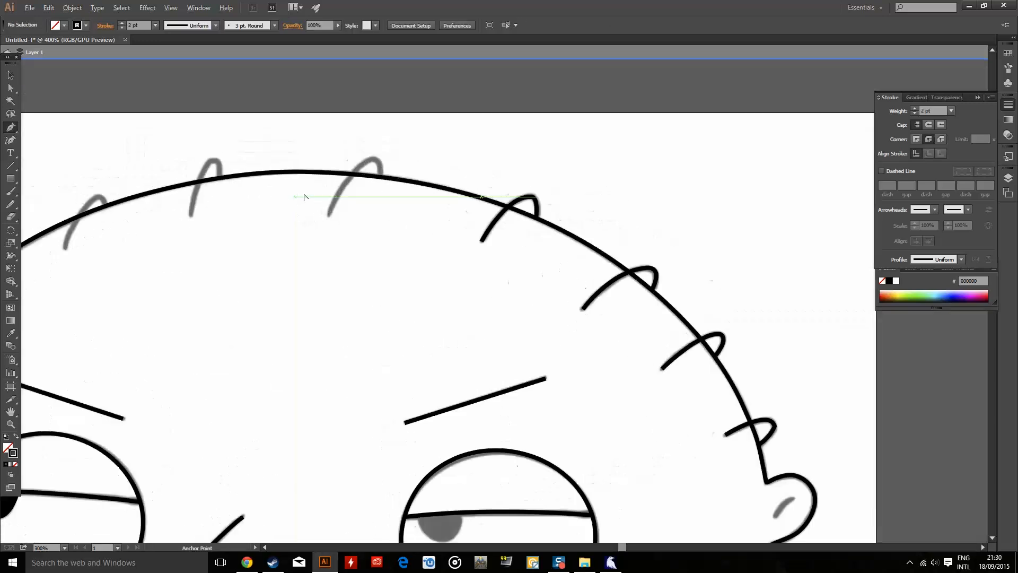
scroll(436, 237, "up", 3)
left_click(442, 247)
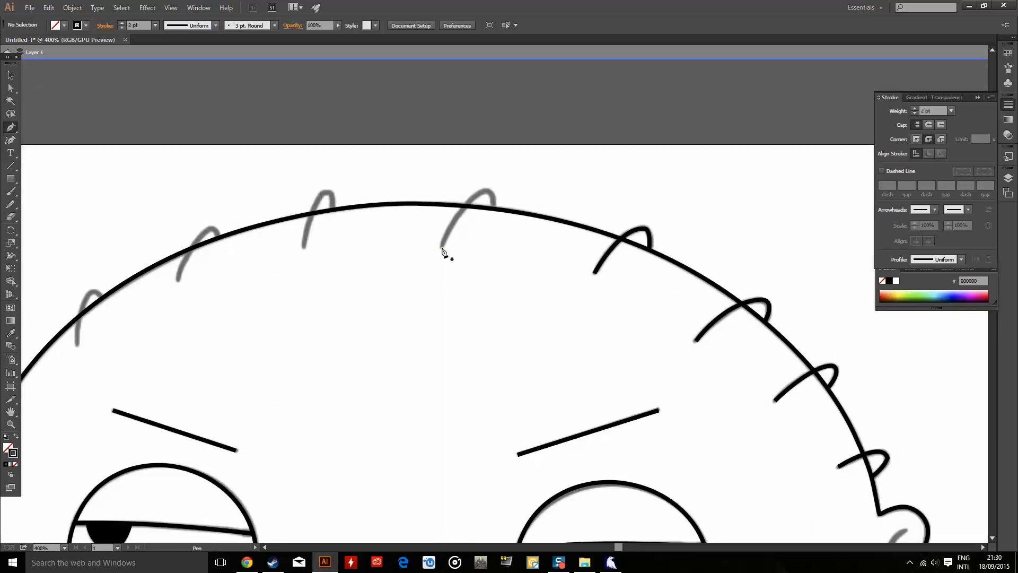
mouse_move(489, 191)
left_mouse_down()
mouse_move(509, 196)
mouse_move(491, 225)
left_mouse_up()
left_click(489, 191)
left_click(492, 225, "ctrl")
Trace the two hair strands just left of the top of the head with separate curved Pen paths.
left_click(304, 247)
left_click_drag(330, 191, 334, 224)
left_click(339, 239, "ctrl")
left_click(178, 280)
left_click_drag(213, 228, 221, 242)
Trace the next hair strand down the left side of the head with a curved Pen path and deselect it.
left_click_drag(132, 297, 299, 201)
left_click(244, 250)
left_click_drag(260, 196, 265, 200)
left_click(268, 204)
left_click(262, 239, "ctrl")
Trace the last hair strand beside the left ear and the small crease marks inside both ears.
left_click(166, 347)
left_click(170, 308)
left_click_drag(160, 306, 219, 340)
scroll(67, 476, "up", 2)
left_click(180, 276)
Place a copy of the black pupil in the right eye, fit it by rotating and moving it against the eyelid line, and deselect it.
scroll(132, 344, "down", 1)
scroll(145, 357, "down", 4)
left_click(570, 271, "ctrl")
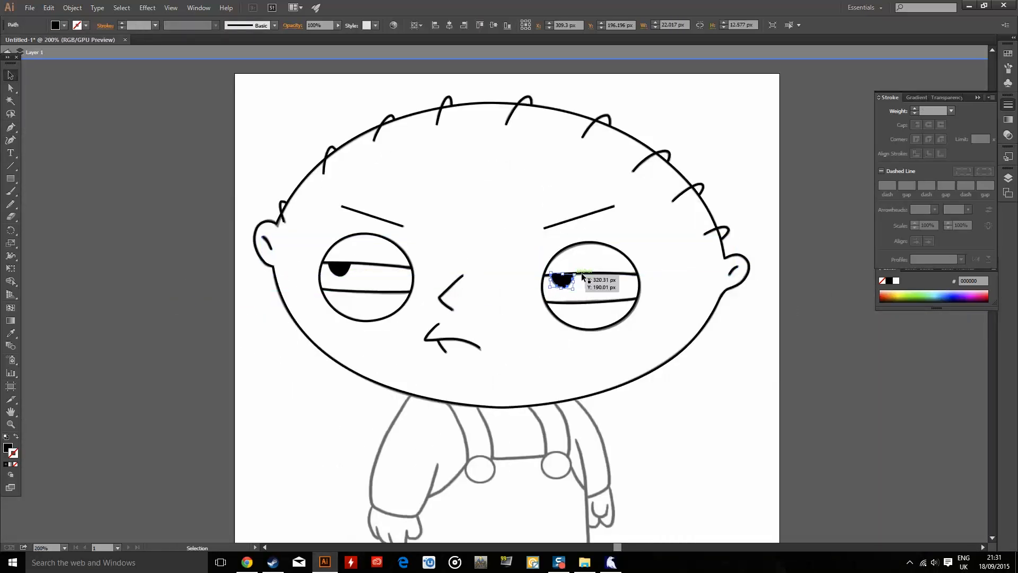
scroll(569, 275, "up", 6)
left_click_drag(419, 238, 424, 230)
left_click_drag(468, 276, 467, 268)
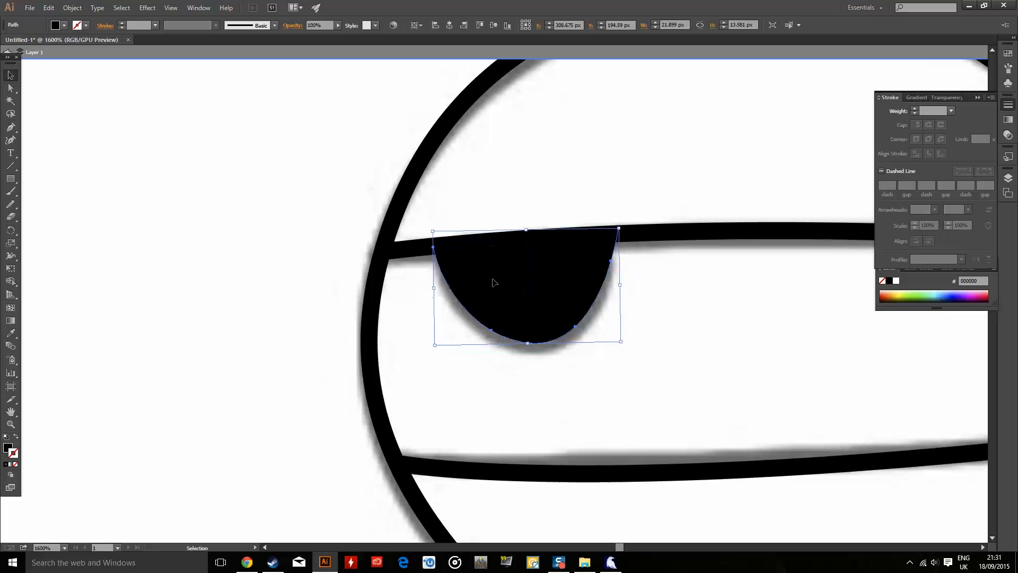
scroll(467, 268, "down", 6)
double_click(593, 265)
scroll(636, 244, "up", 3)
left_click(684, 299)
Trace the left arm with a Pen path along its outer edge, the sleeve cuff and the inner sleeve line, and deselect it.
scroll(657, 297, "down", 4)
scroll(311, 234, "up", 4)
scroll(339, 213, "down", 5)
scroll(445, 220, "up", 4)
left_click(484, 115)
left_click_drag(408, 335, 430, 427)
left_click(408, 335)
left_click_drag(498, 356, 538, 345)
left_click(497, 356)
left_click_drag(539, 254, 550, 203)
left_click(556, 197, "ctrl")
Trace the left hand below the cuff with Pen paths, including its rounded fingers and the short lines between them.
left_click(497, 355)
left_click_drag(501, 398, 469, 390)
key("ctrl+z")
left_click(477, 398)
left_click(476, 387)
left_click(481, 389, "ctrl")
left_click(476, 387)
left_click_drag(463, 425, 445, 435)
left_click_drag(442, 397, 420, 405)
left_click_drag(409, 361, 408, 352)
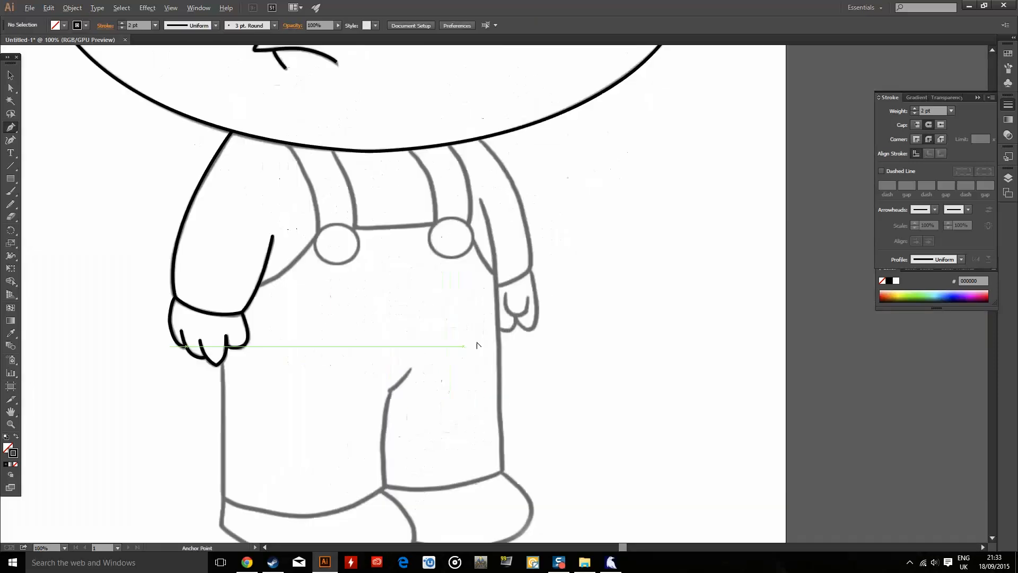
Trace the left strap's outer edge and the curve running on from it to the left sleeve, and deselect the path.
scroll(477, 345, "up", 1)
left_click(300, 153)
left_click_drag(342, 272, 342, 344)
left_click(342, 272)
left_click_drag(263, 343, 201, 374)
key("ctrl+shift+a")
Trace the inner edges of both straps with the bib's top edge as one path, and the right strap's outer edge as another.
left_click(362, 160)
left_click_drag(392, 266, 391, 319)
left_click_drag(499, 258, 524, 253)
left_click(499, 259)
left_click_drag(464, 162, 421, 116)
key("ctrl+shift+a")
left_click(516, 155)
left_click_drag(541, 260, 526, 323)
key("ctrl+shift+a")
Trace the right arm's outer edge and its sleeve cuff with a Pen path and deselect it.
left_click(557, 148)
left_click_drag(624, 324, 625, 468)
left_click(624, 324)
left_click_drag(578, 343, 552, 347)
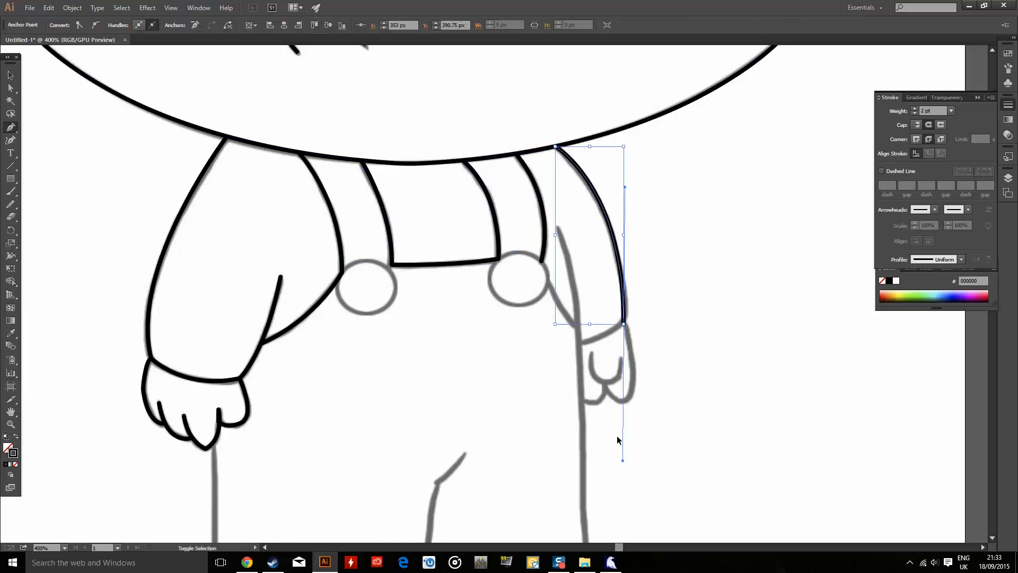
key("ctrl+shift+a")
Trace the right sleeve's inner line and the short underarm curve beside the right button with separate paths.
left_click(579, 344)
left_click_drag(559, 228, 541, 186)
key("ctrl+shift+a")
left_click(547, 279)
key("ctrl+shift+a")
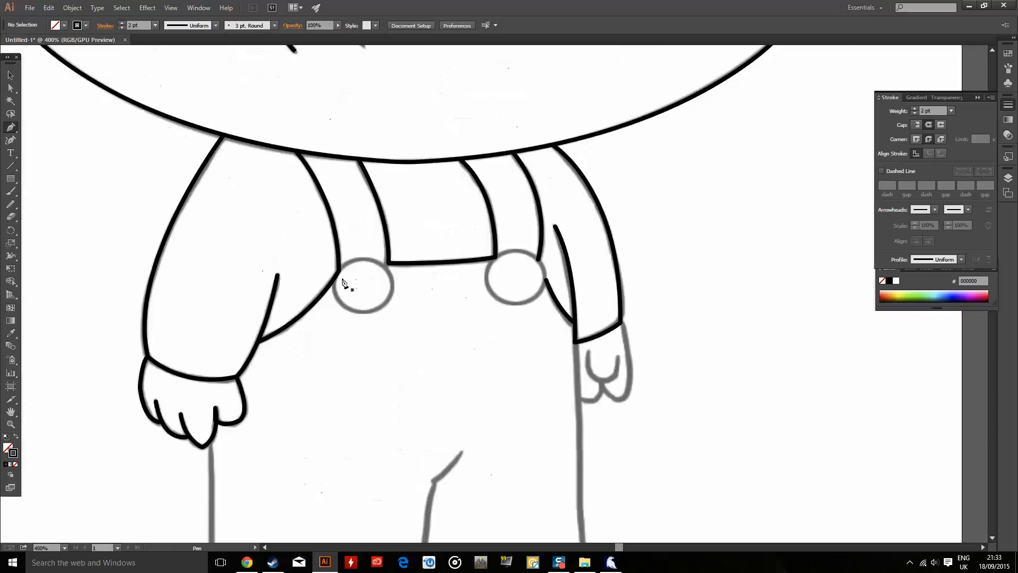
Trace the round left button of the dungarees with a closed curved Pen path and deselect it.
scroll(347, 281, "up", 1)
left_click_drag(417, 226, 411, 230)
left_click(359, 252)
left_click_drag(431, 265, 462, 295)
left_click(431, 265)
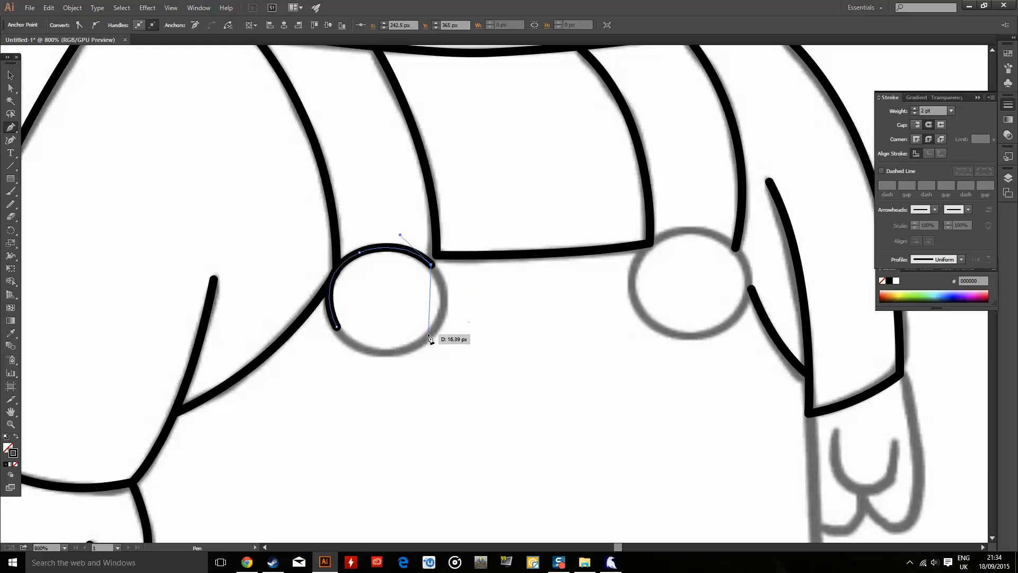
left_click_drag(293, 276, 292, 275)
key("ctrl+shift+a")
Trace the round right button of the dungarees with a closed curved Pen path.
scroll(294, 275, "down", 2)
scroll(515, 283, "up", 1)
left_click(435, 278)
mouse_move(472, 238)
left_mouse_down()
mouse_move(500, 232)
mouse_move(530, 292)
mouse_move(458, 333)
left_mouse_up()
left_click(472, 238)
key("ctrl+z")
left_click(494, 315)
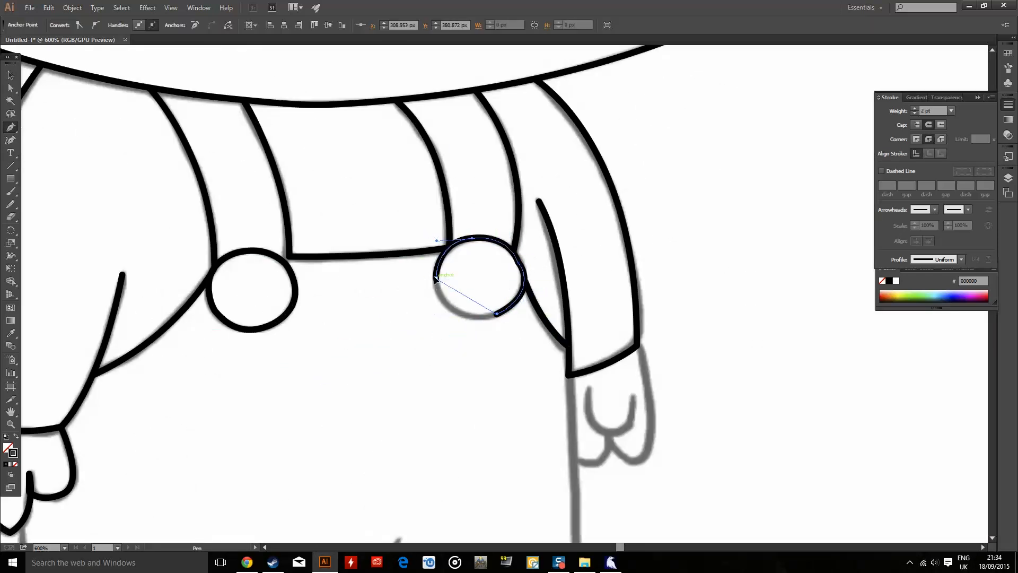
left_click_drag(436, 278, 442, 240)
Trace the right hand's outer edge from the sleeve cuff around the fingertip with a Pen path and deselect it.
scroll(407, 281, "down", 4)
scroll(469, 314, "up", 4)
left_click(453, 244)
left_click_drag(461, 355, 444, 402)
left_click(460, 355)
mouse_move(423, 336)
left_mouse_down()
mouse_move(395, 293)
mouse_move(451, 248)
left_mouse_up()
key("ctrl+shift+a")
Trace the right hand's inner finger curve and its lower edge toward the trousers with separate paths.
left_click(404, 286)
key("ctrl+shift+a")
left_click(423, 337)
left_click_drag(389, 361, 350, 335)
key("ctrl+shift+a")
Trace the trousers' right side from the cuff down and continue around the right shoe's outline, and deselect the path.
scroll(403, 212, "down", 2)
left_click(394, 215)
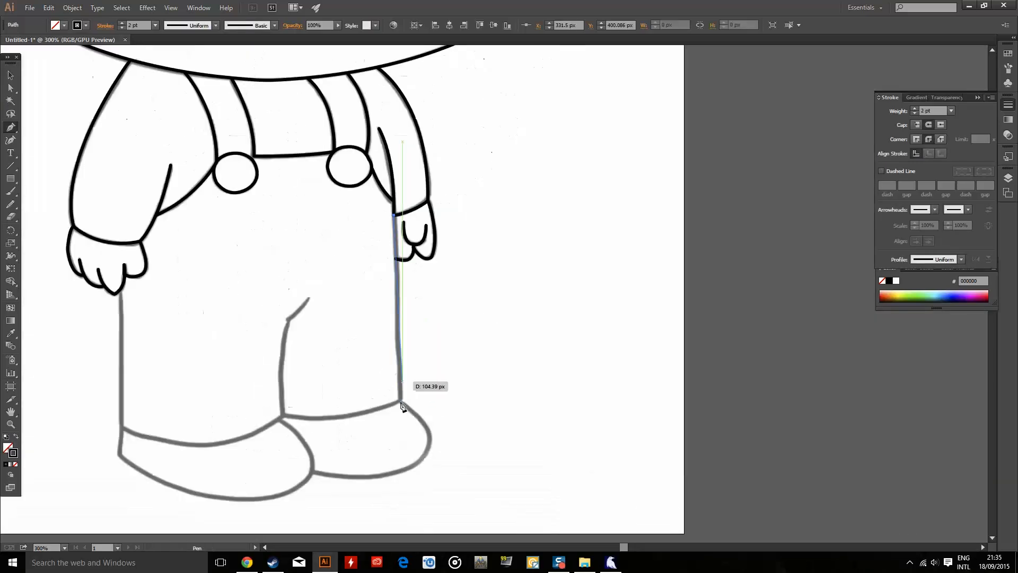
left_click(402, 403)
left_click_drag(313, 471, 209, 451)
key("ctrl+shift+a")
Trace the left shoe's outline with a Pen path around its sole and heel and along the trouser hem above it.
left_click(313, 471)
scroll(136, 463, "left", 6)
left_click_drag(295, 489, 201, 423)
left_click(295, 489)
left_click(231, 453)
left_click(235, 429)
left_click(316, 444)
mouse_move(316, 444)
left_mouse_down()
mouse_move(347, 440)
mouse_move(432, 387)
mouse_move(403, 472)
left_mouse_up()
left_click(391, 418)
Adjust the left shoe's curve to the underlying drawing with the Direct Selection tool and deselect it.
scroll(431, 473, "up", 4)
scroll(409, 455, "down", 3)
left_click(10, 88)
left_click_drag(411, 367, 403, 380)
left_click_drag(412, 273, 444, 269)
left_click(486, 319)
scroll(487, 318, "down", 3)
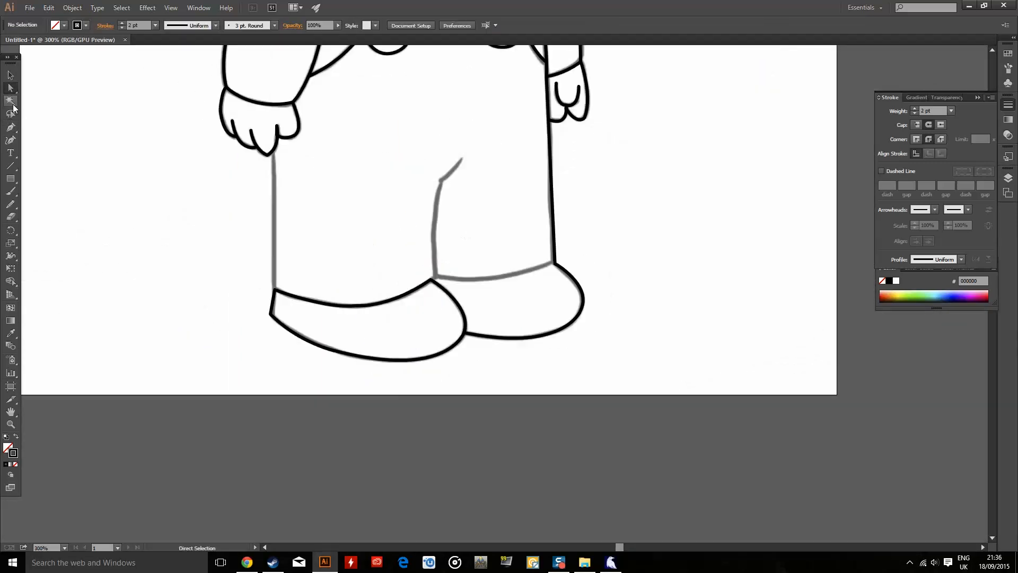
Trace the trouser hem above the right shoe, the inner leg line and the short crotch crease with Pen paths.
left_click(10, 128)
scroll(369, 227, "up", 2)
left_click(493, 335)
left_click(504, 328)
left_click_drag(740, 304, 912, 259)
left_click(504, 328)
left_click_drag(516, 141, 545, 117)
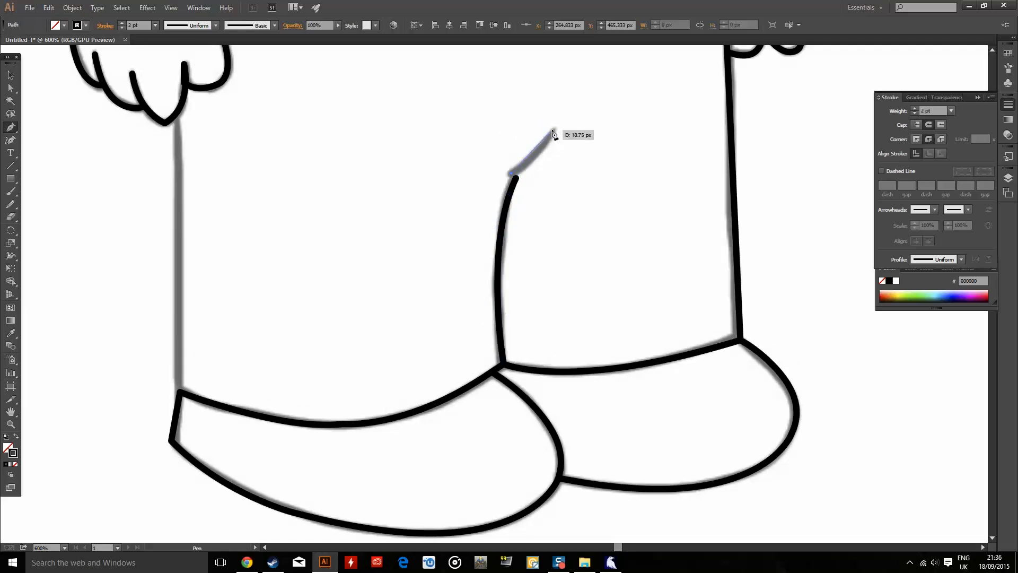
left_click(552, 131)
left_click_drag(511, 175, 489, 187)
Adjust the inner leg line and crotch crease to the underlying drawing with the Direct Selection tool and deselect them.
left_click(10, 88)
scroll(277, 338, "down", 1)
scroll(431, 240, "up", 1)
left_click_drag(437, 229, 433, 224)
left_click_drag(404, 287, 407, 293)
left_click(401, 323)
scroll(401, 323, "down", 5)
scroll(480, 230, "down", 3)
scroll(433, 251, "up", 5)
Trace the trousers' left side with a straight Pen path between the left shoe and the left hand, and deselect it.
left_click(11, 127)
left_click(411, 367)
left_click(408, 230)
left_click(11, 75)
scroll(359, 271, "down", 4)
scroll(377, 274, "up", 3)
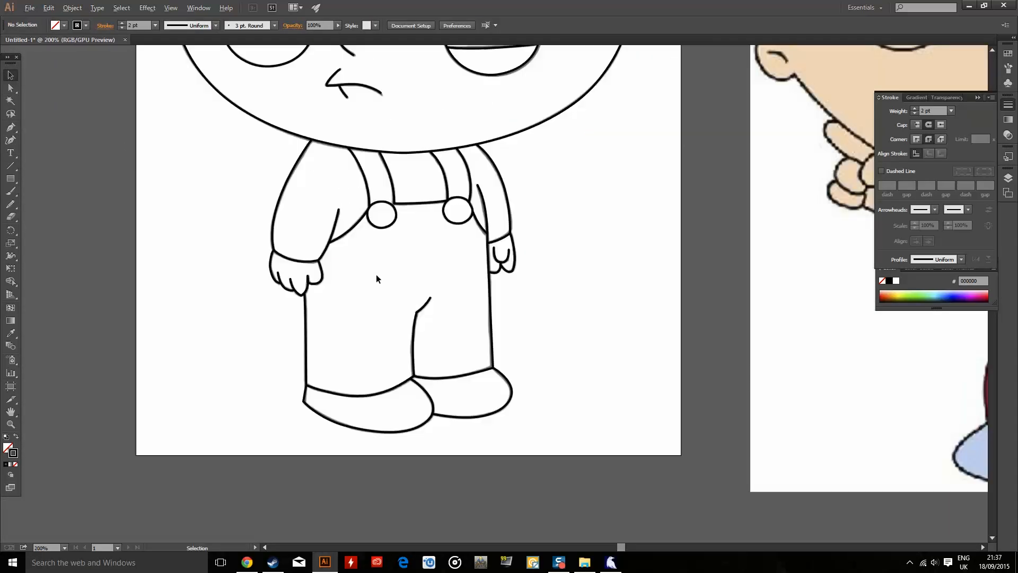
Select the traced character outlines and group them.
scroll(225, 319, "down", 4)
left_click_drag(193, 363, 340, 180)
left_click(72, 8)
left_click(110, 47)
Trace the dungarees' colour shape from the left trouser side up around the left hand and arm to the left strap button.
scroll(232, 331, "up", 4)
left_click(11, 127)
scroll(283, 275, "up", 5)
left_click(269, 249)
left_click(290, 195)
scroll(365, 183, "down", 3)
left_click(382, 266)
left_click(374, 243)
left_click_drag(396, 206, 405, 181)
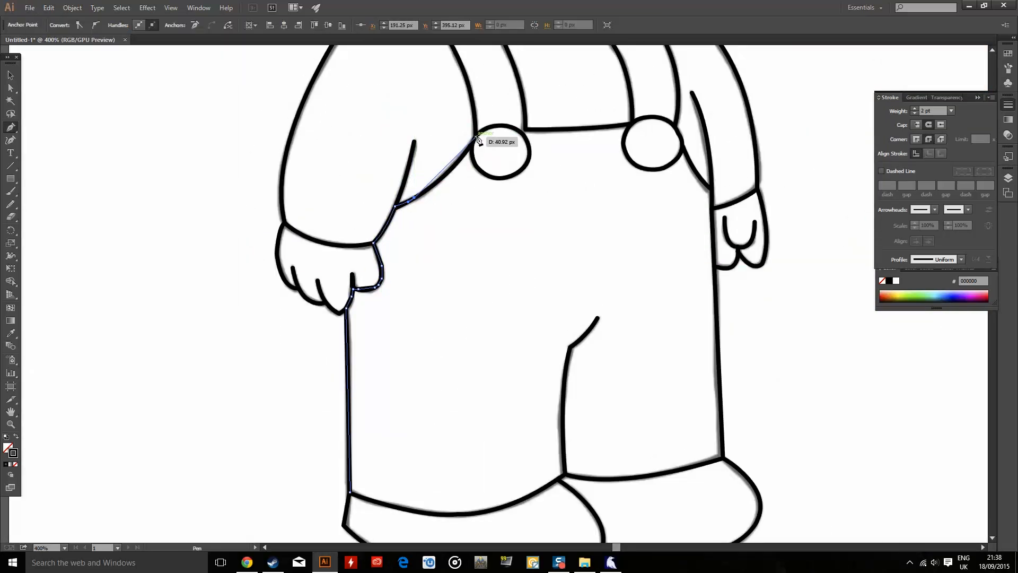
left_click_drag(476, 137, 492, 115)
left_click(477, 136)
Continue the dungarees path up the left strap's outer edge, along the chin and down its inner edge to the bib.
scroll(472, 186, "down", 3)
scroll(484, 142, "up", 3)
left_click_drag(416, 101, 368, 56)
scroll(390, 85, "up", 3)
left_click(416, 258)
left_click_drag(482, 265, 495, 266)
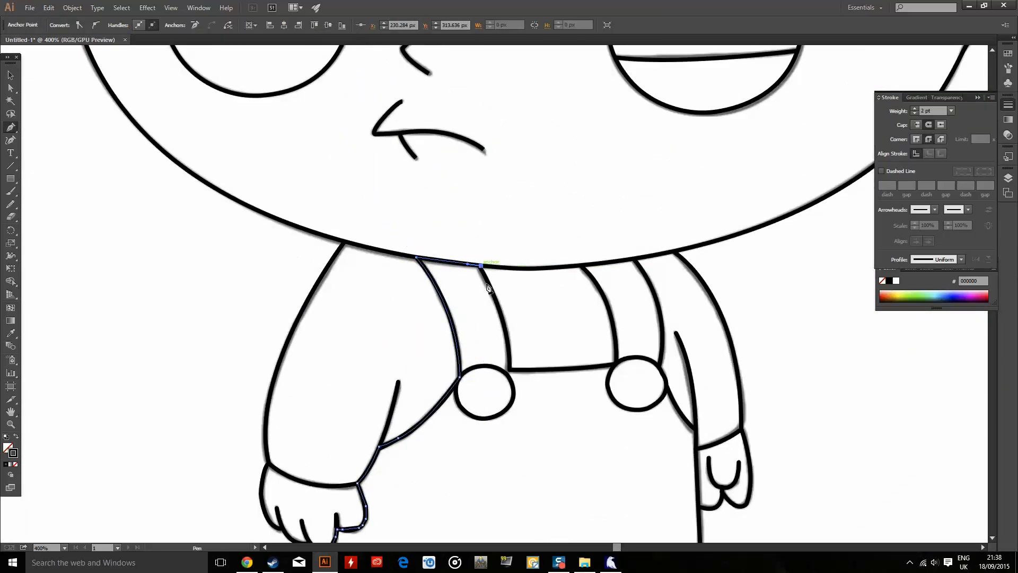
left_click(509, 368)
Continue the dungarees path across the bib's top edge, around the right strap and down to the right arm.
left_click(615, 364)
left_click_drag(581, 265, 623, 303)
left_click(581, 265)
left_click(635, 259)
left_click_drag(659, 366, 715, 443)
left_click(659, 365)
left_click(695, 429)
Complete the dungarees shape along both trouser hems and fill it with the reference trousers' red without a stroke.
scroll(697, 424, "down", 6)
left_click_drag(549, 410, 504, 391)
left_click_drag(334, 427, 489, 484)
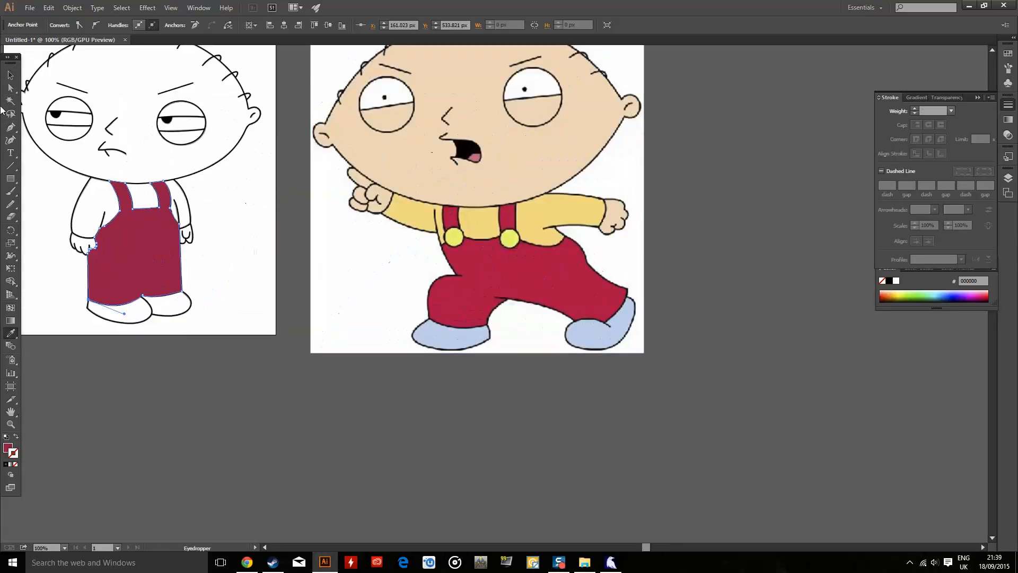
Arrange the red dungarees shape behind the black outlines but above the placed drawing.
left_click(10, 75)
right_click(117, 184)
left_click(278, 402)
scroll(186, 286, "up", 1)
key("ctrl+]")
scroll(350, 255, "down", 2)
Resample the reference trousers' red onto the dungarees shape and brighten the fill to F40046.
left_click(305, 276)
left_click(10, 333)
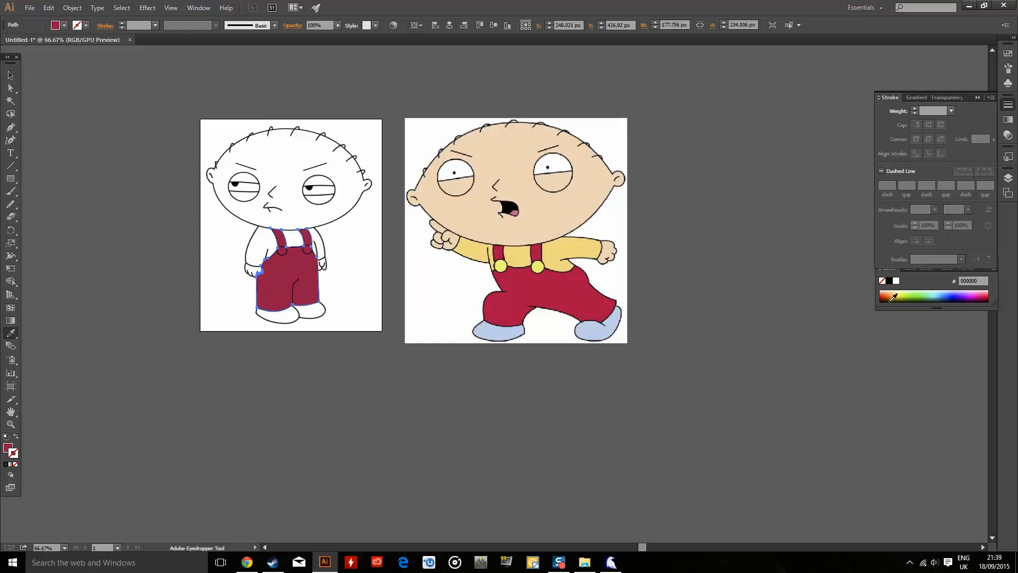
left_click(888, 293)
key("ctrl+z")
left_click(532, 288)
double_click(8, 448)
left_click(504, 214)
left_click(621, 213)
Trace a closed Pen shape around the left strap's round button.
left_click(11, 75)
scroll(289, 253, "up", 3)
scroll(296, 274, "up", 1)
left_click(10, 128)
scroll(317, 220, "up", 3)
left_click_drag(398, 189, 460, 187)
left_click_drag(444, 273, 401, 338)
left_click_drag(341, 248, 300, 161)
left_click(397, 189)
Fill the left button shape with the yellow sampled from the reference character's button.
scroll(303, 192, "down", 3)
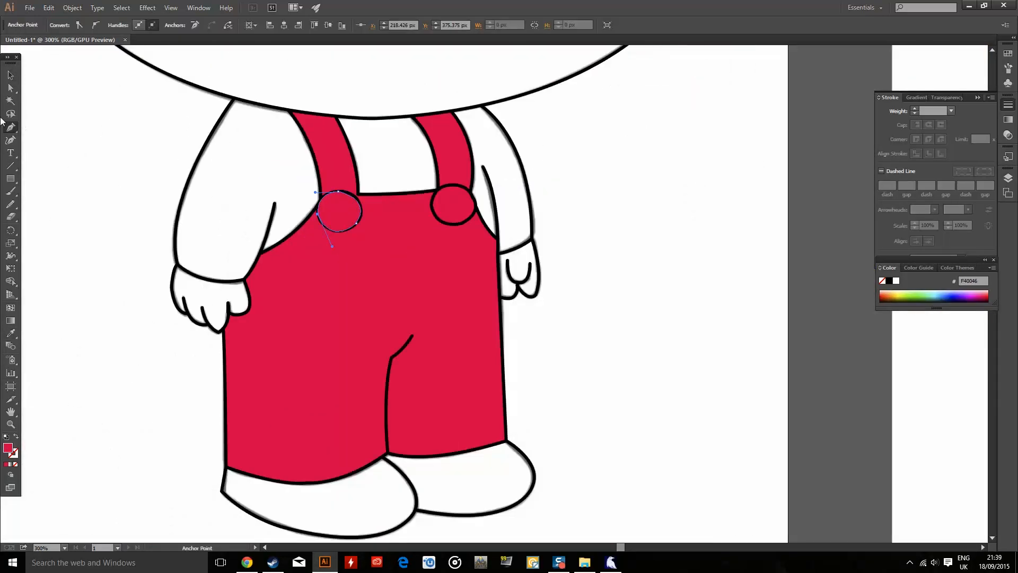
scroll(148, 344, "down", 3)
left_click(11, 333)
left_click(536, 323)
Copy the yellow circle onto the right strap's button, adjust its stacking order and deselect it.
left_click(11, 75)
scroll(246, 267, "up", 3)
left_click_drag(143, 370, 257, 374)
key("ctrl+z")
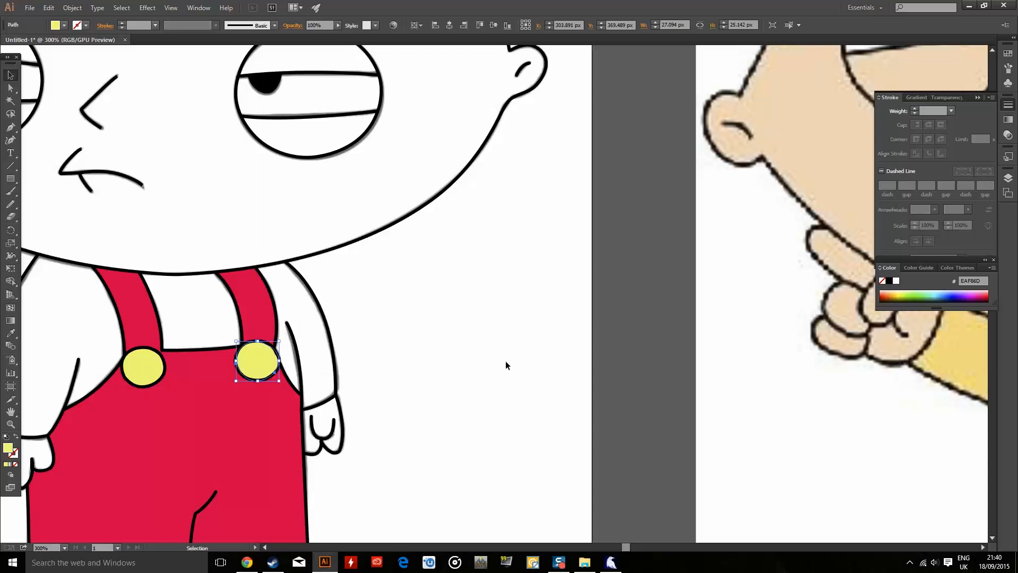
key("ctrl+]")
left_click(507, 366)
Start the shirt's colour shape at the left arm crease, tracing down to and across the left cuff with no fill.
scroll(212, 376, "up", 5)
scroll(281, 337, "down", 9)
scroll(230, 333, "up", 5)
left_click(10, 128)
left_click(306, 279)
left_click_drag(265, 382, 237, 419)
left_click(265, 383)
left_click_drag(177, 362, 144, 326)
left_click(176, 362)
key("/")
Continue the shirt path up the left arm's outer edge and along the chin to the right shoulder.
mouse_move(252, 141)
left_mouse_down()
mouse_move(342, 80)
mouse_move(356, 175)
left_mouse_up()
left_click(252, 318)
left_click_drag(583, 328, 755, 281)
left_click(583, 328)
Continue the shirt path down the right sleeve's outer edge and across the right cuff.
scroll(535, 228, "down", 2)
left_click_drag(593, 363, 584, 429)
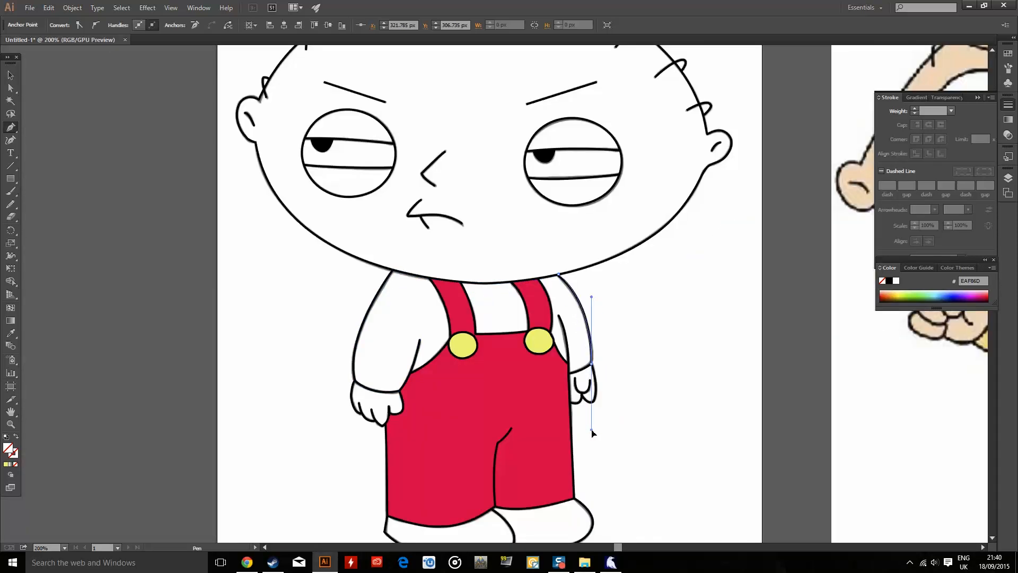
left_click(592, 363)
scroll(590, 373, "up", 3)
left_click_drag(501, 199, 480, 156)
key("ctrl+z")
scroll(529, 353, "up", 1)
left_click(530, 337)
left_click_drag(456, 213, 423, 109)
left_click(456, 213)
scroll(448, 276, "down", 2)
scroll(436, 224, "down", 1)
key("ctrl+z")
key("ctrl+z")
key("ctrl+z")
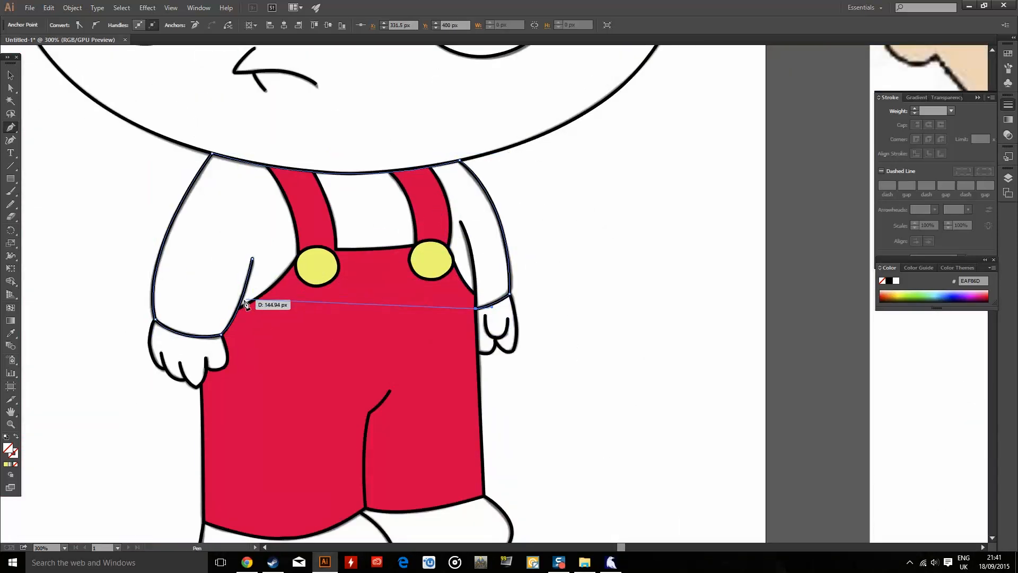
Close the shirt path from the right cuff straight across the dungarees to the left arm crease.
left_click(252, 258)
key("ctrl+z")
left_click(238, 307)
key("a")
scroll(236, 238, "up", 1)
scroll(234, 330, "down", 2)
Give the shirt shape a solid colour fill and send it to the back.
left_click(6, 464)
right_click(325, 309)
mouse_move(382, 460)
left_click(469, 495)
Sample the reference shirt's yellow for the shirt shape and set its fill to FFE39C.
key("i")
scroll(73, 351, "down", 1)
left_click(752, 337)
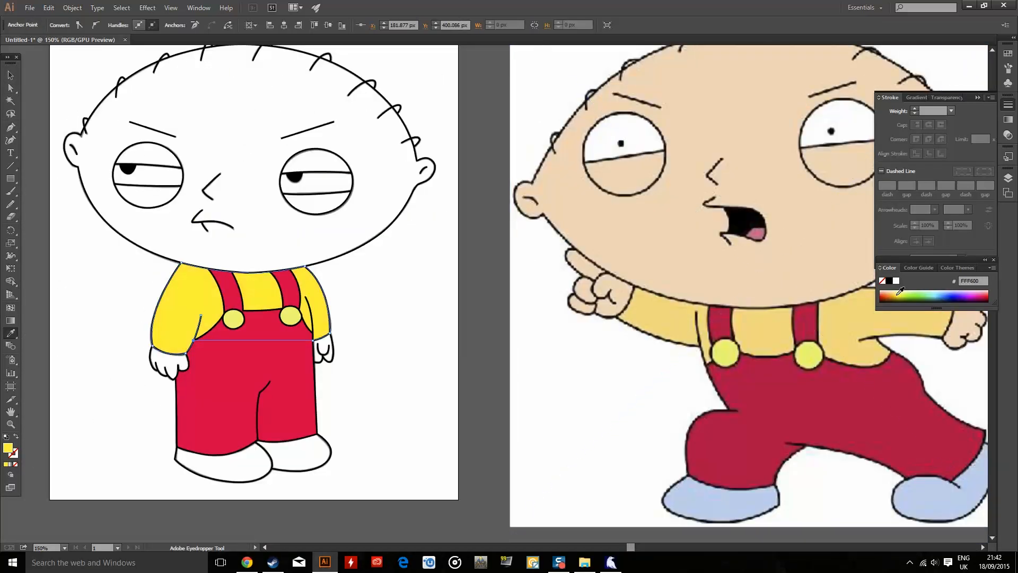
double_click(8, 448)
left_click(621, 212)
double_click(8, 448)
left_click(621, 212)
left_click(620, 212)
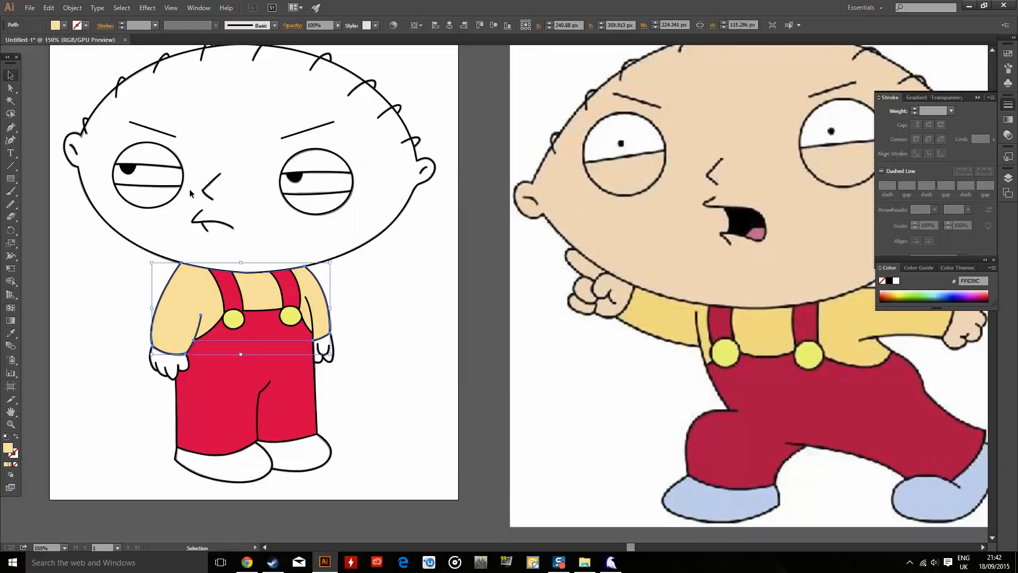
Trace a closed Pen shape around the right hand, following the fingertips and the cuff edge.
scroll(322, 357, "up", 5)
key("p")
left_click(271, 266)
left_click(277, 383)
left_click(288, 386)
left_click(306, 385)
left_click(319, 378)
left_click(362, 229)
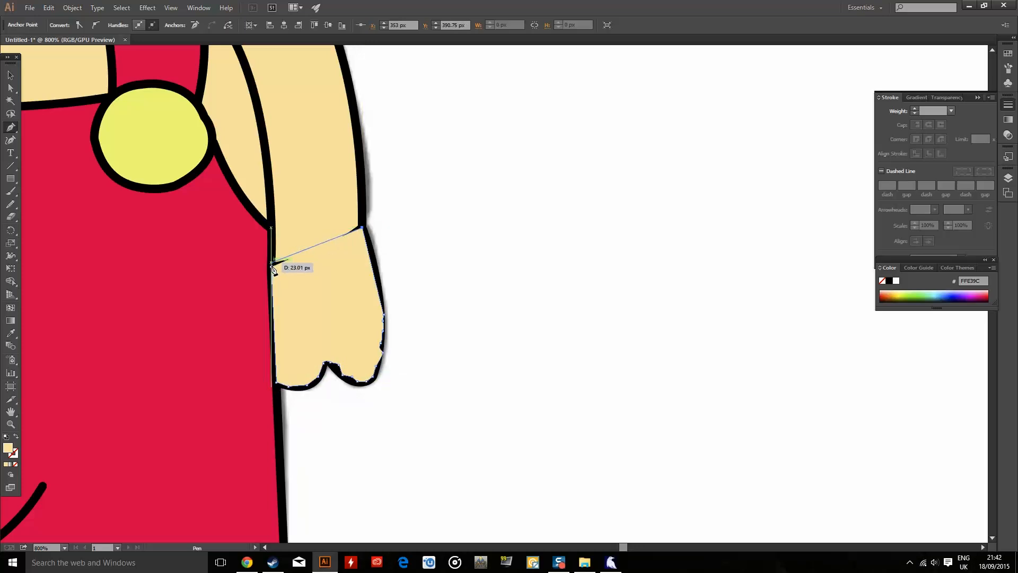
left_click(271, 266)
Fill the right hand shape with the reference's skin tone, send it to the back and deselect it.
scroll(271, 267, "down", 5)
left_click(11, 333)
left_click(424, 146)
key("v")
right_click(144, 194)
left_click(297, 379)
left_click(322, 285)
Trace a closed Pen shape around the left hand, following the cuff edge and the fingertips.
scroll(321, 285, "up", 4)
key("p")
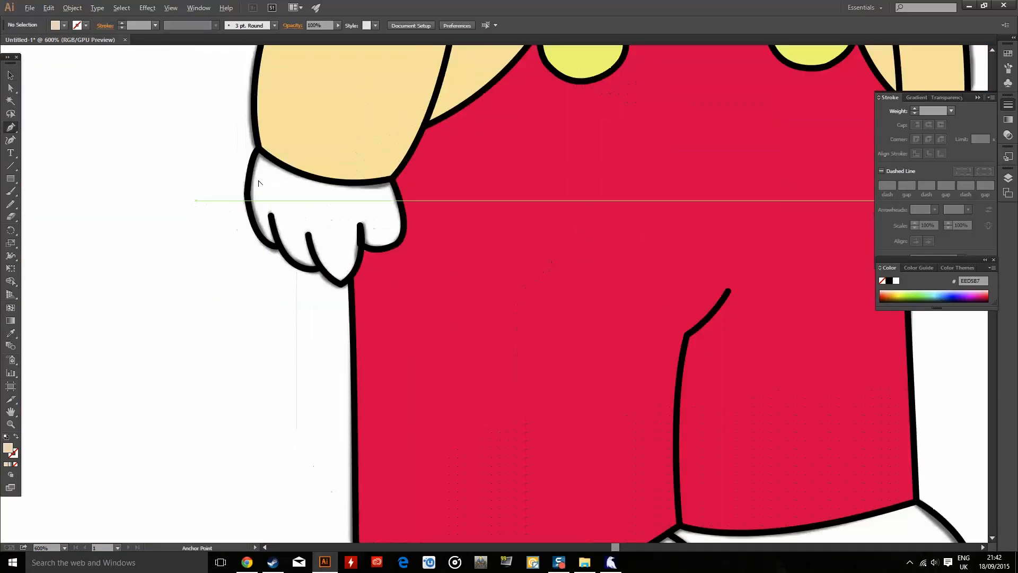
left_click(259, 149)
left_click_drag(275, 244, 314, 285)
key("ctrl+z")
left_click_drag(251, 215, 407, 214)
key("ctrl+z")
left_click(259, 233)
left_click(277, 246)
left_click(341, 285)
left_click(361, 246)
left_click(400, 235)
left_click(403, 220)
left_click(390, 178)
Send the left hand shape to the back and deselect it.
left_click(11, 86)
right_click(287, 212)
left_click(408, 381)
left_click(208, 418)
Start the Pen outline of the head at the base of the left ear and curve it around the ear.
scroll(208, 418, "down", 5)
scroll(120, 237, "up", 6)
left_click(209, 325)
left_click_drag(135, 228, 119, 126)
left_click(135, 228)
left_click_drag(223, 154, 430, 205)
left_click(223, 154)
Continue the head outline over the crown and around the right ear to the base of the ear.
scroll(97, 328, "down", 5)
left_click(289, 205)
left_click_drag(451, 297, 488, 399)
key("ctrl+z")
left_click(452, 303)
scroll(463, 313, "up", 3)
left_click(446, 382)
scroll(481, 382, "down", 2)
left_click_drag(493, 349, 396, 379)
scroll(468, 356, "down", 2)
left_click(458, 382)
key("ctrl+z")
scroll(580, 253, "up", 2)
left_click(578, 282)
scroll(588, 282, "down", 2)
Curve the head outline along the right cheek, chin and left cheek, closing it at the left ear.
left_click(501, 370)
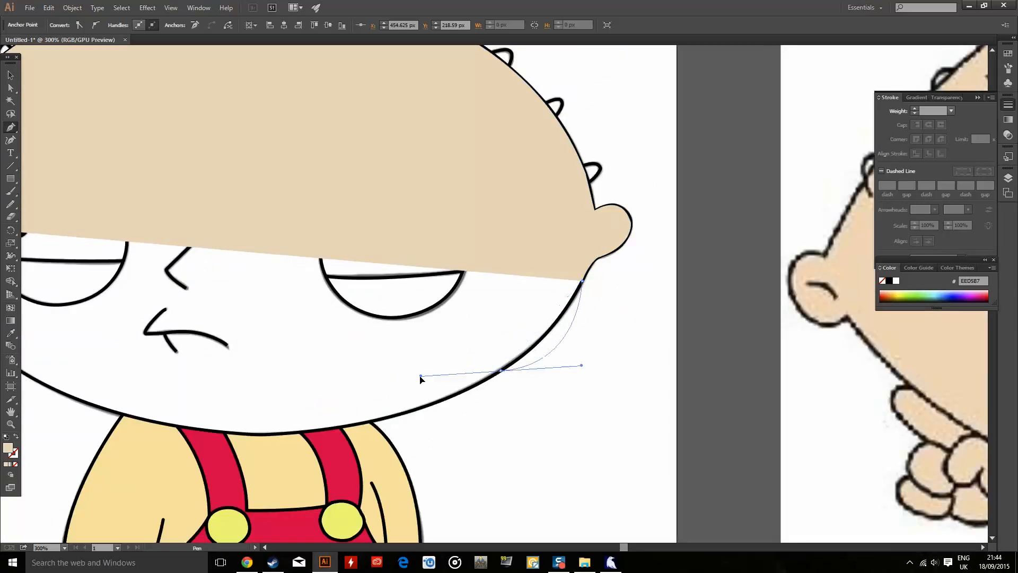
left_click_drag(501, 371, 431, 426)
left_click(501, 370)
scroll(446, 344, "down", 2)
left_click_drag(355, 389, 279, 390)
left_click(355, 388)
left_click_drag(235, 358, 176, 323)
left_click(235, 358)
left_click_drag(181, 284, 175, 238)
Send the head shape to the back, behind the facial line work, and deselect it.
key("v")
right_click(286, 242)
mouse_move(339, 393)
left_click(432, 427)
left_click(481, 477)
scroll(209, 287, "up", 4)
scroll(323, 289, "down", 6)
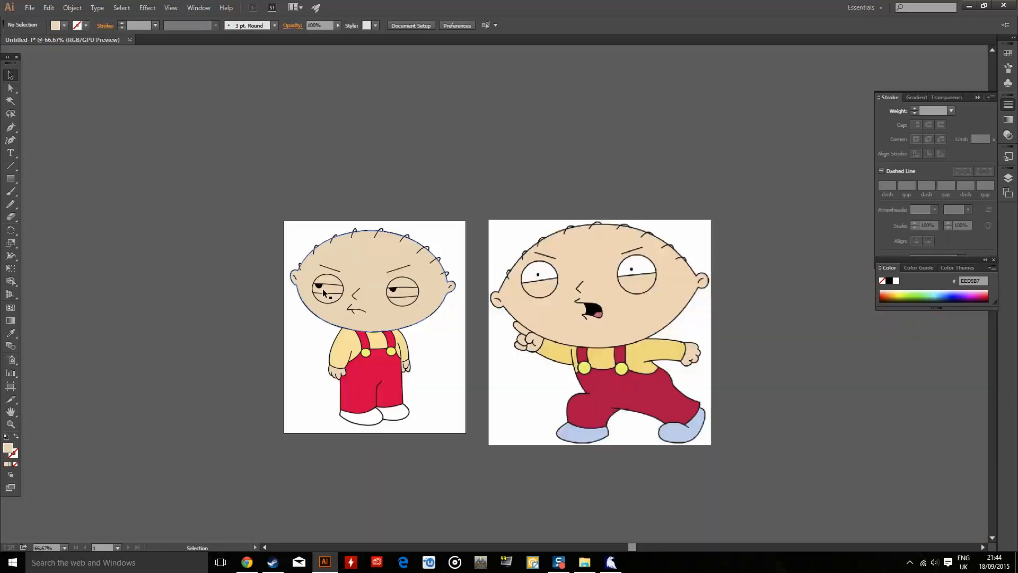
Trace a Pen shape over the open part of the right eye, between the upper and lower eyelid lines.
scroll(392, 295, "up", 6)
left_click(11, 128)
left_click(347, 234)
left_click_drag(630, 235, 675, 255)
left_click(630, 235)
left_click_drag(626, 306, 613, 327)
left_click(626, 307)
left_click_drag(351, 316, 277, 300)
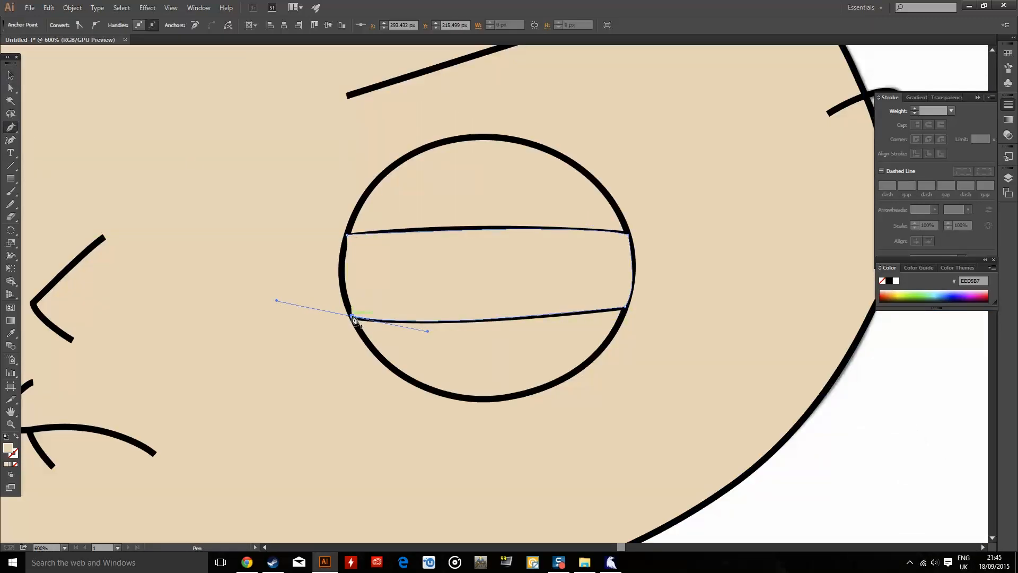
Fill the right eye shape with white sampled from the reference character's eye and deselect it.
left_click(10, 333)
scroll(371, 309, "down", 4)
left_click(690, 254)
left_click(11, 75)
left_click(80, 116)
Trace a white Pen shape over the open part of the left eye, between its two eyelid lines.
left_click(11, 128)
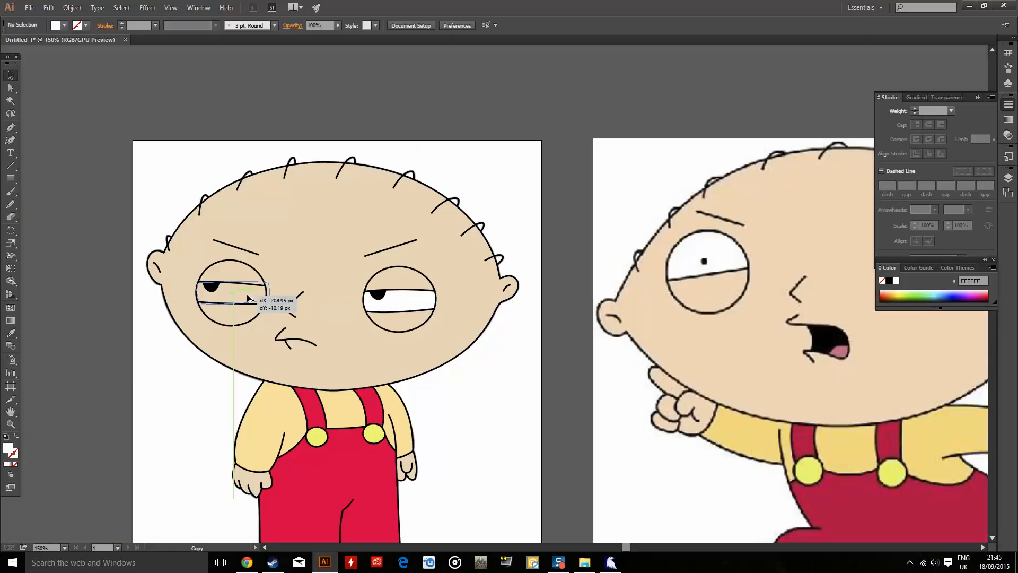
scroll(243, 260, "up", 3)
scroll(113, 331, "up", 2)
left_click(139, 312)
left_click_drag(139, 418, 166, 464)
left_click(139, 418)
left_click_drag(490, 430, 558, 415)
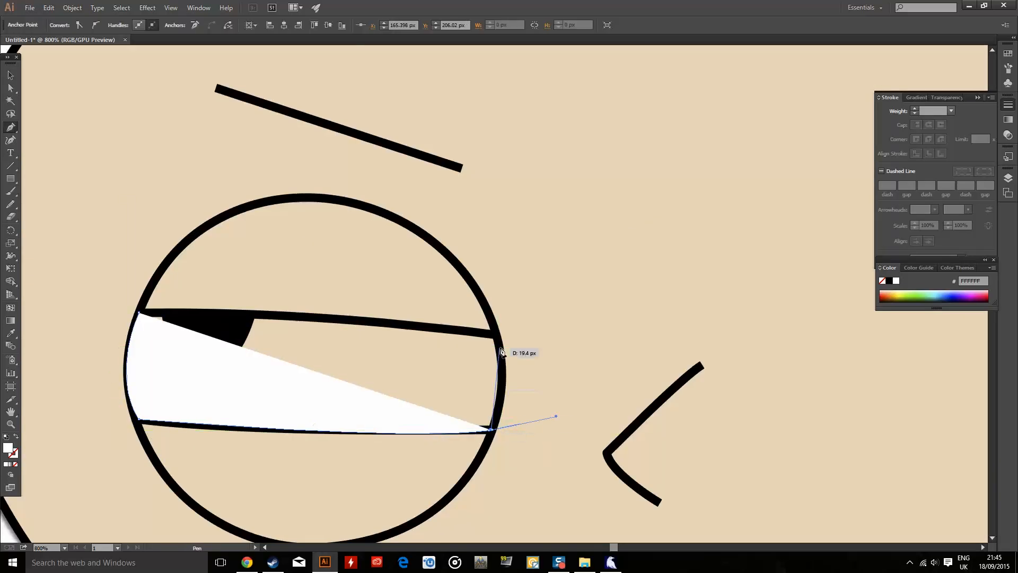
left_click(490, 430)
left_click_drag(497, 333, 482, 279)
left_click(496, 332)
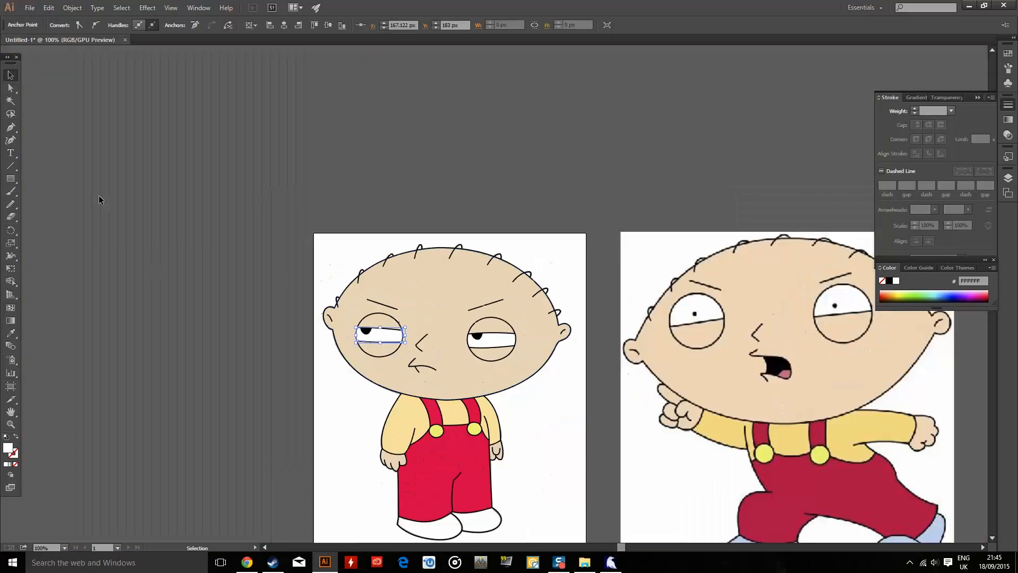
Set the skin fill to the lighter tone F7DFC4.
left_click(254, 265)
double_click(8, 448)
left_click(615, 209)
left_click(413, 276)
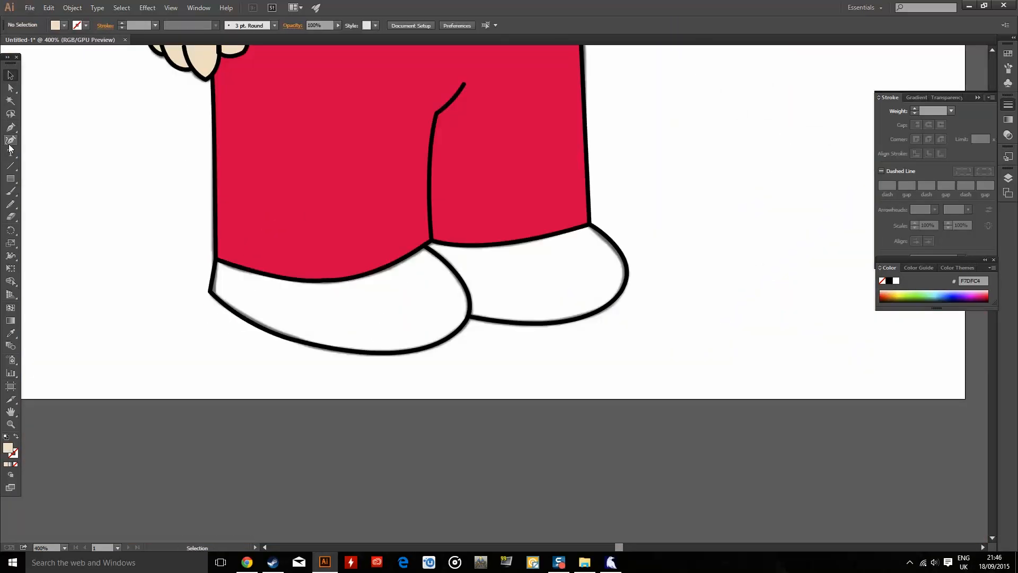
Trace a Pen shape around both shoes, following the soles, toes and the trouser hem.
key("p")
left_click(218, 237)
left_click(209, 291)
left_click_drag(390, 352, 392, 359)
left_click(391, 353)
left_click_drag(470, 317, 491, 282)
left_click(469, 317)
left_click_drag(597, 313, 638, 294)
left_click_drag(589, 224, 509, 176)
Fill the shoes shape with the blue sampled from the reference's shoe and send it to the back.
scroll(545, 365, "down", 3)
key("i")
left_click(942, 380)
left_click(10, 75)
right_click(472, 339)
left_click(387, 433)
Set the shoes shape's fill to the light blue ABD4EF.
scroll(387, 434, "down", 1)
double_click(8, 448)
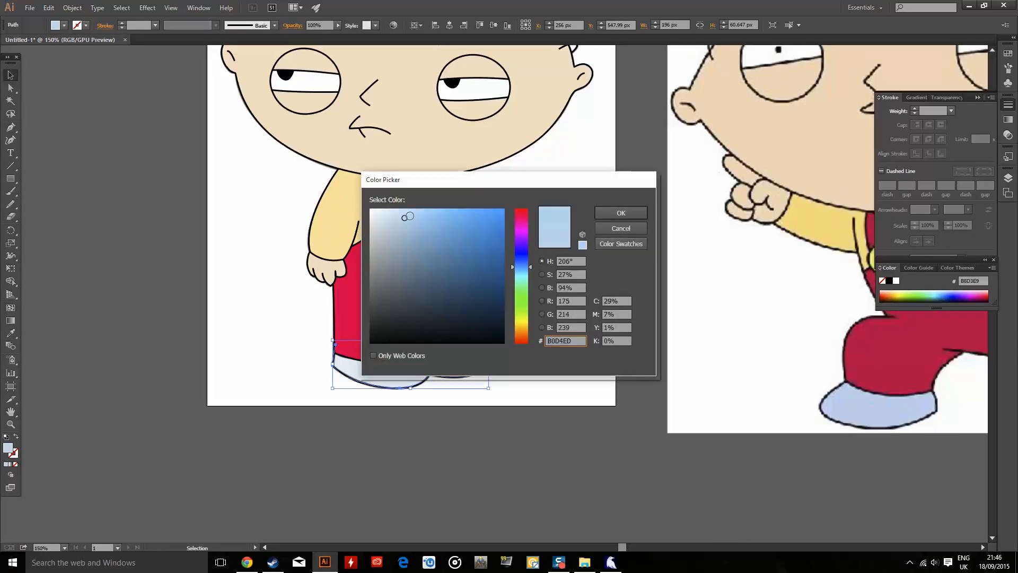
left_click(620, 213)
Delete the colour reference image beside the artboard.
left_click(657, 275)
key("Delete")
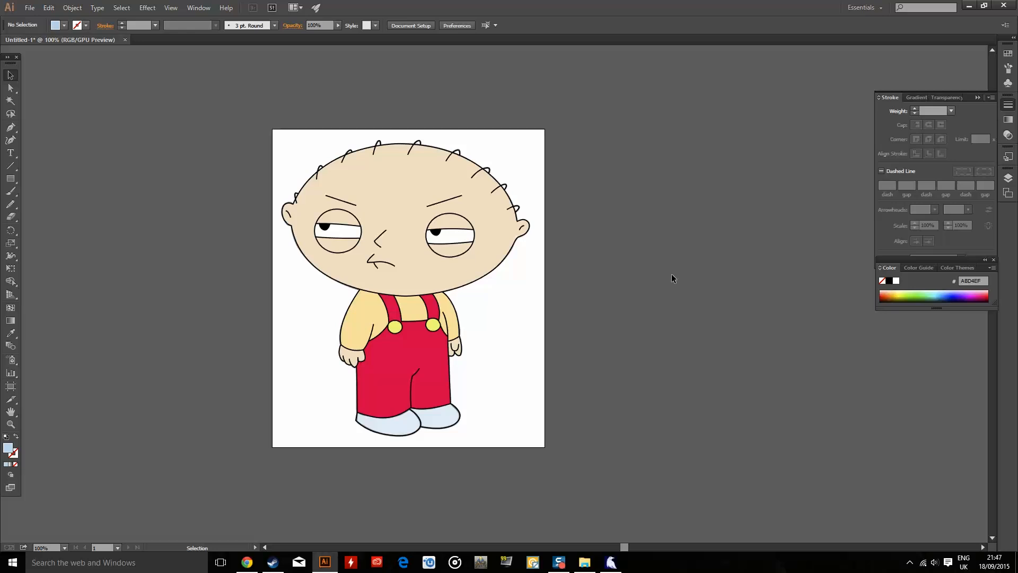
Unlock all objects and move the template sketch off the artboard to the right of the coloured drawing.
left_click(72, 7)
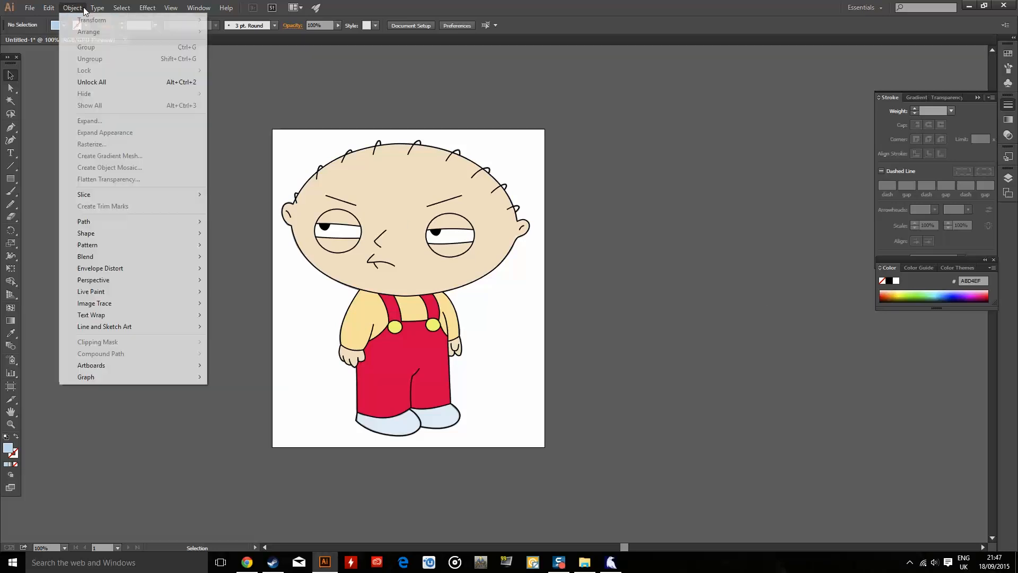
left_click(91, 82)
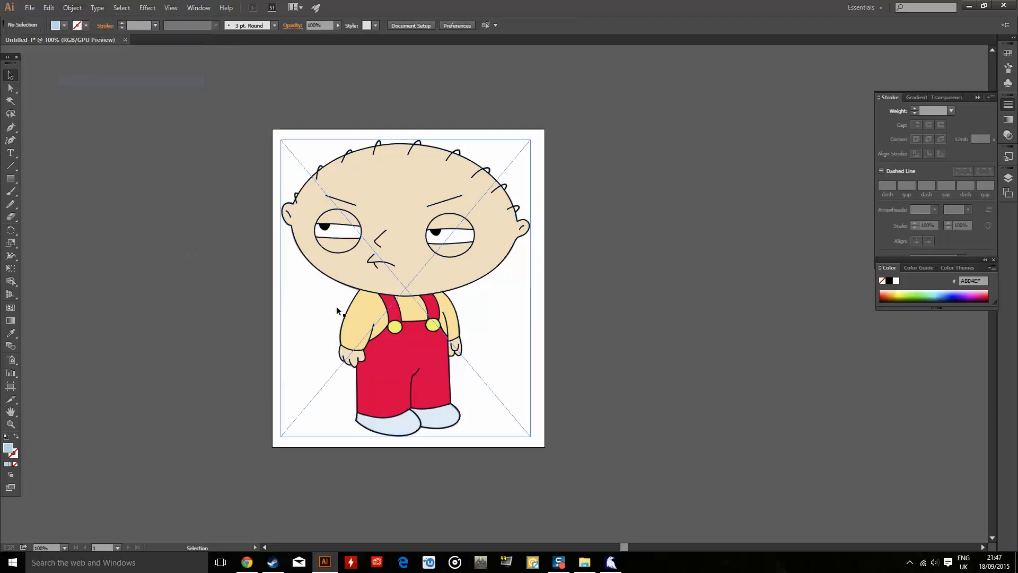
left_click_drag(345, 316, 641, 320)
left_click(634, 471)
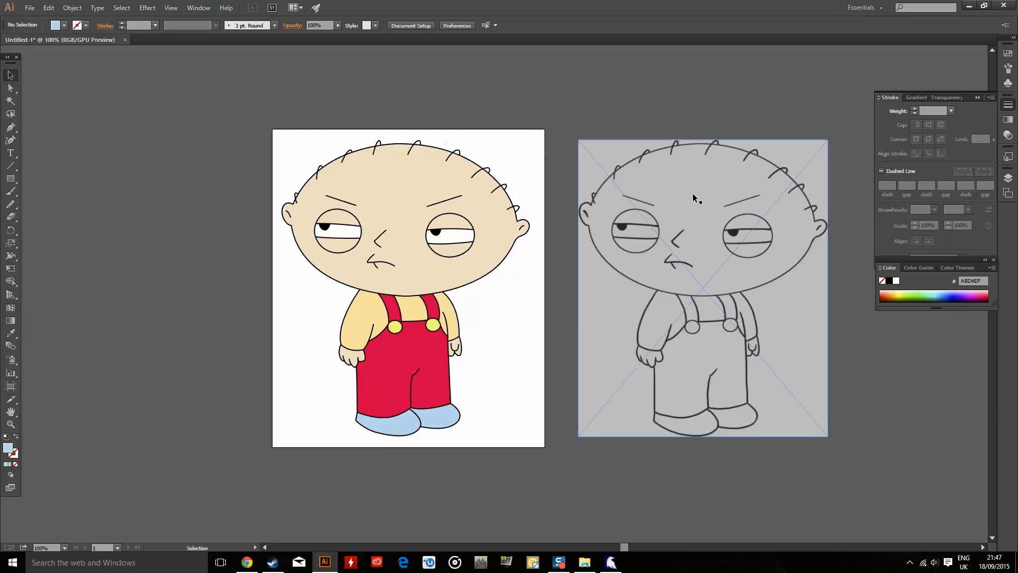
Delete the template sketch beside the artboard.
left_click_drag(708, 202, 703, 214)
key("Delete")
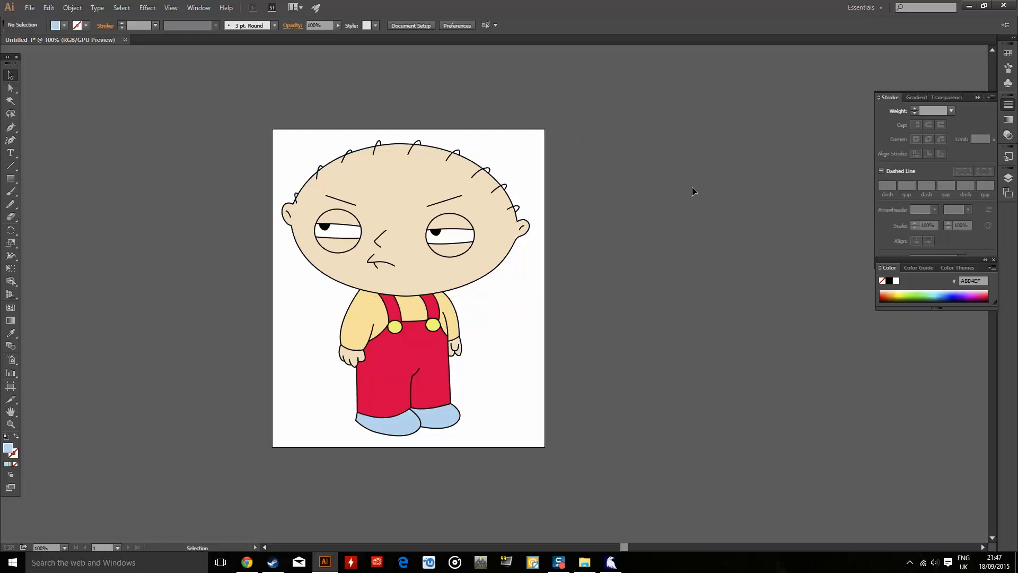